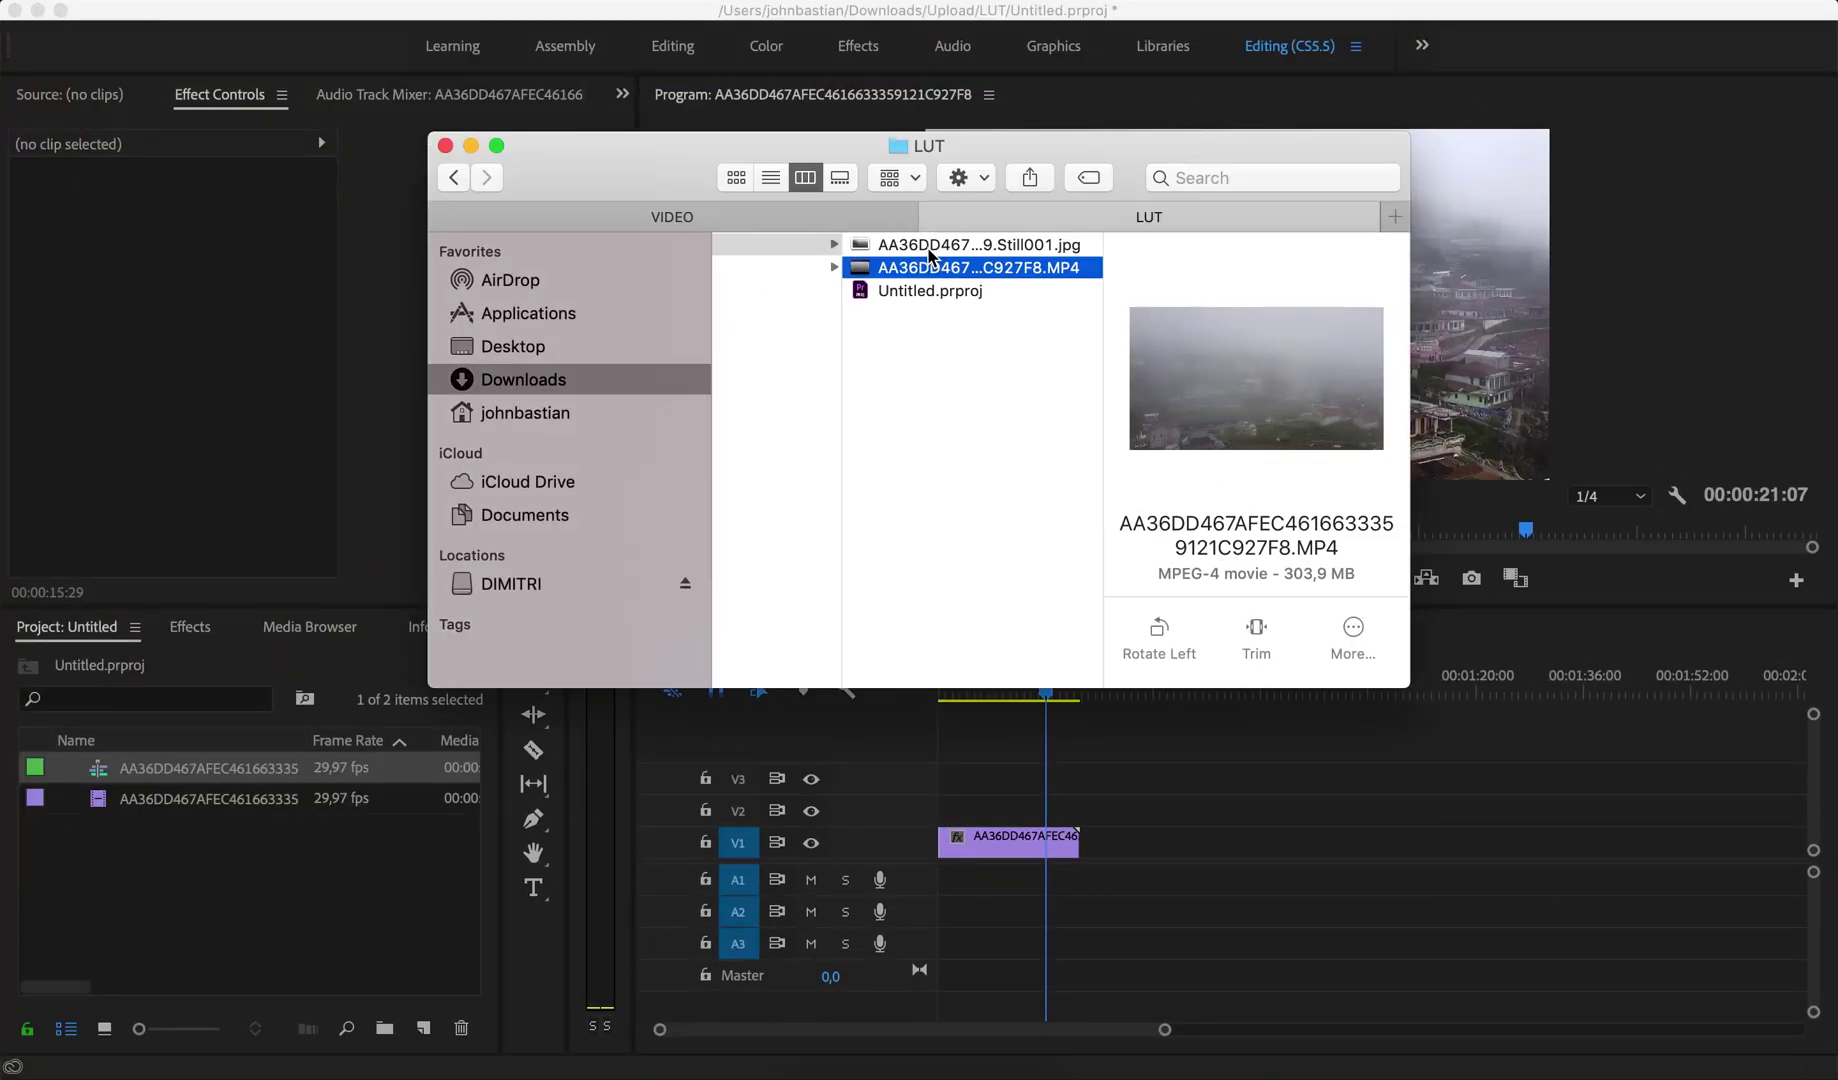
Switch to Lightroom Classic and import the exported video frame ending in Still001.jpg from the LUT folder into the catalog
left_click(930, 247)
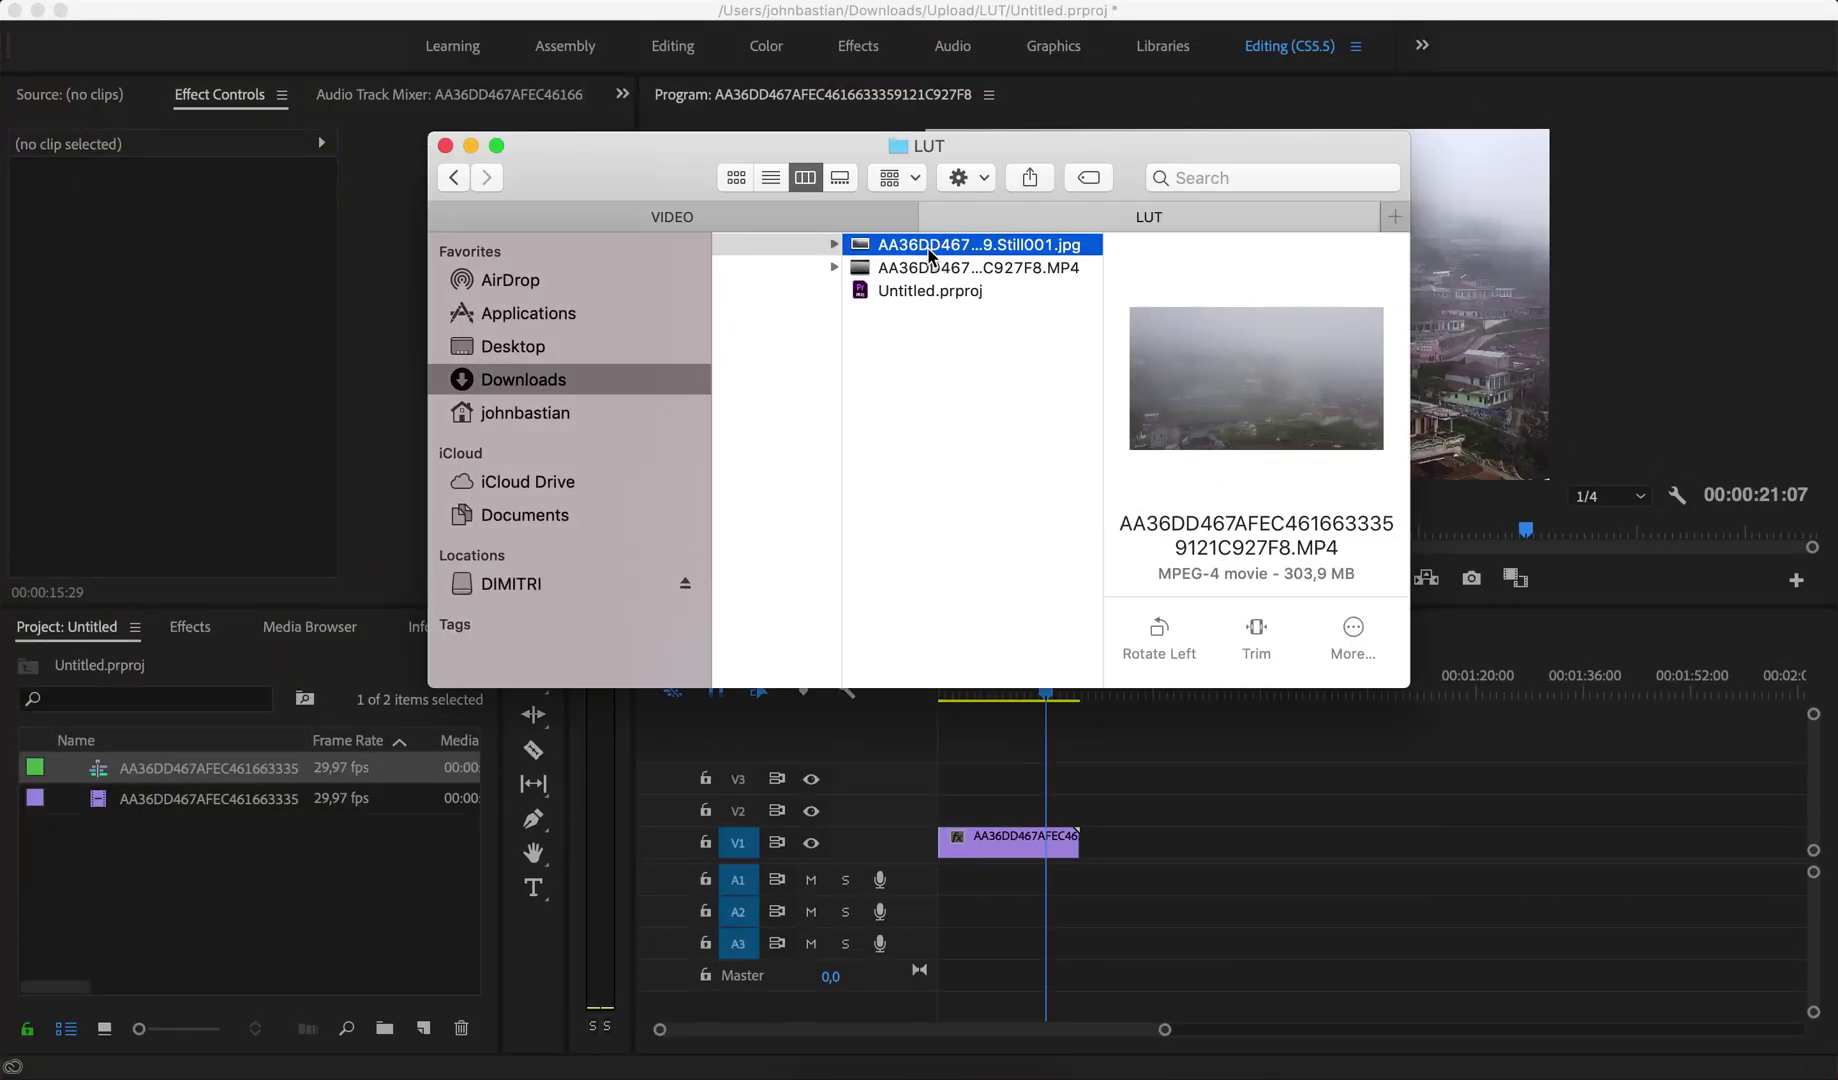
left_click(997, 1040)
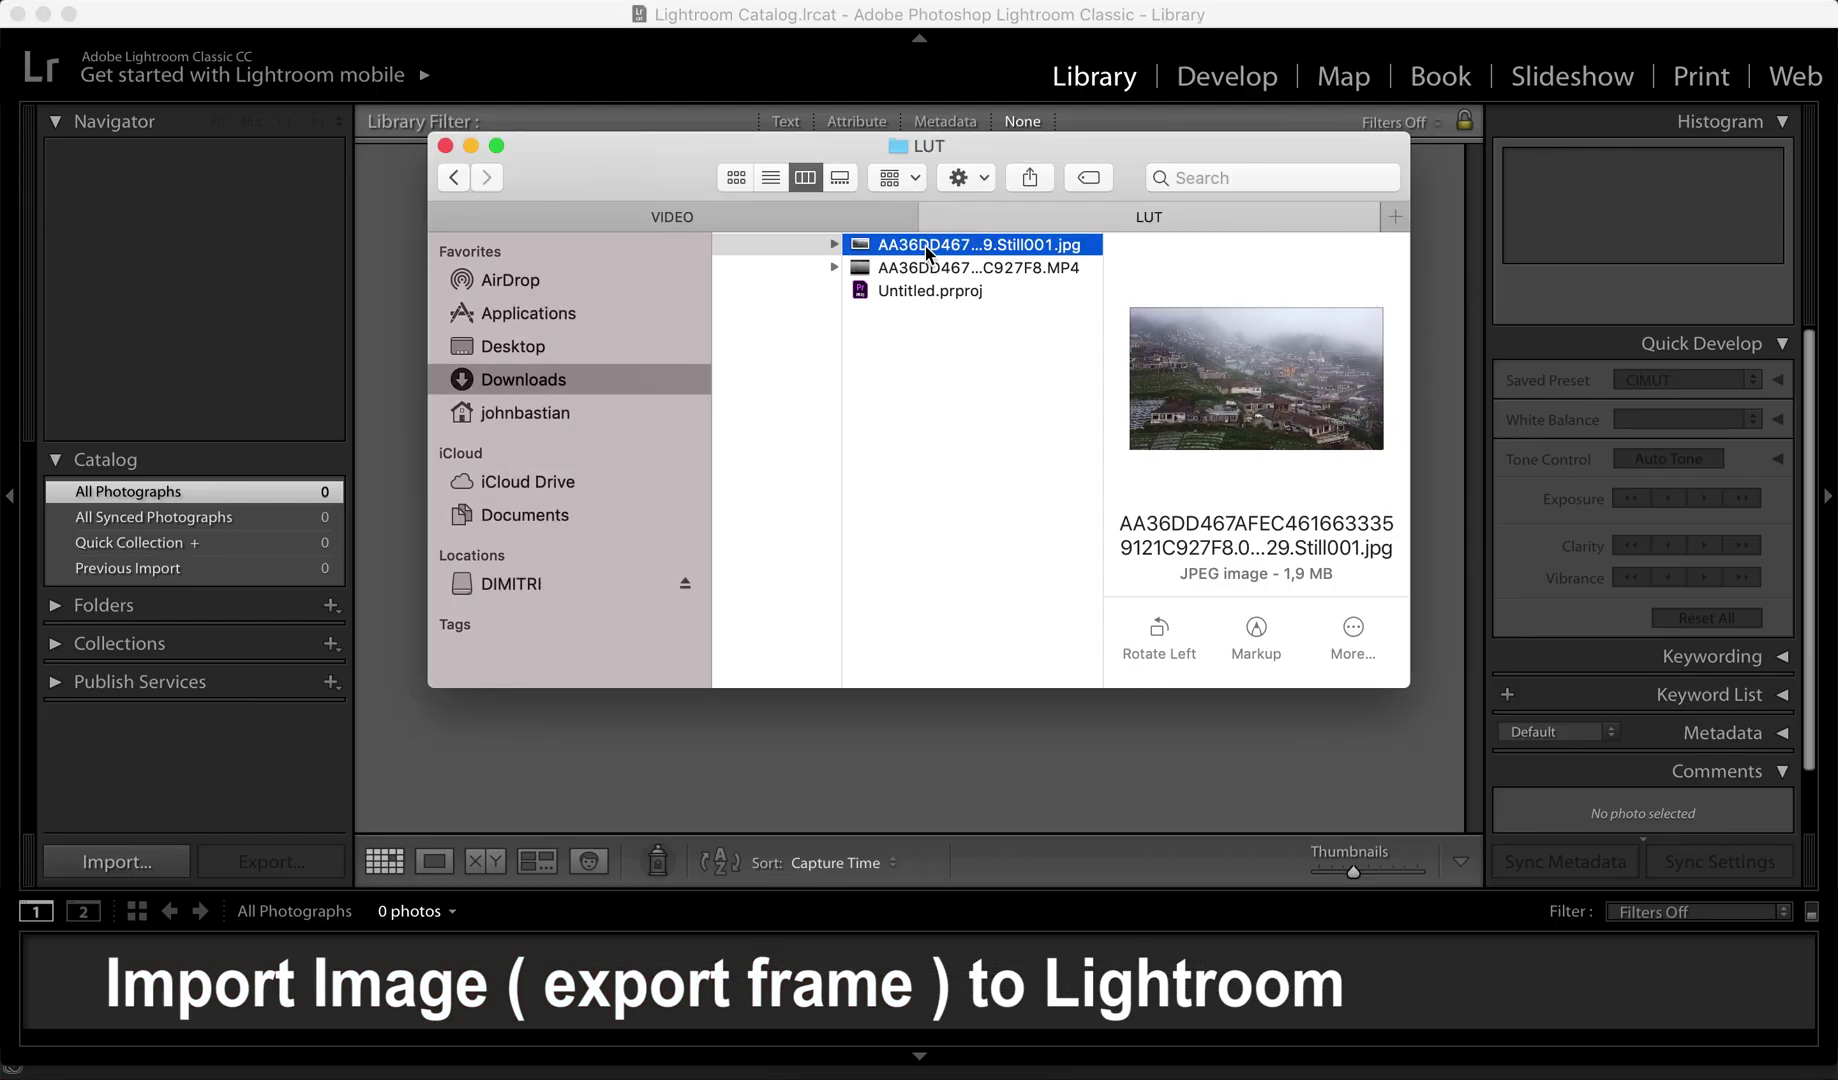
left_click_drag(925, 246, 867, 745)
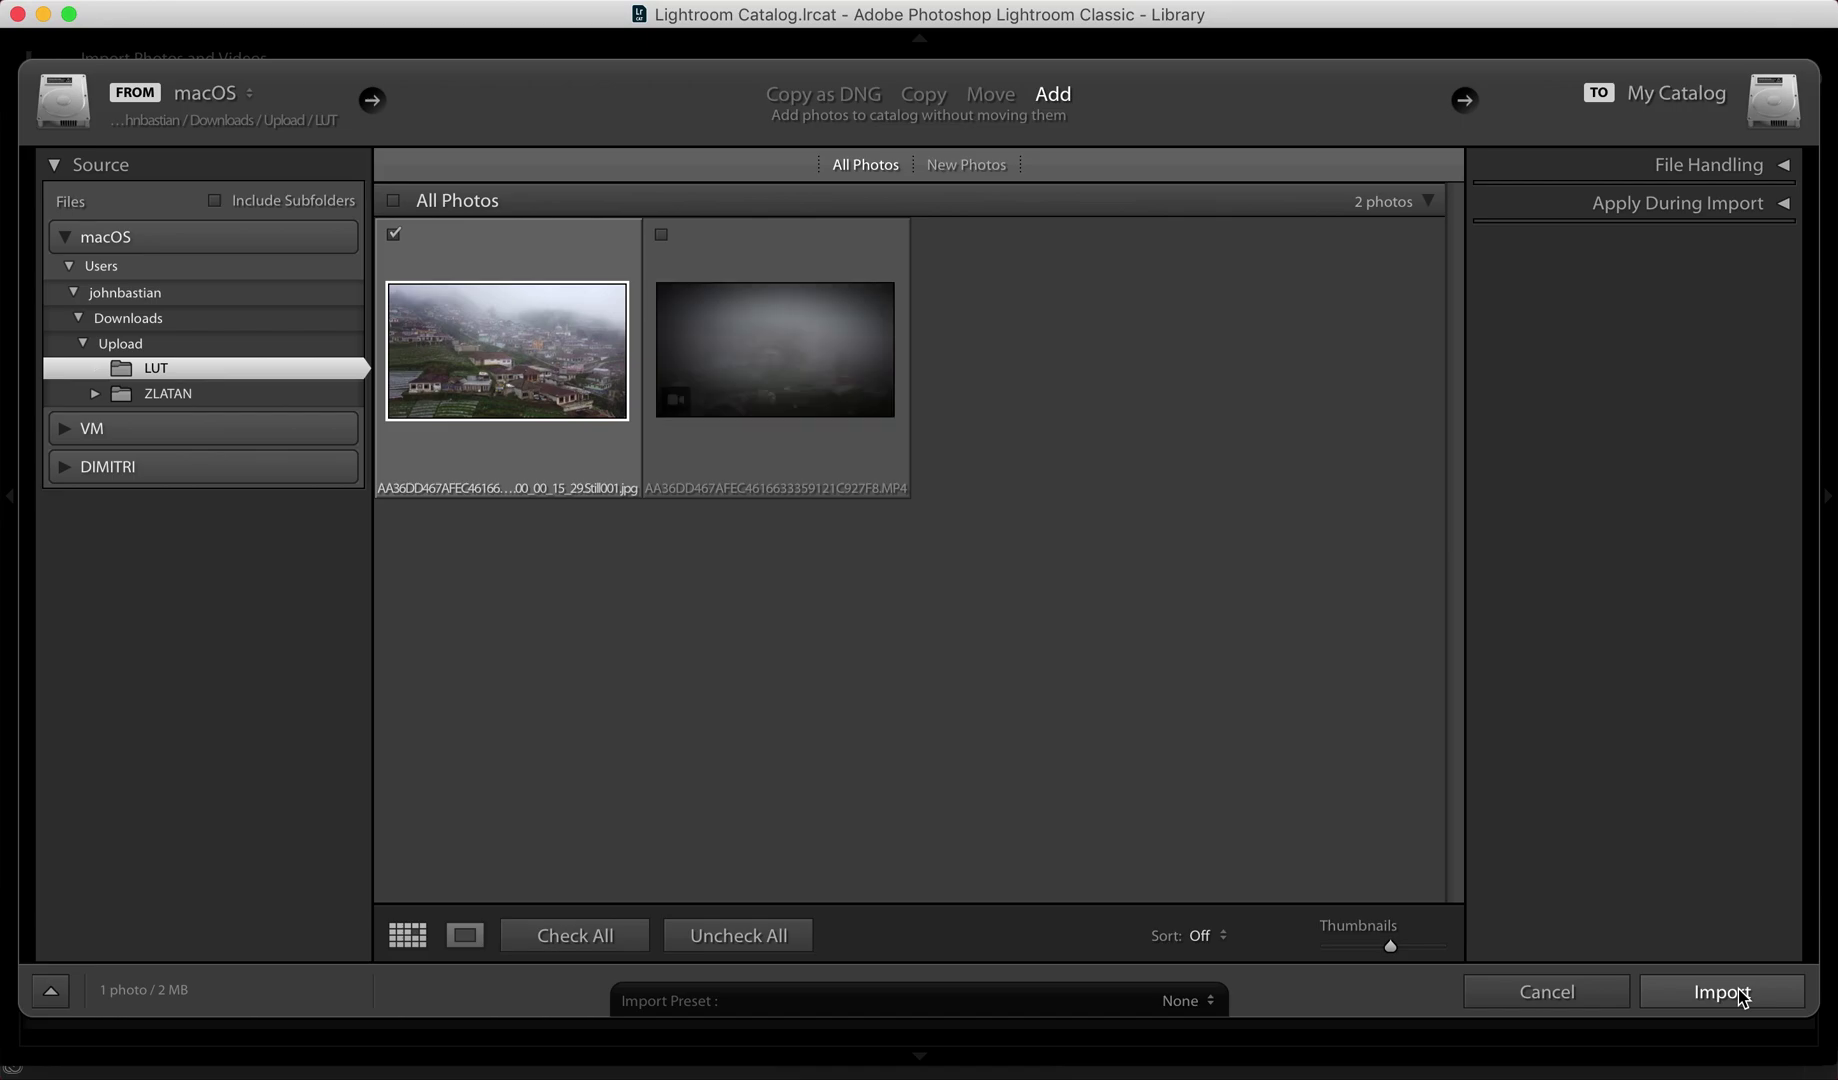
left_click(1740, 995)
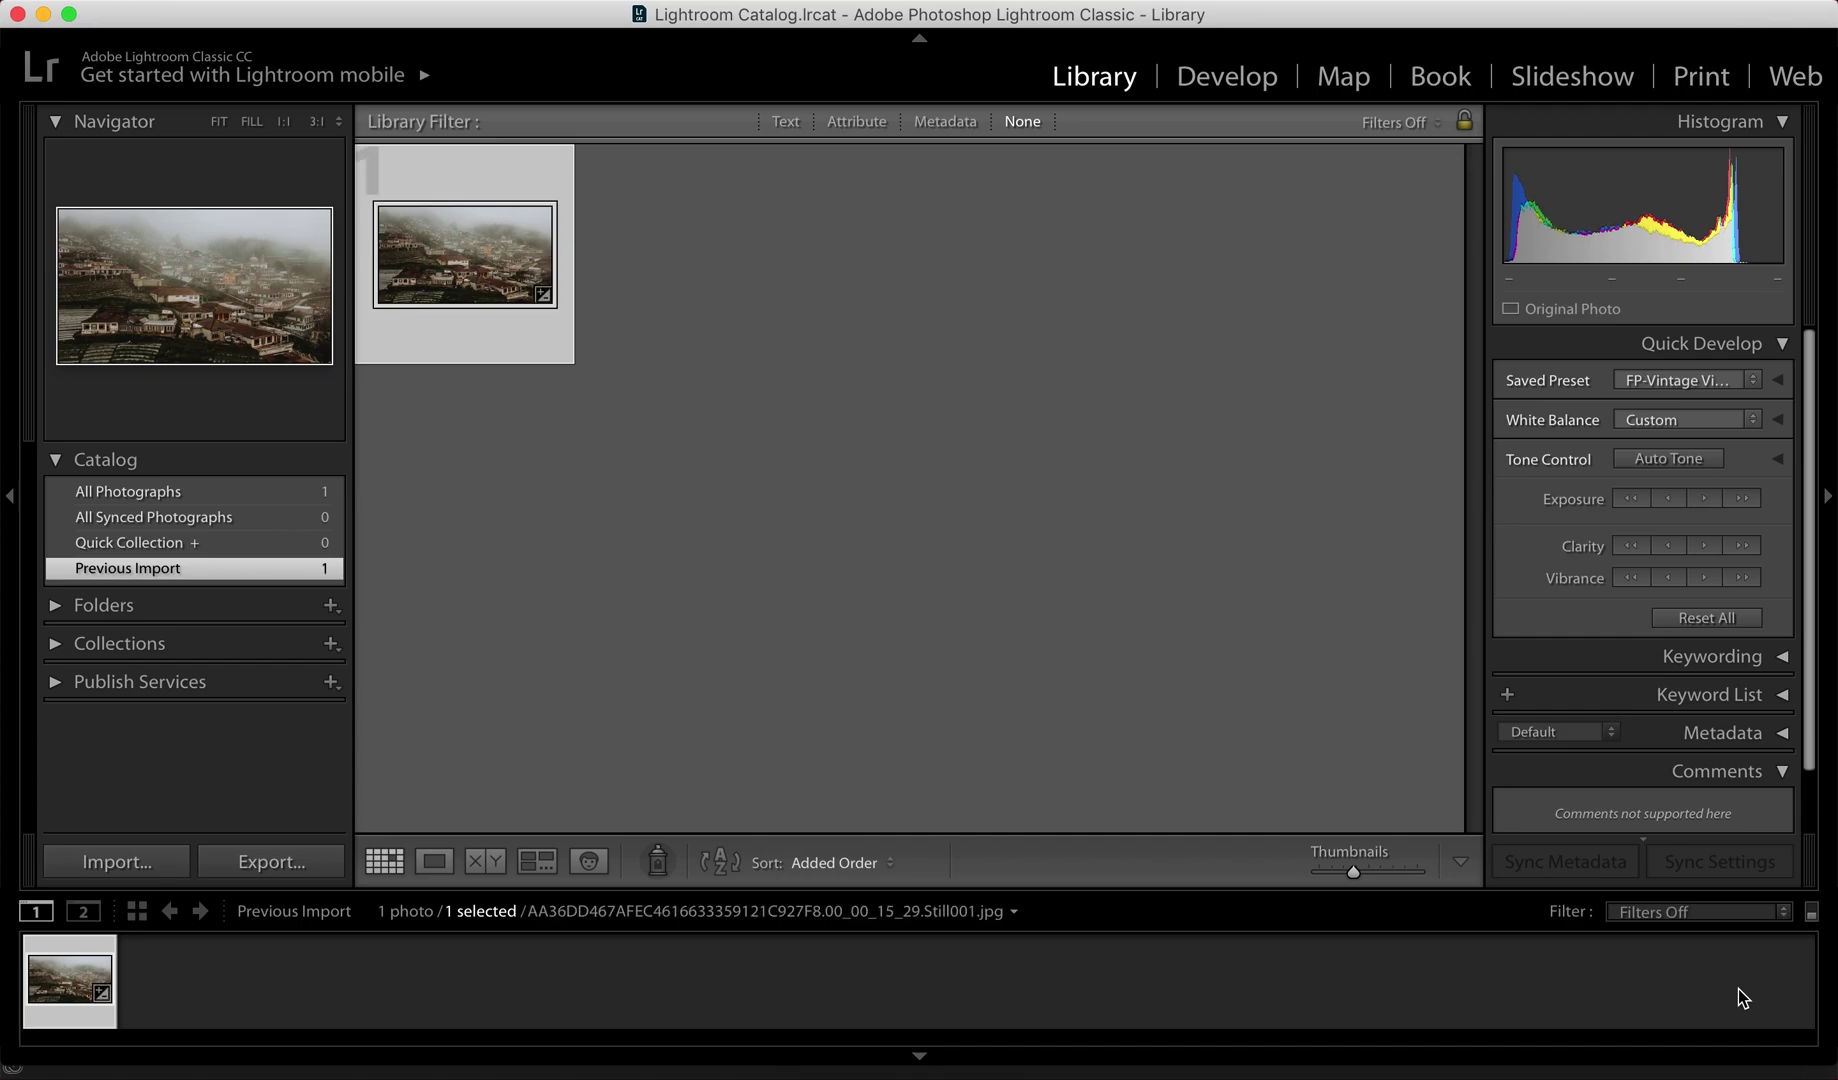
Apply the New_ preset from the new preset group to the imported still in Develop, and copy its develop settings
left_click(1227, 78)
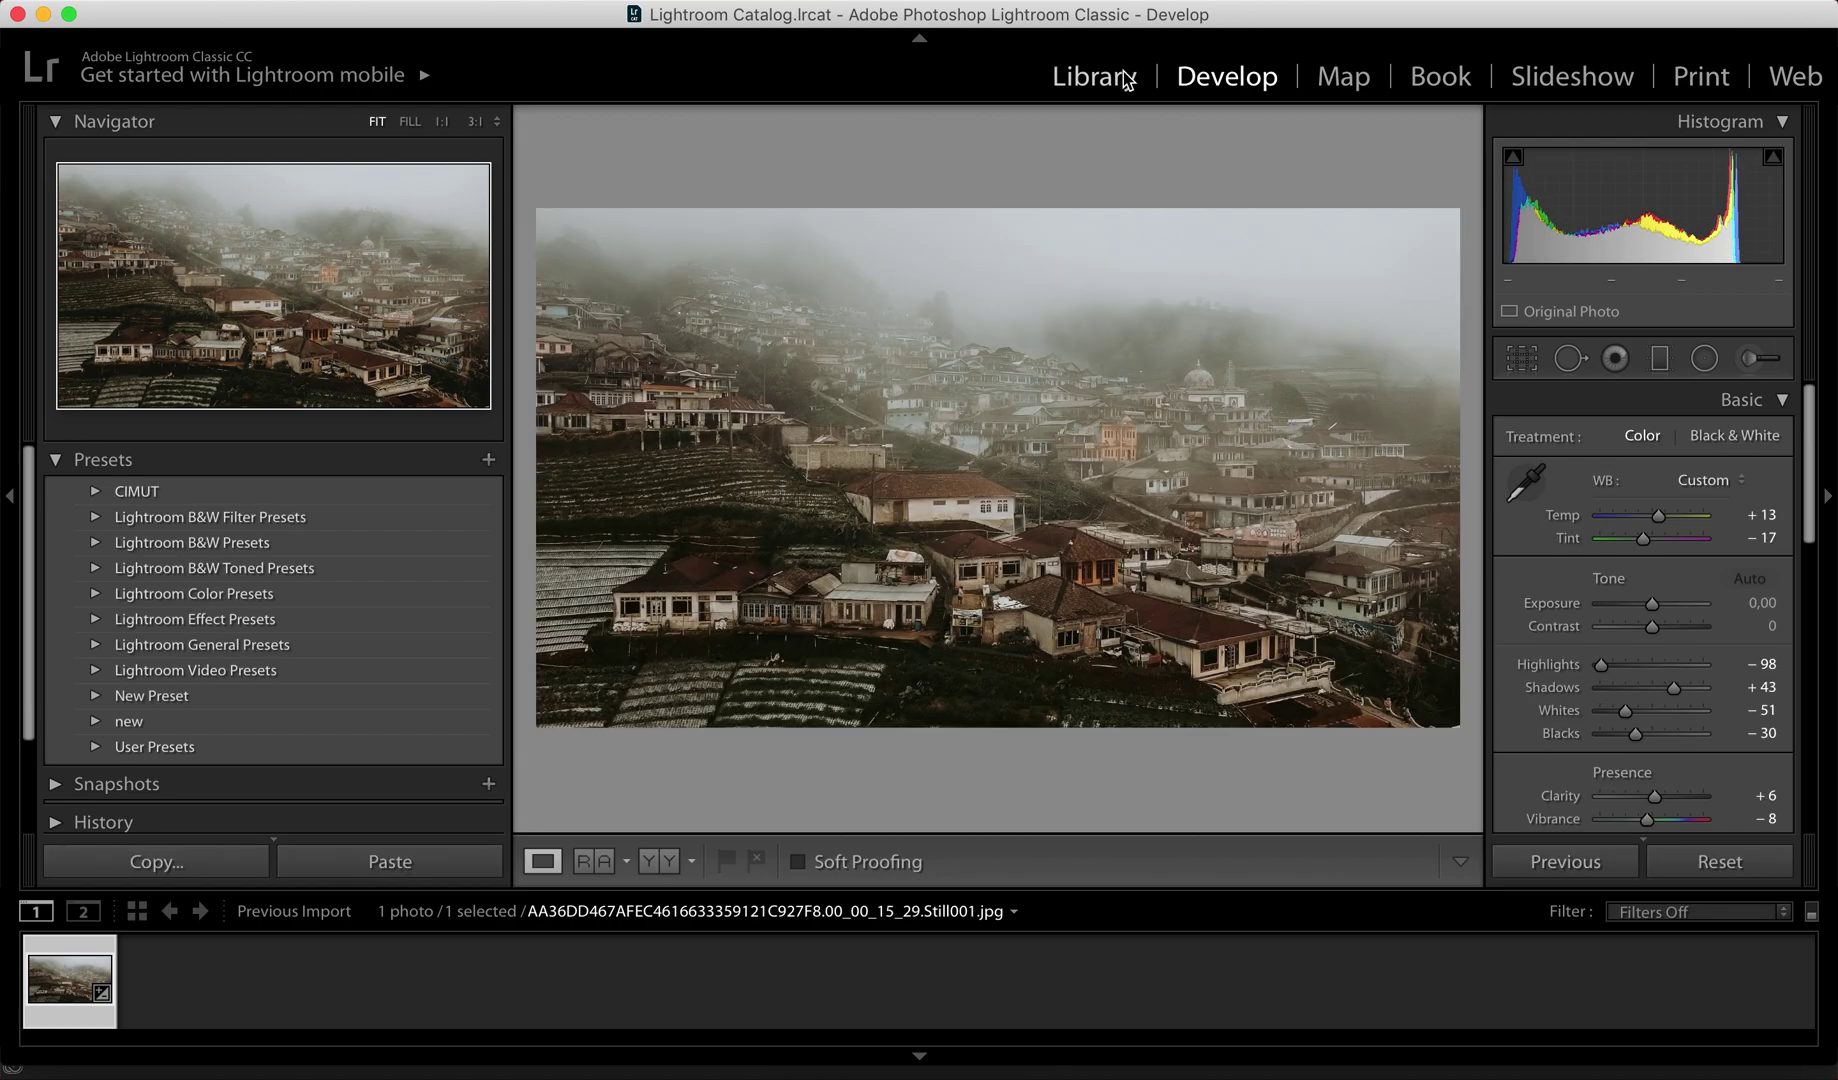
left_click(97, 721)
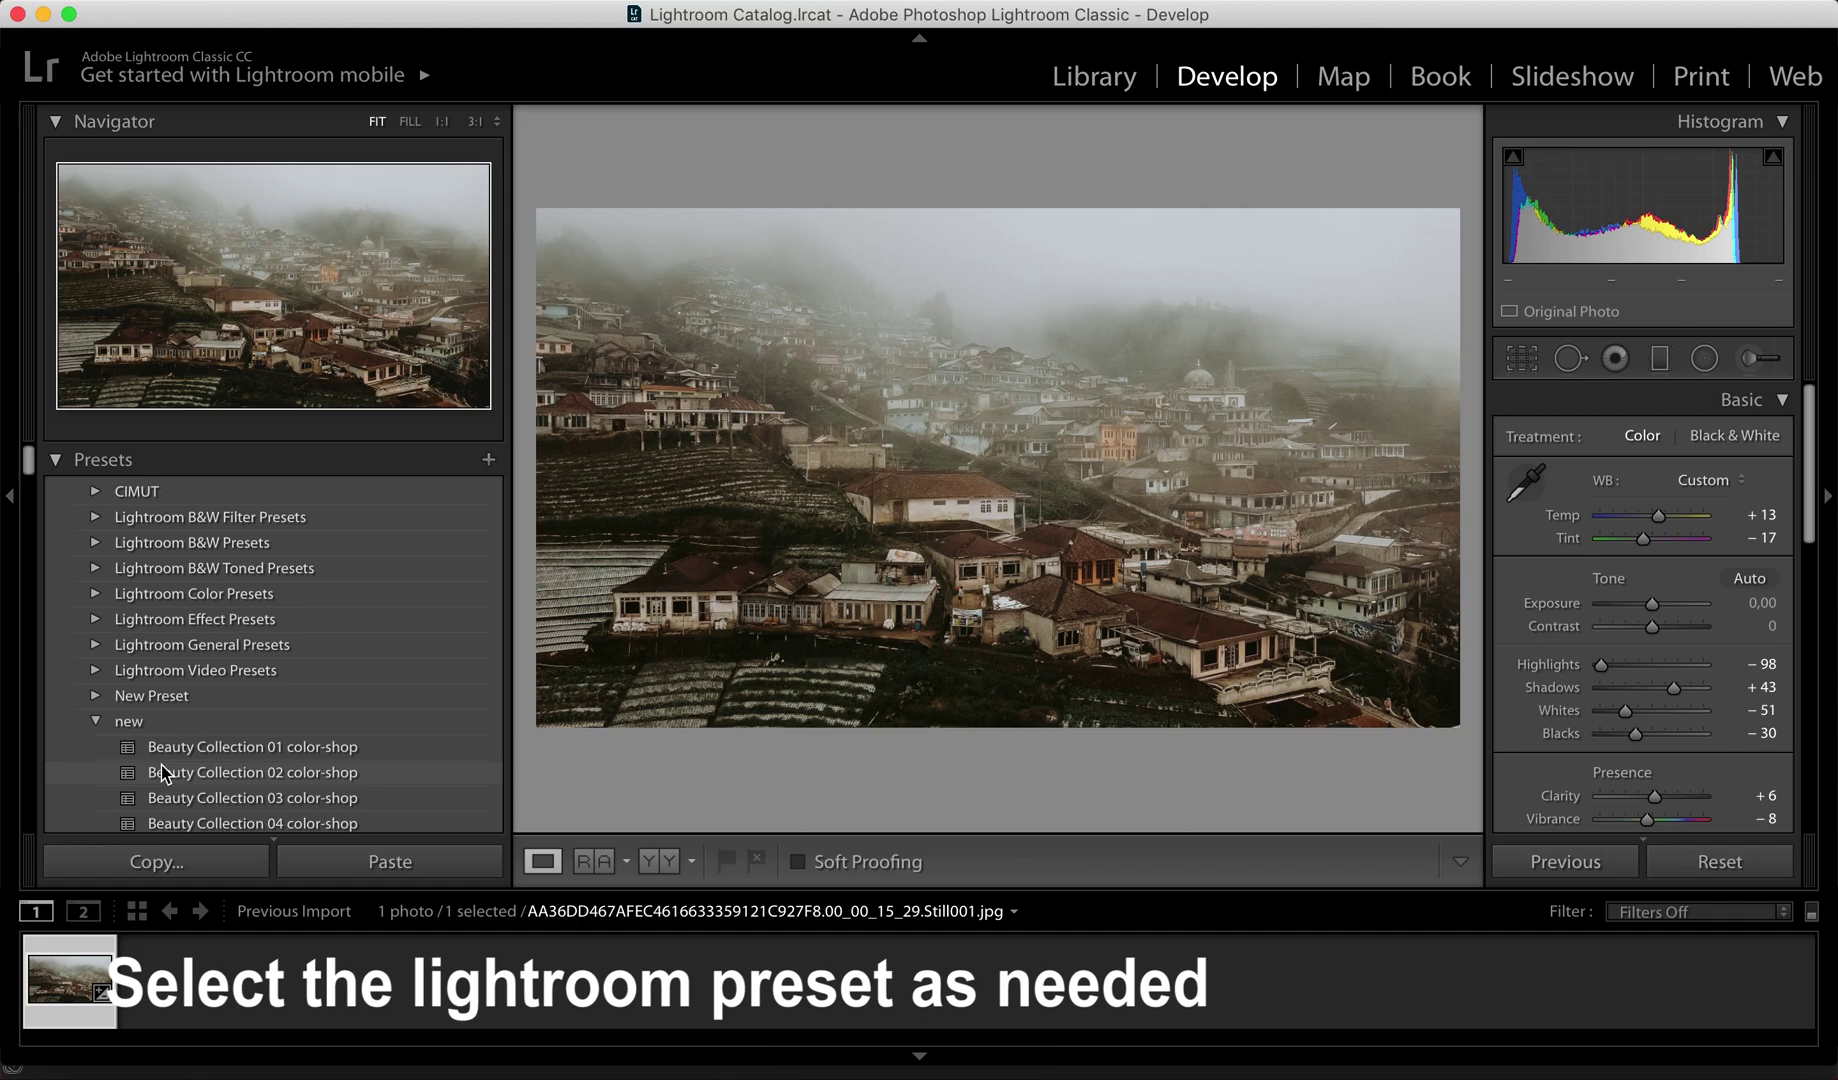
scroll(162, 772, "down", 5)
scroll(162, 772, "down", 15)
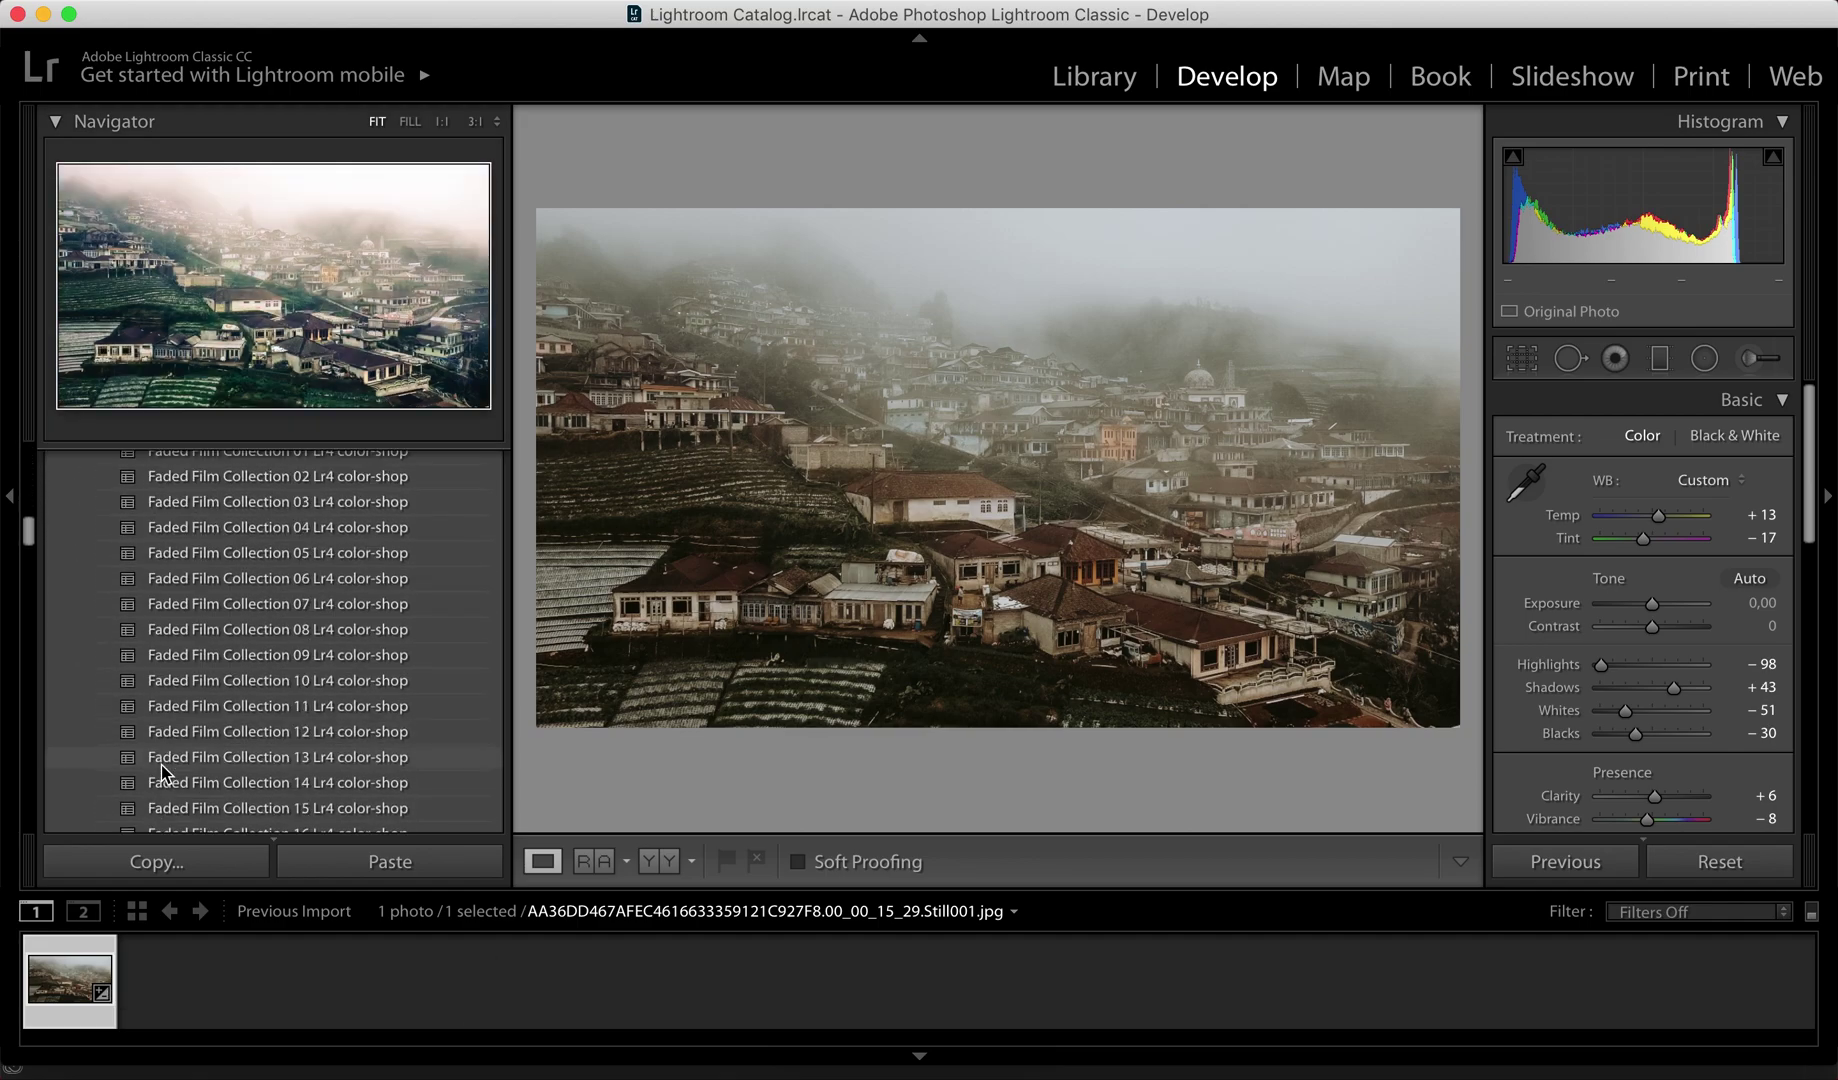
scroll(162, 772, "down", 15)
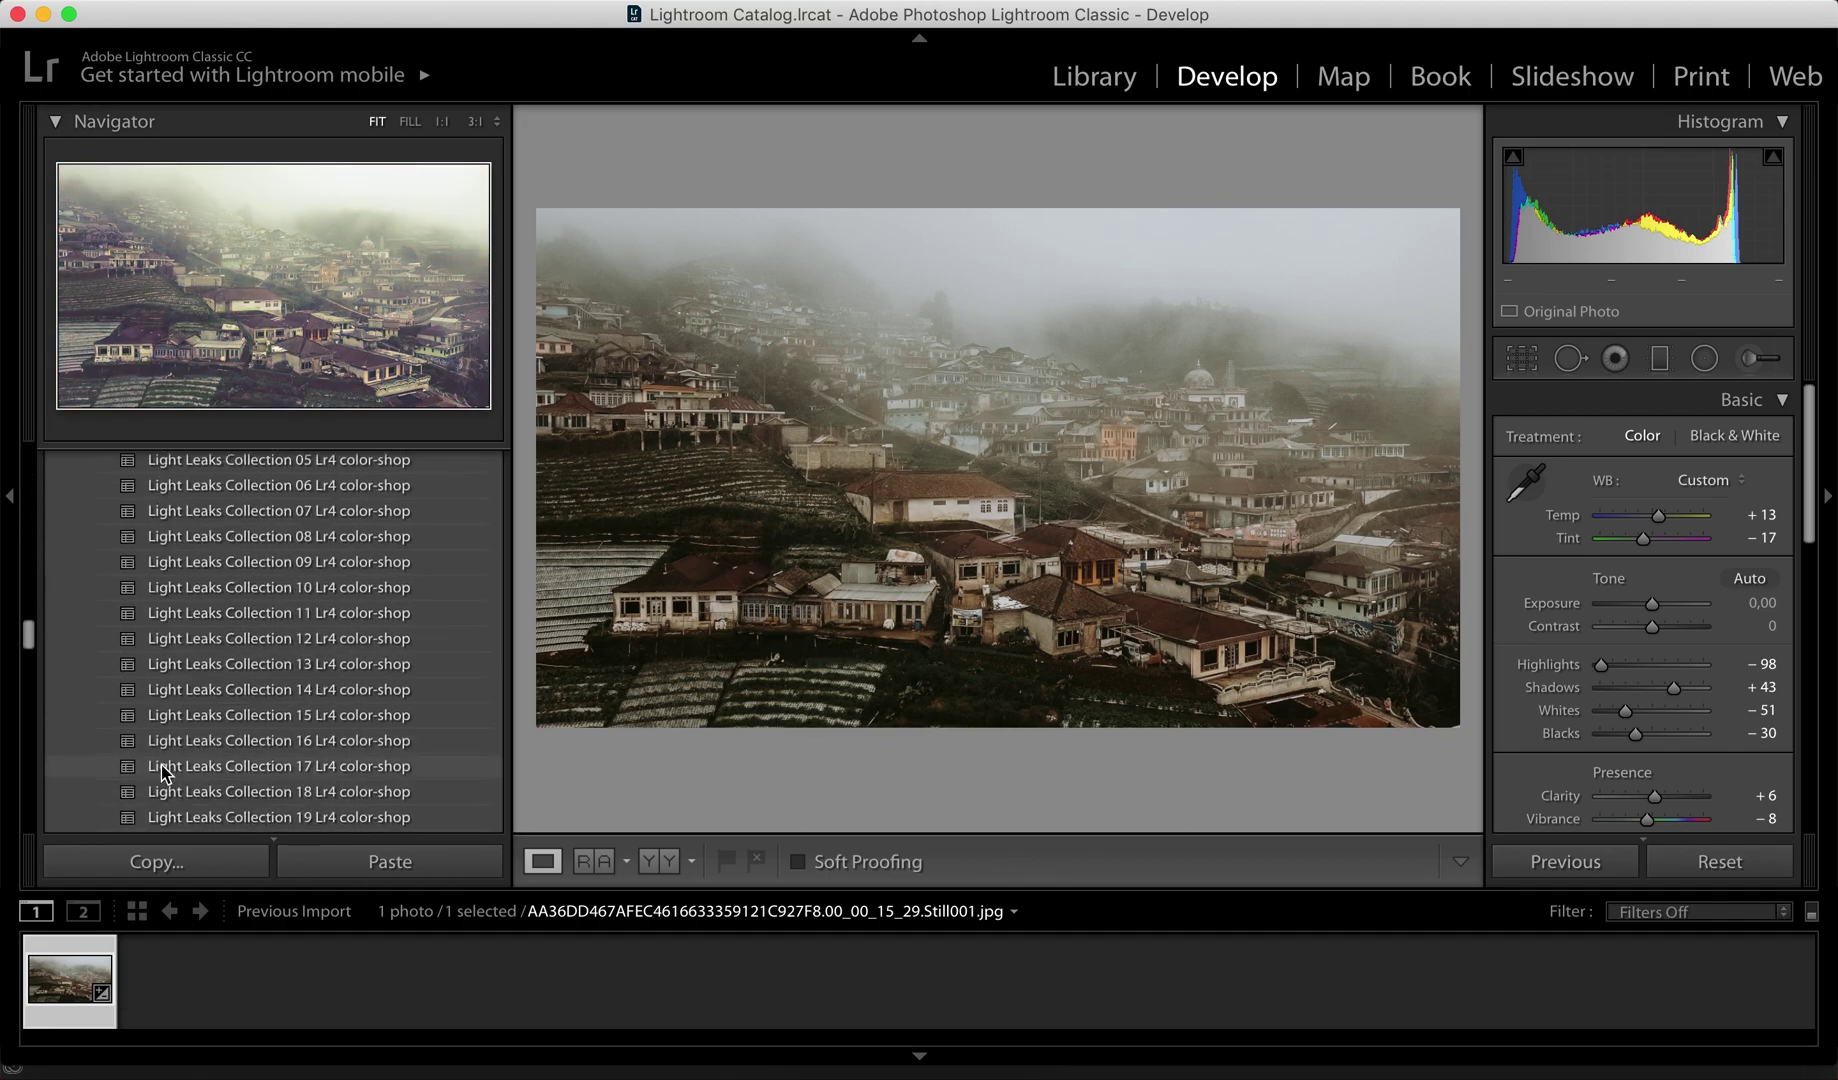
scroll(162, 772, "down", 15)
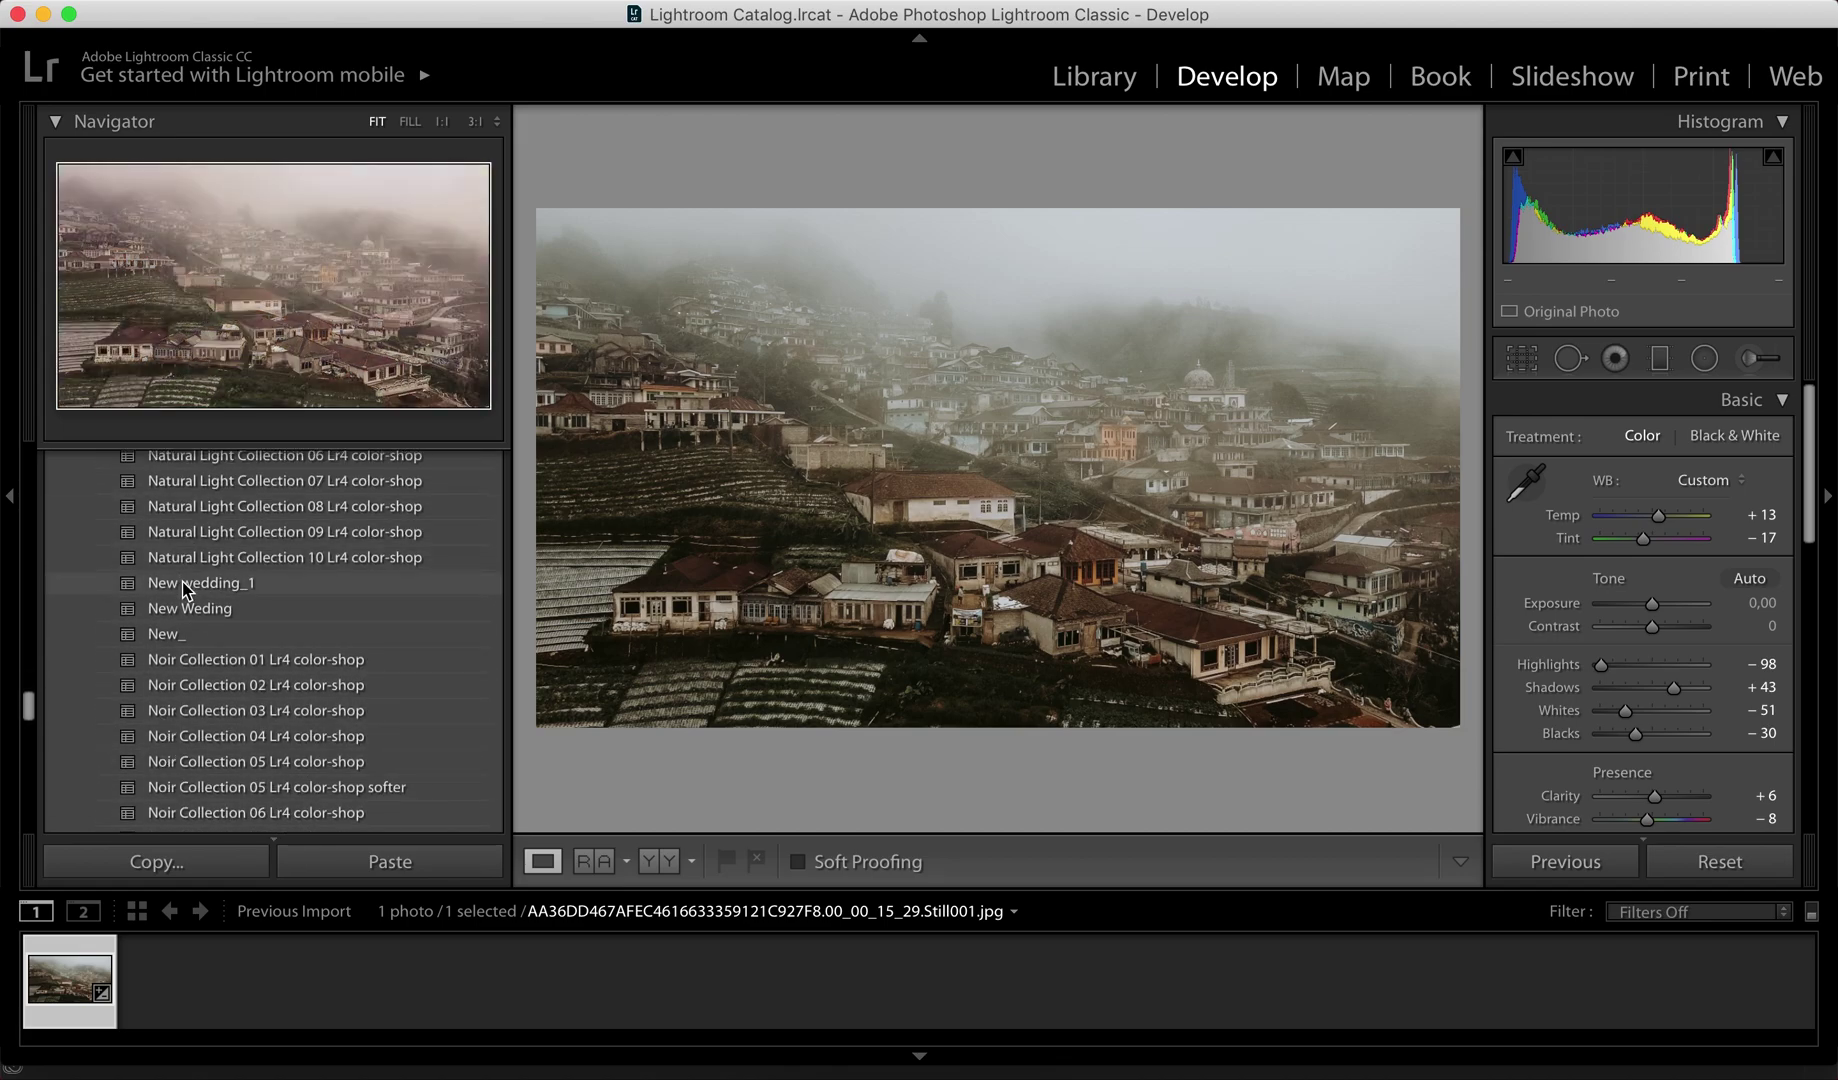
left_click(180, 640)
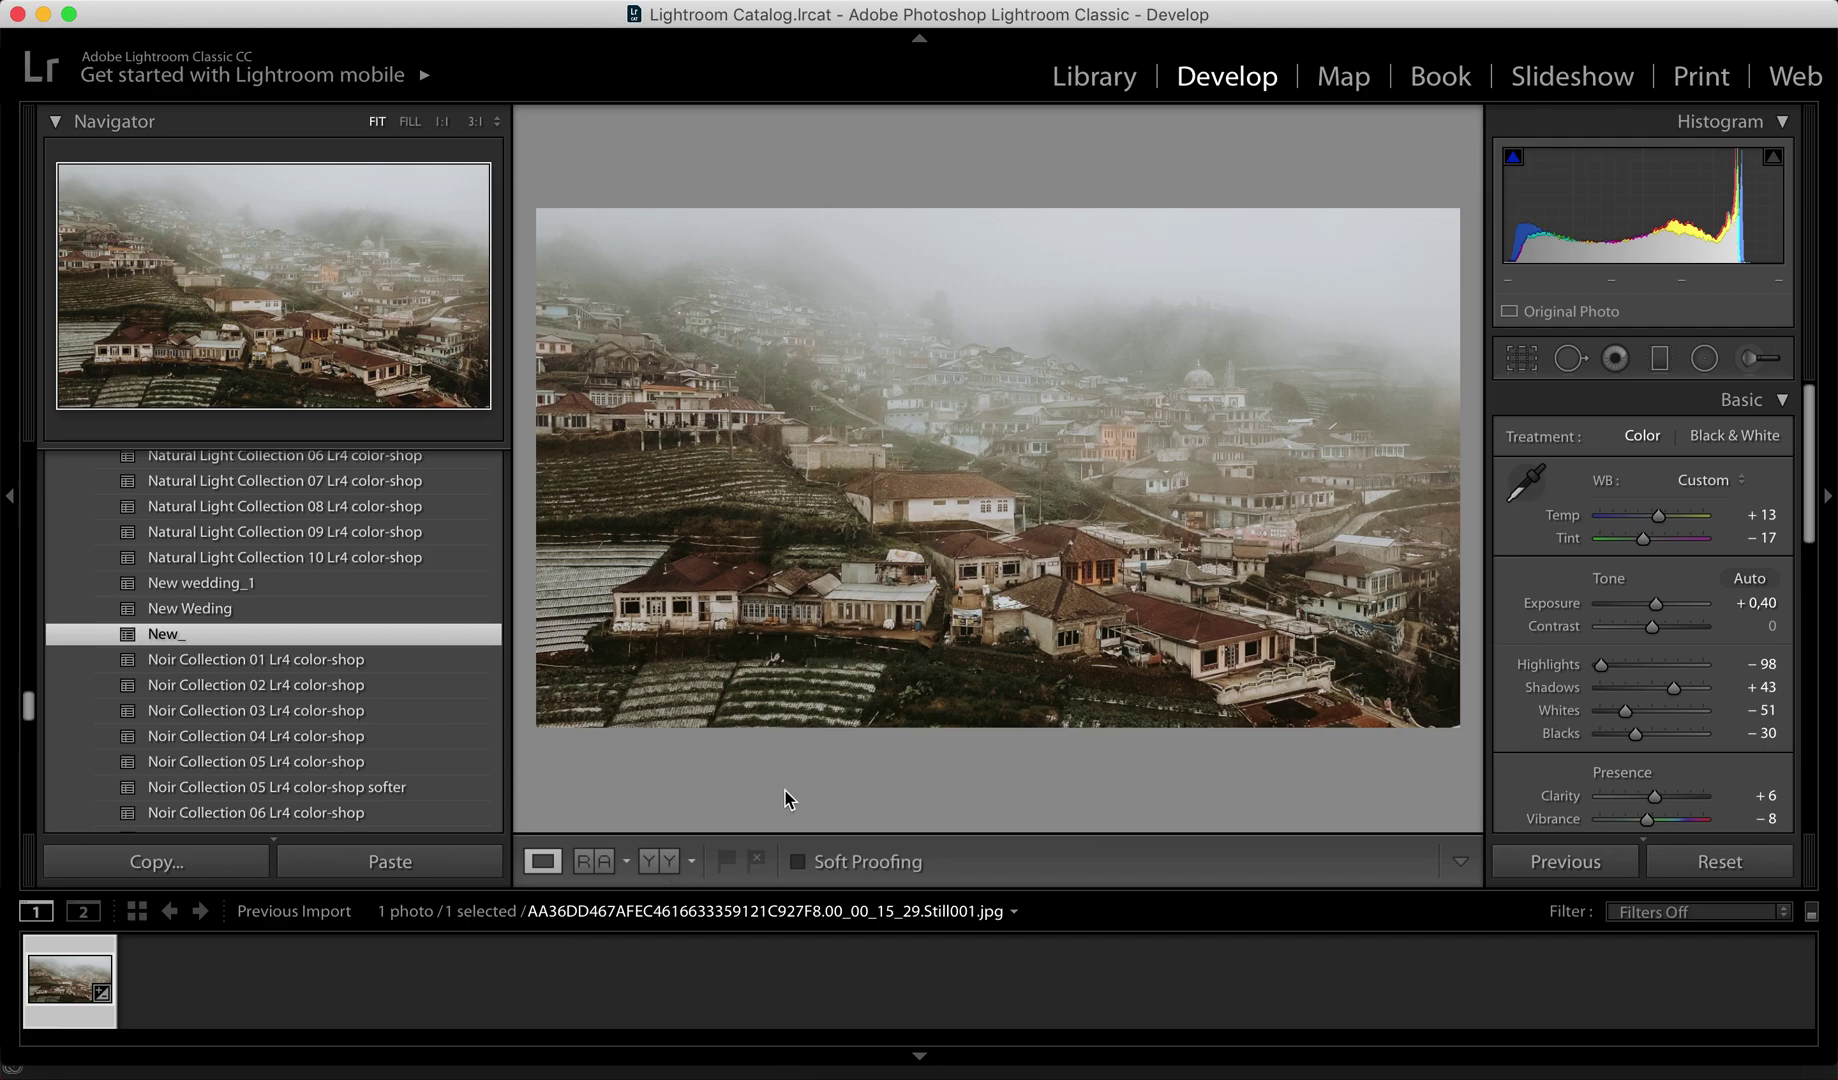
left_click(155, 861)
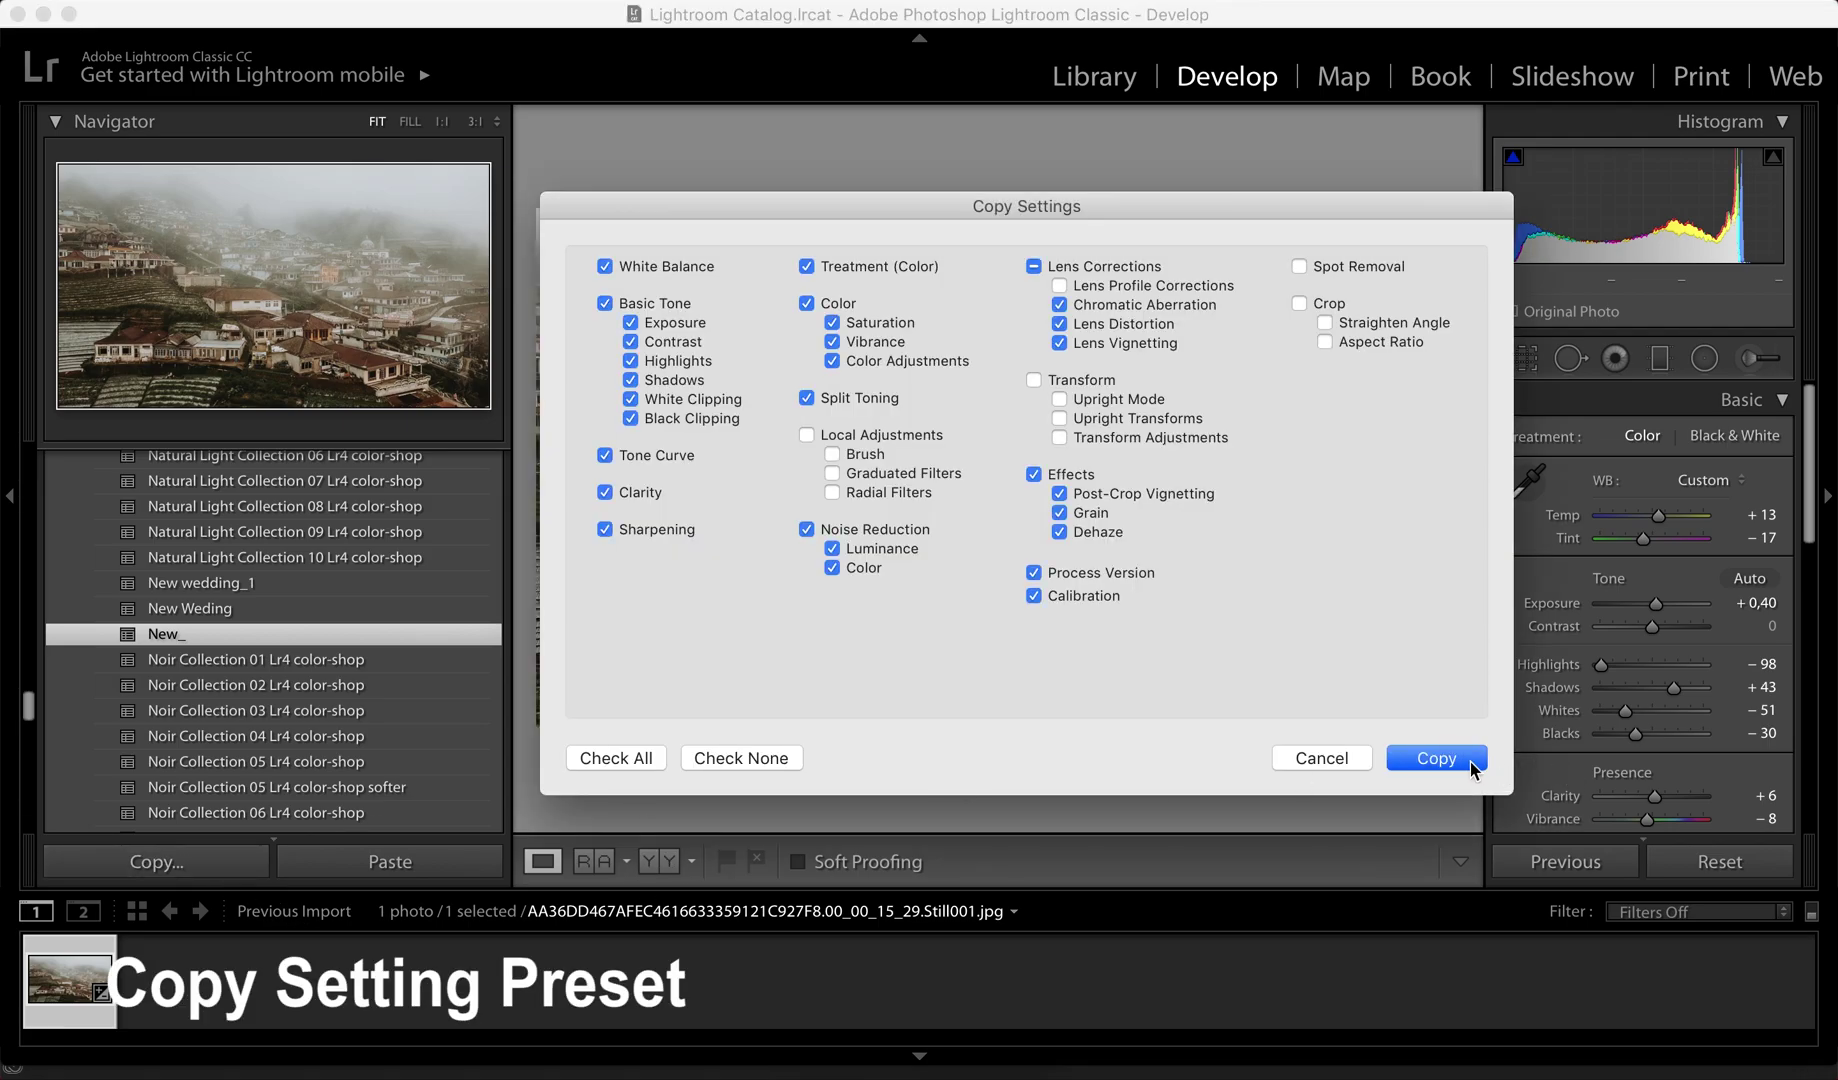
left_click(1436, 758)
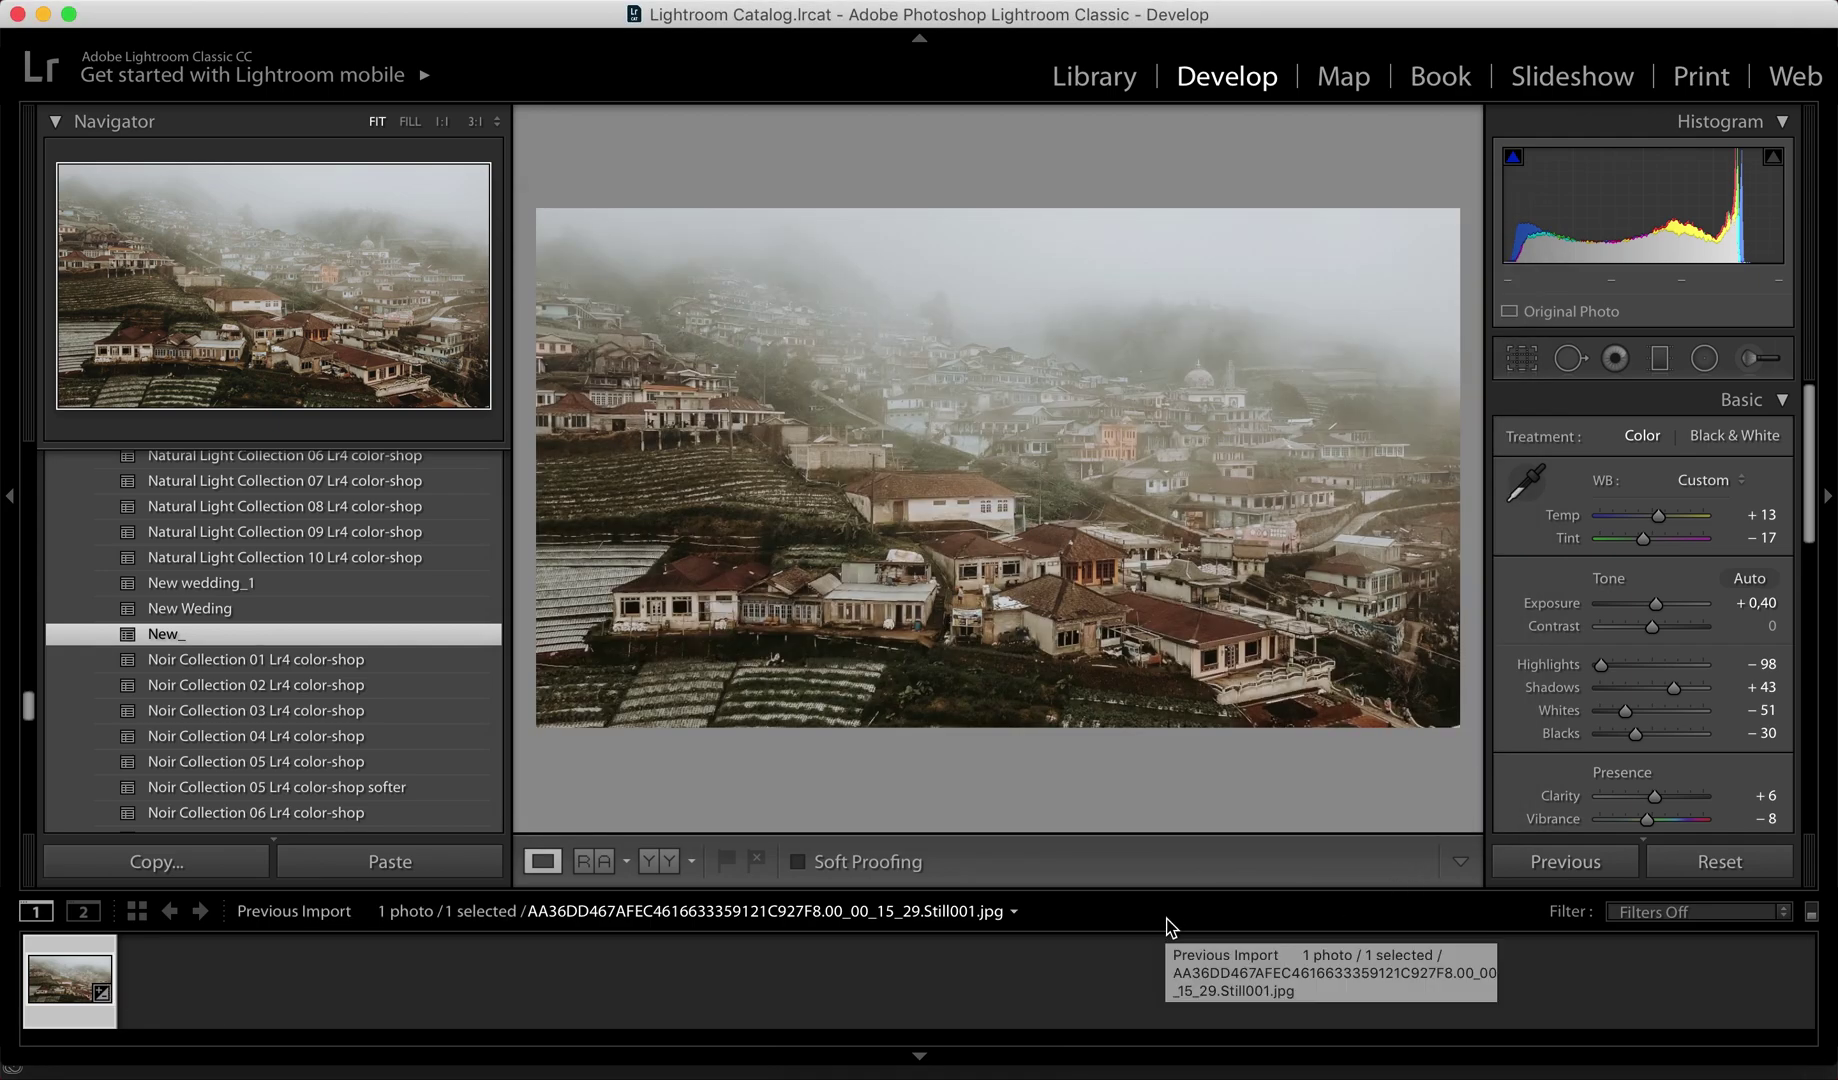
Open IWLTBAP LUT Generator and generate a HALD image into the Downloads/Upload/LUT folder
key("F4")
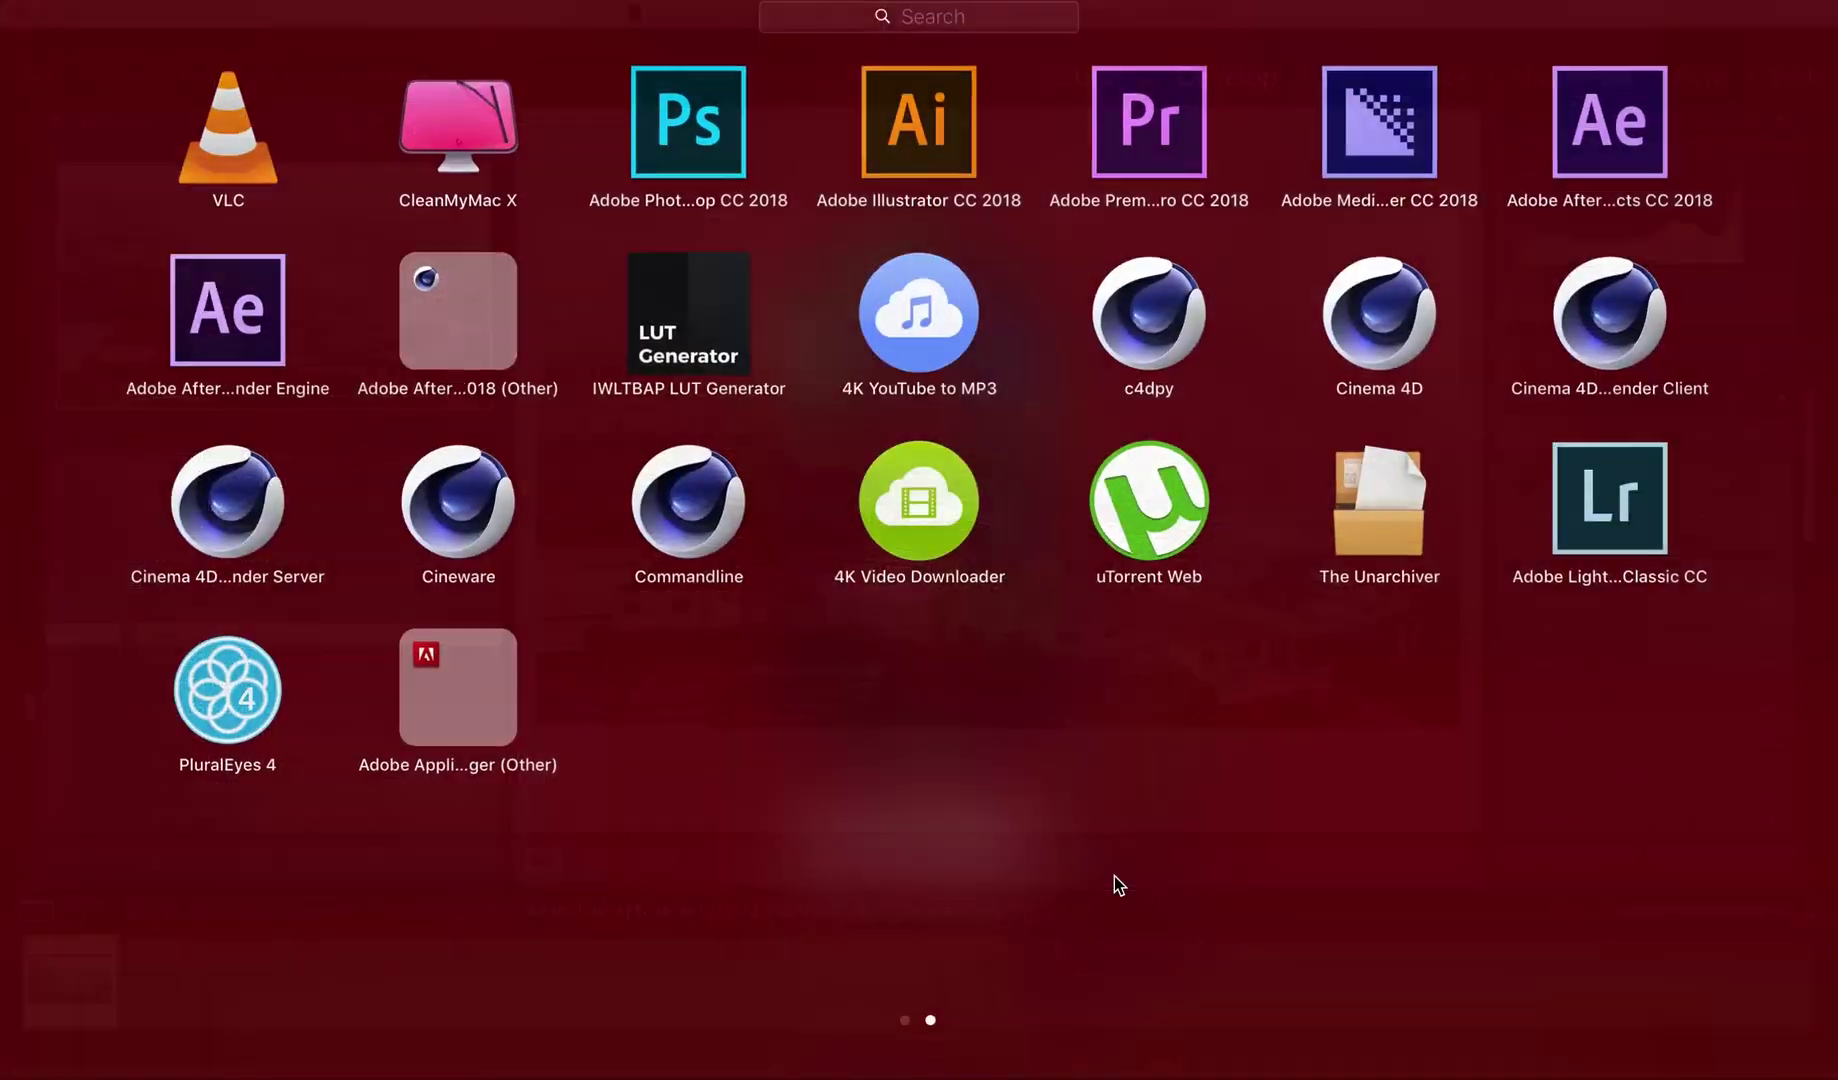
left_click(700, 340)
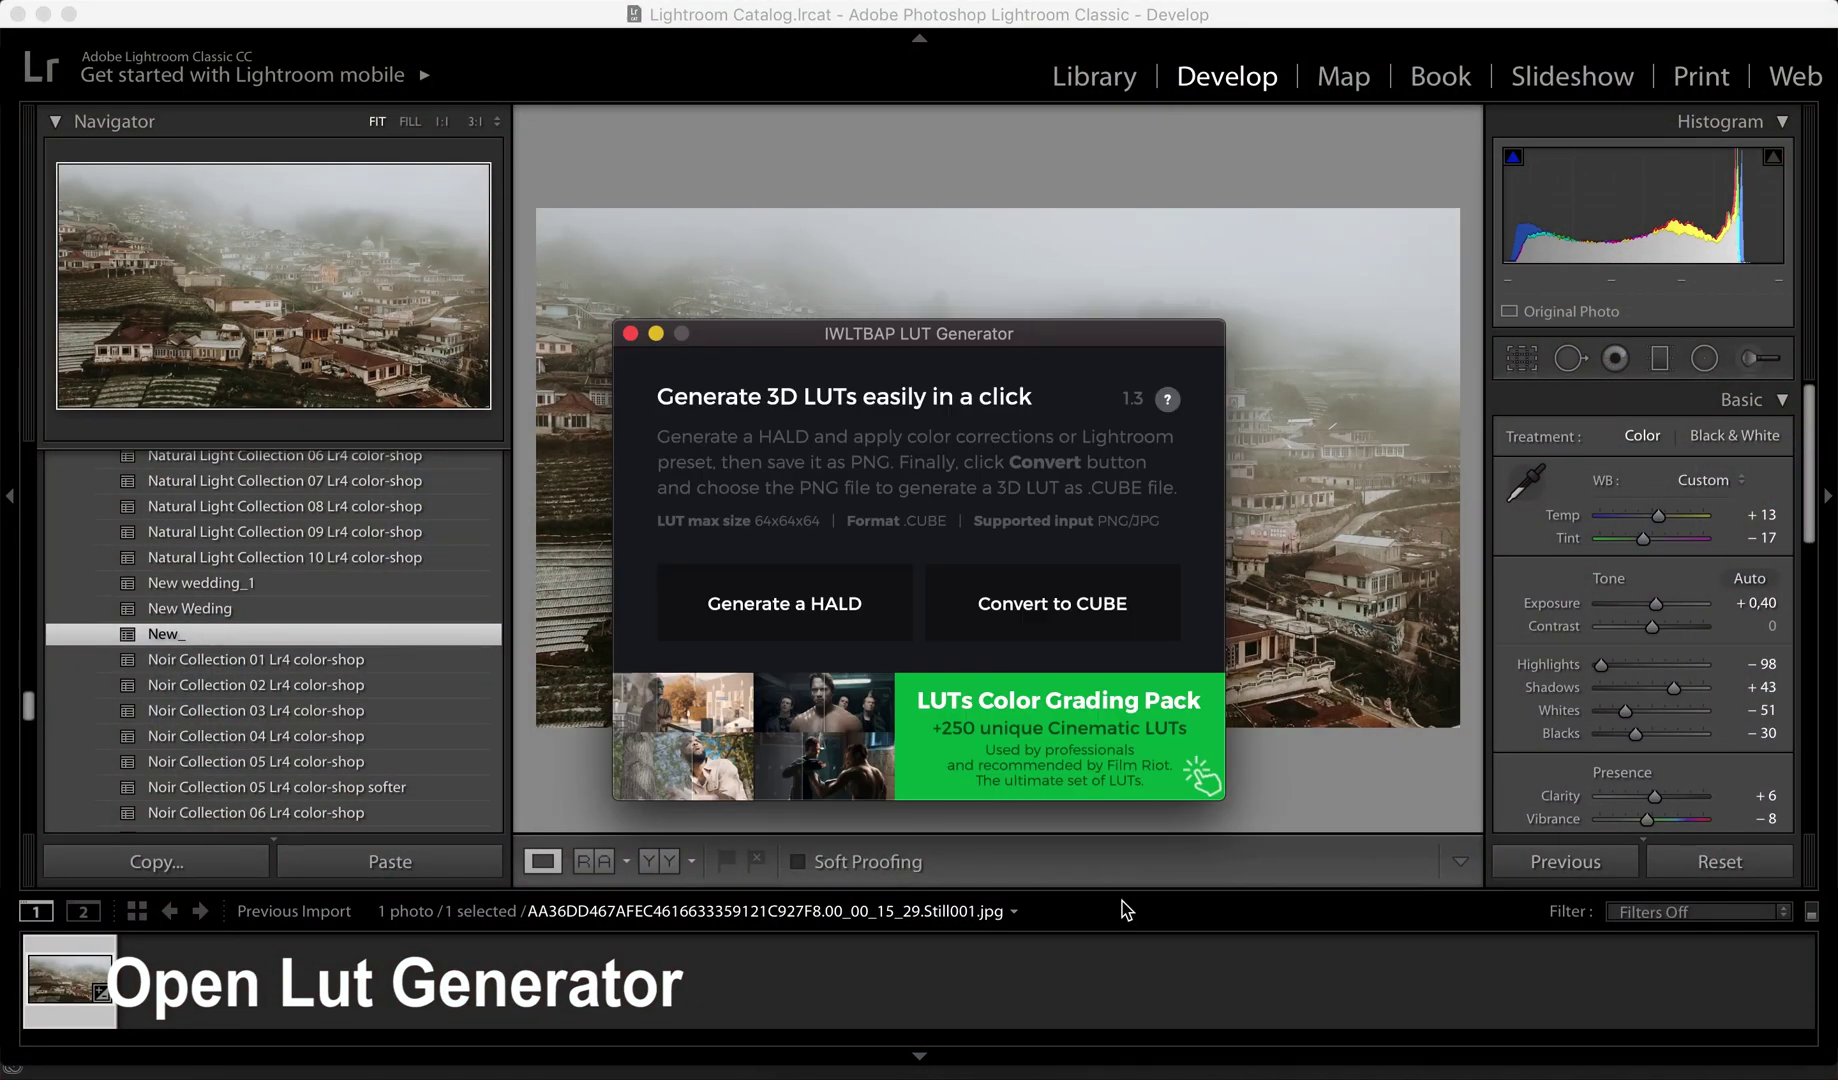
left_click(810, 610)
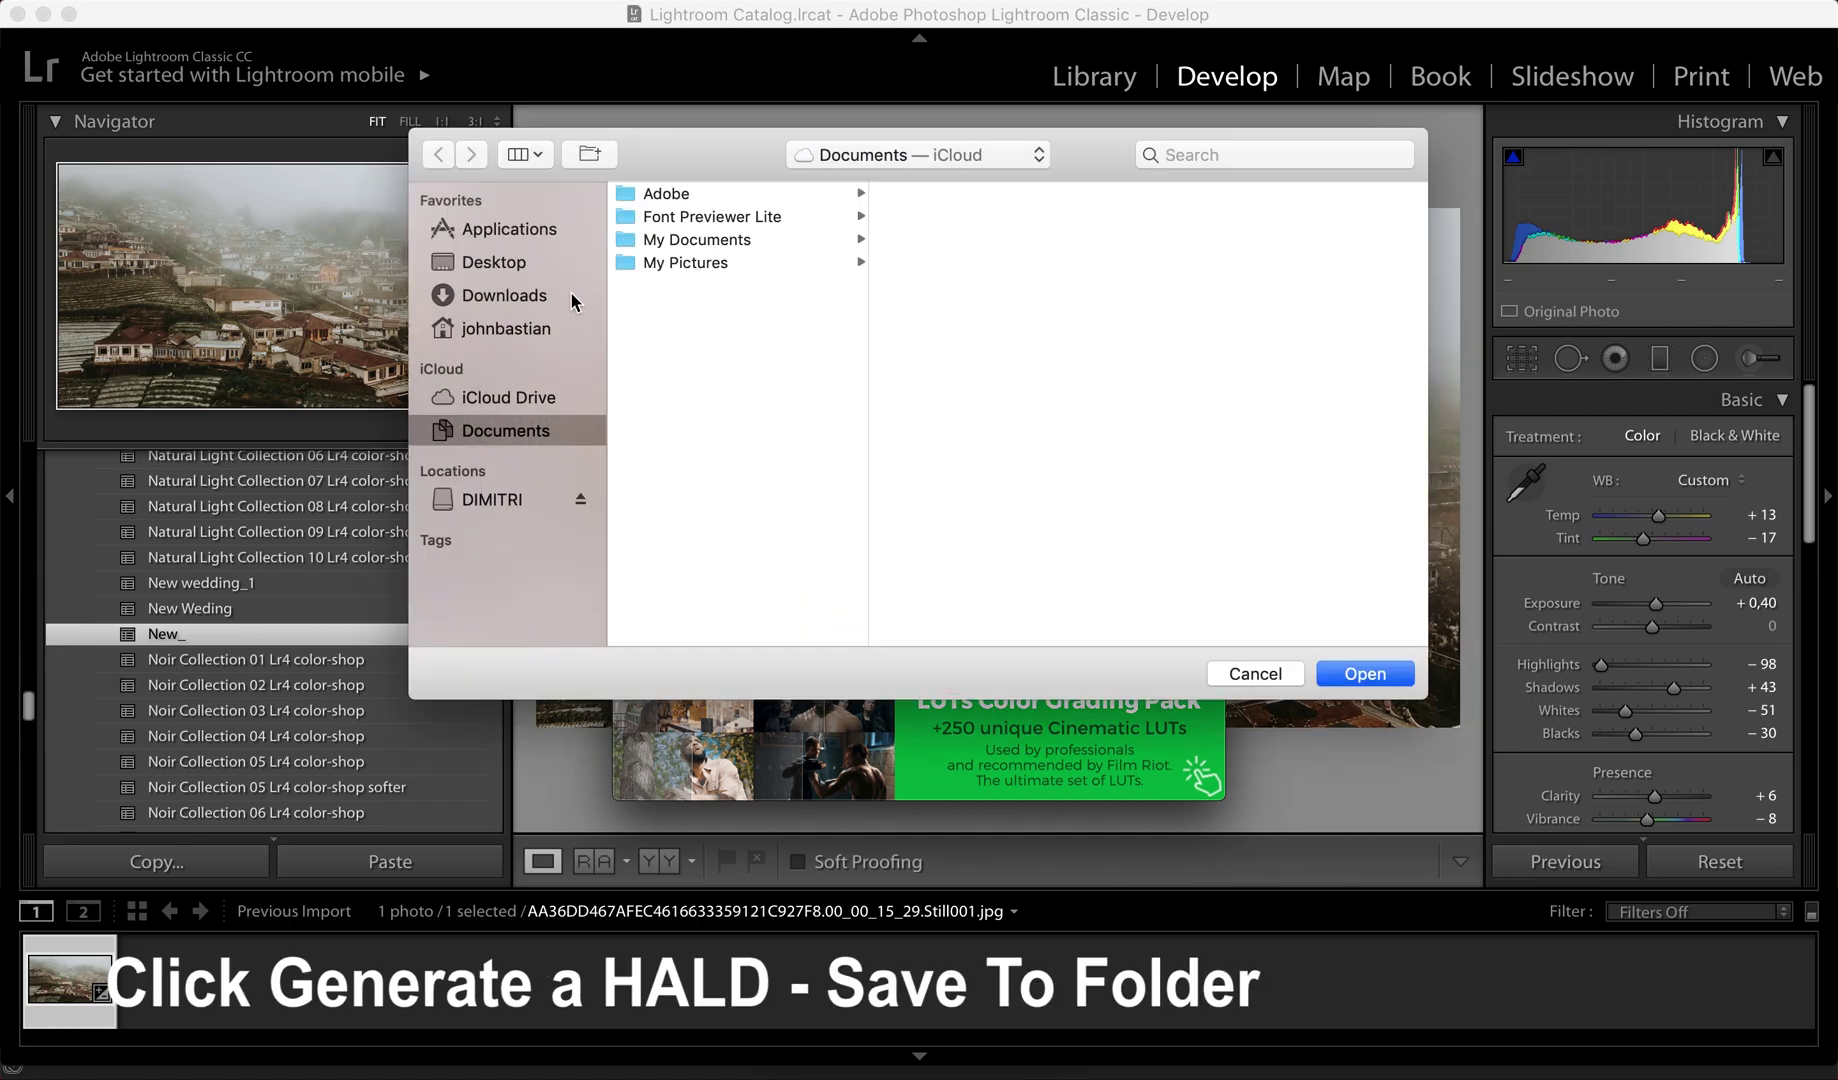
left_click(556, 296)
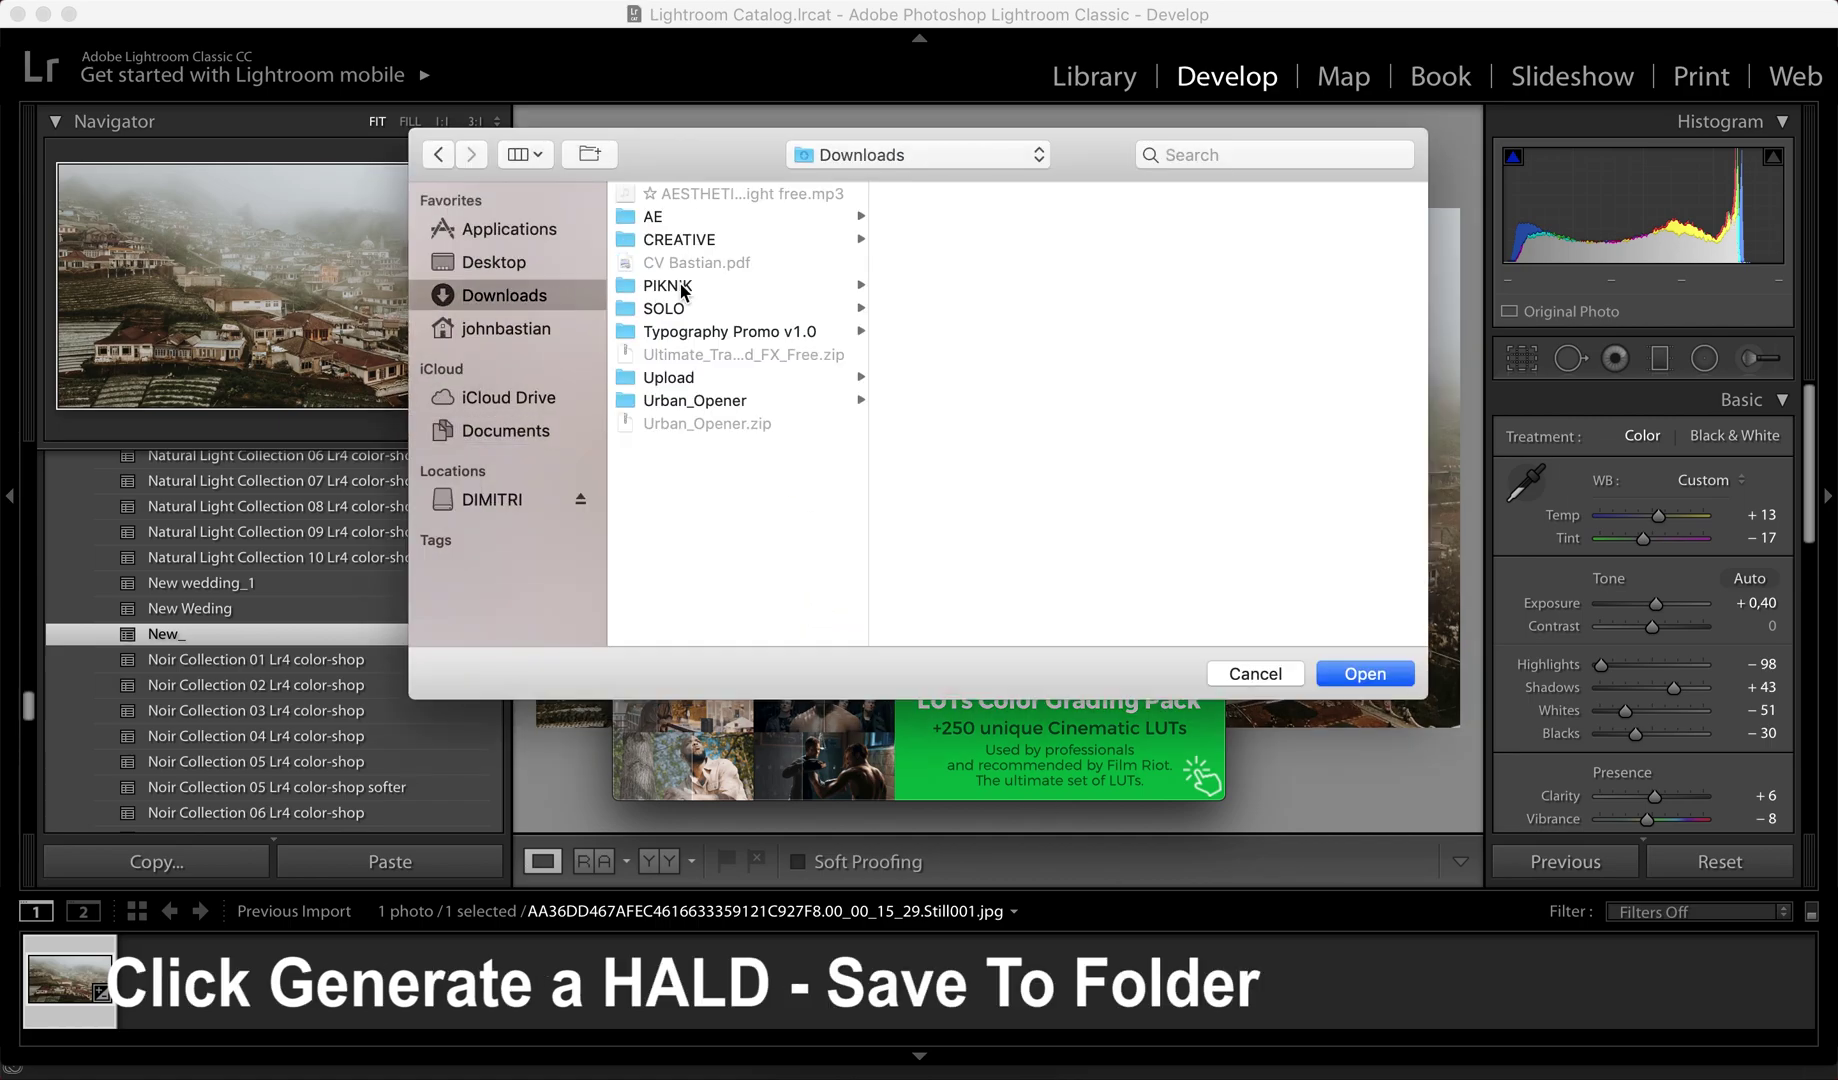
left_click(705, 380)
left_click(925, 193)
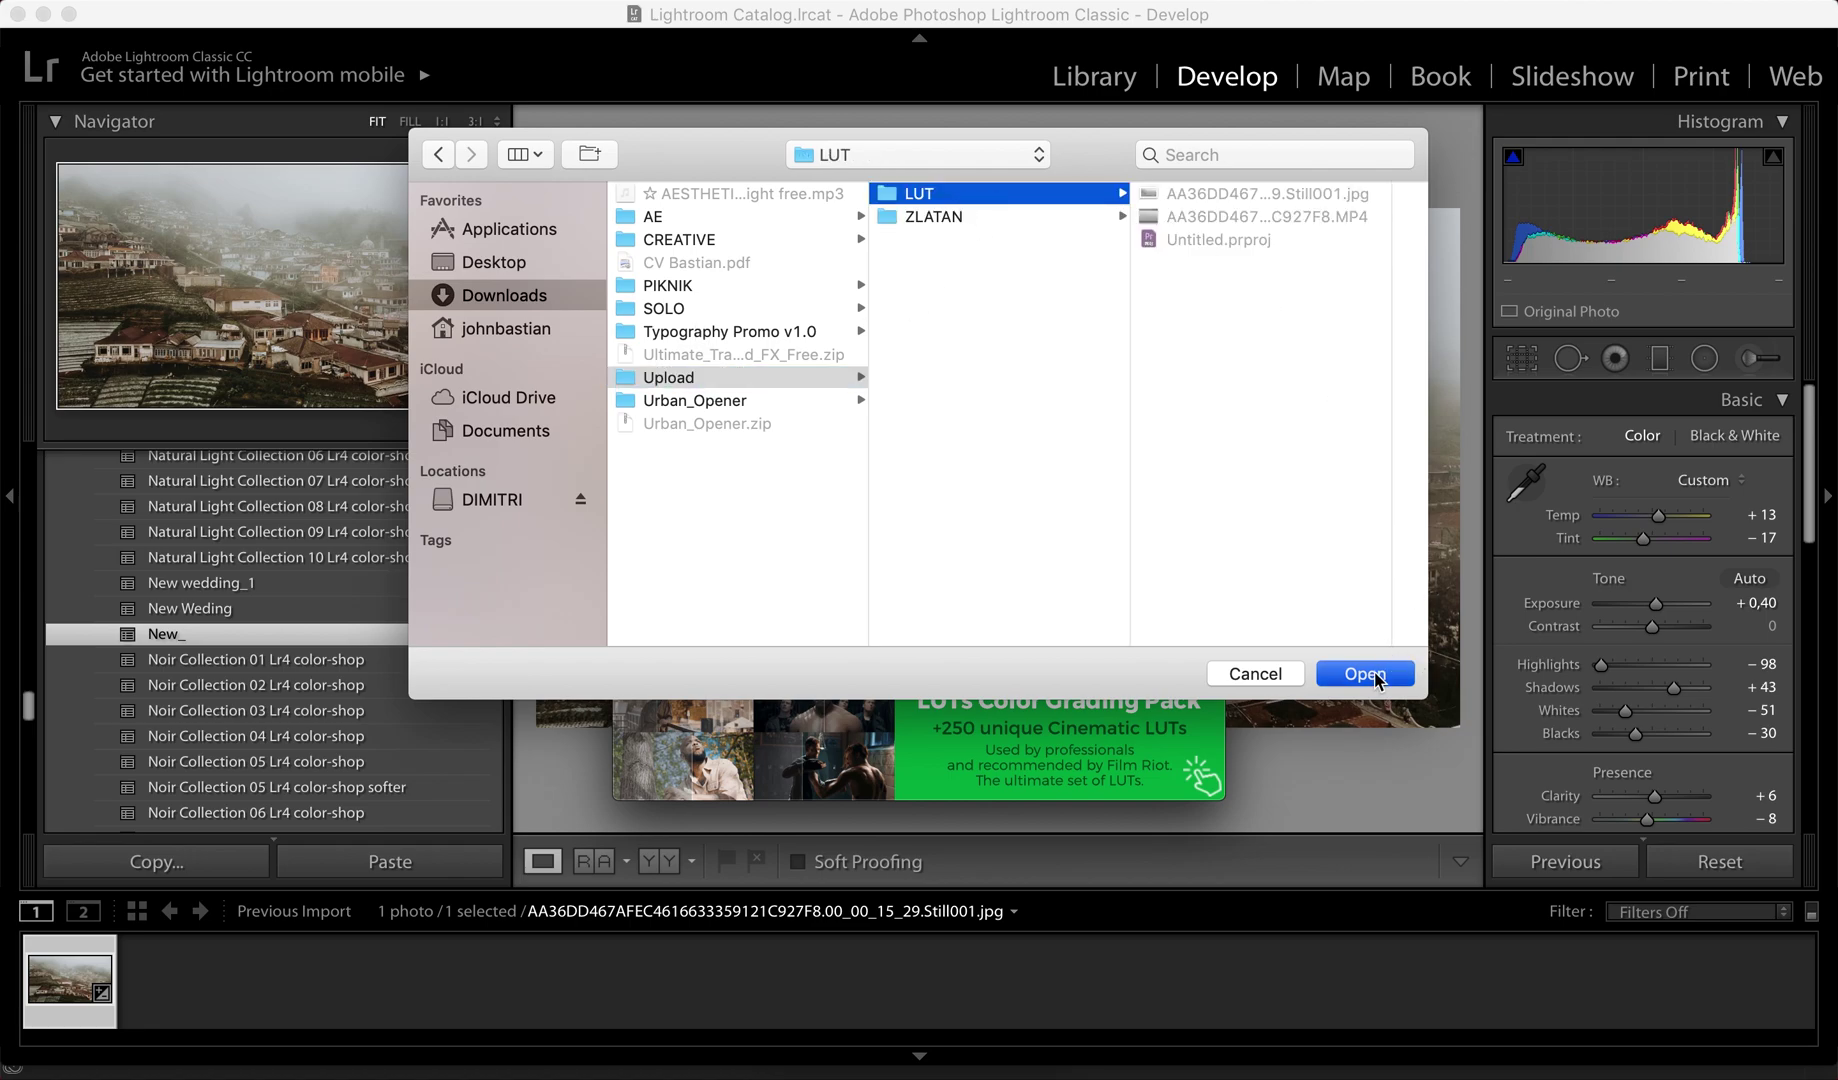
left_click(1362, 673)
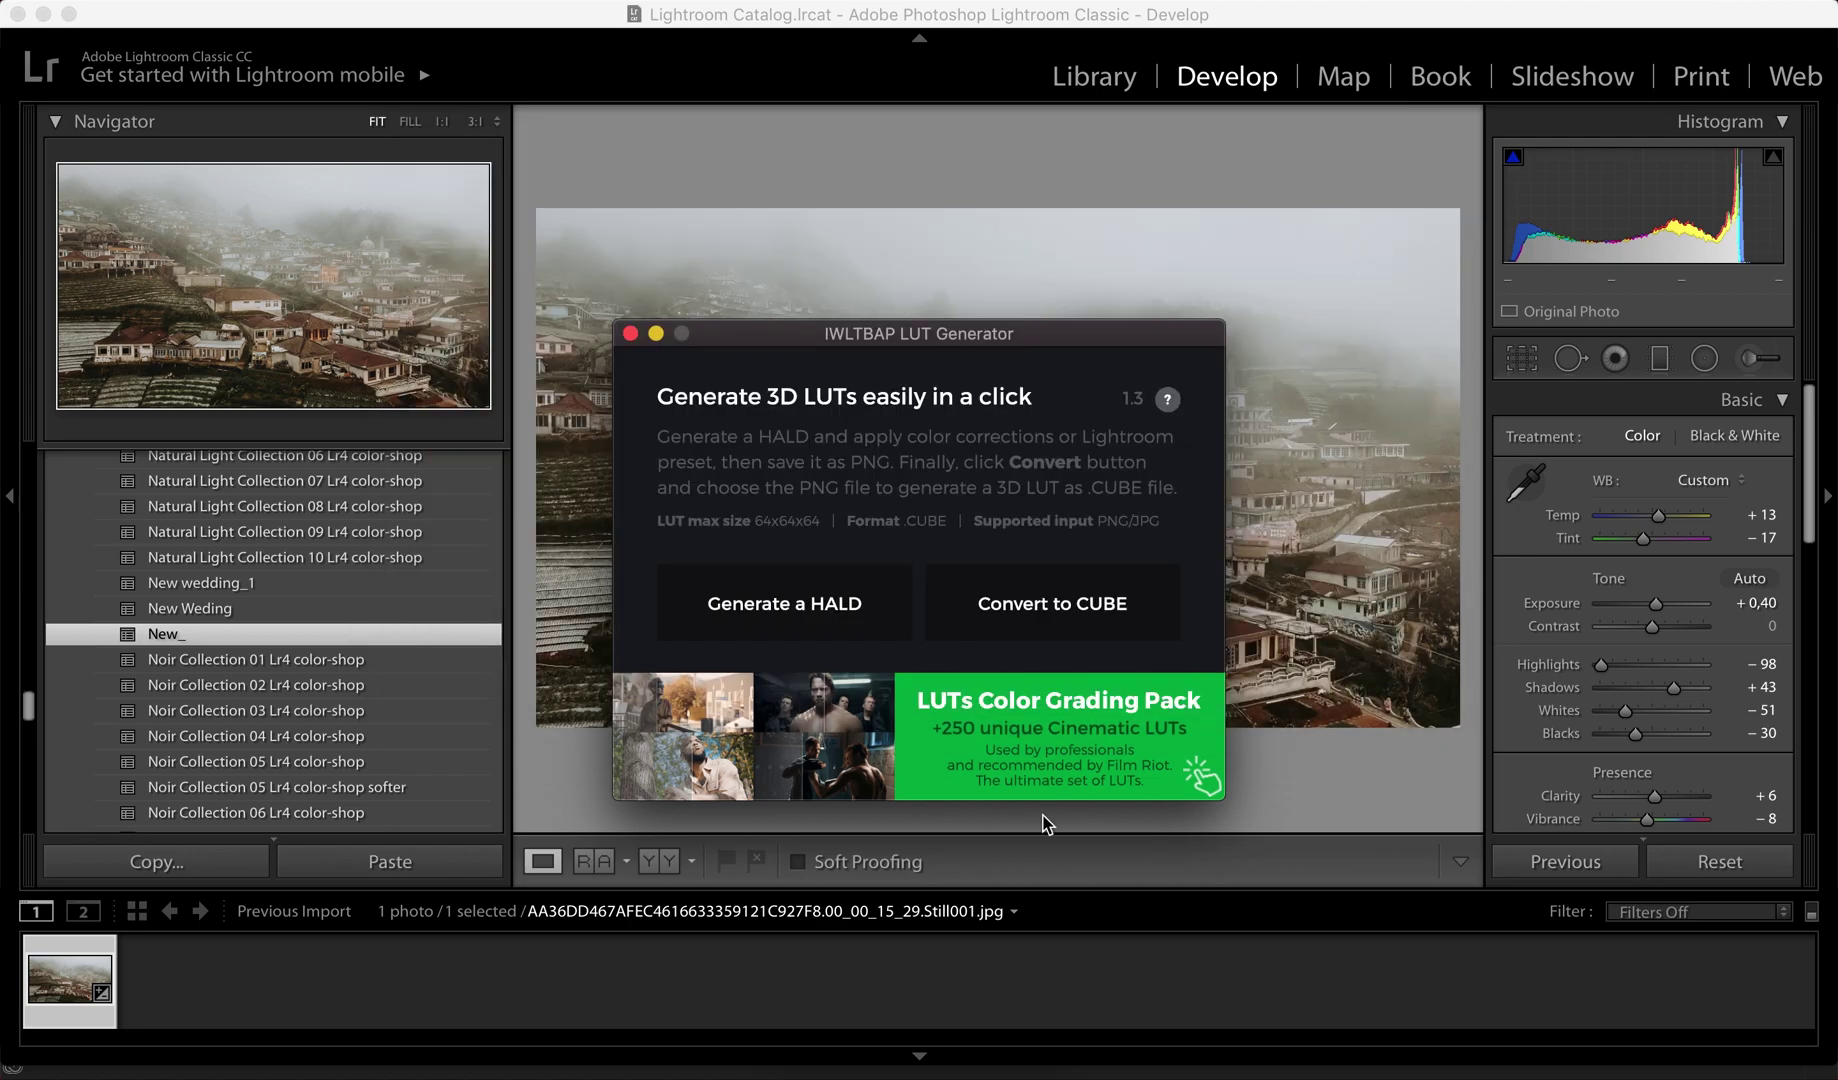
Return to Lightroom's Library and import the HALD image Neutral-512.png from the LUT folder
left_click(1063, 955)
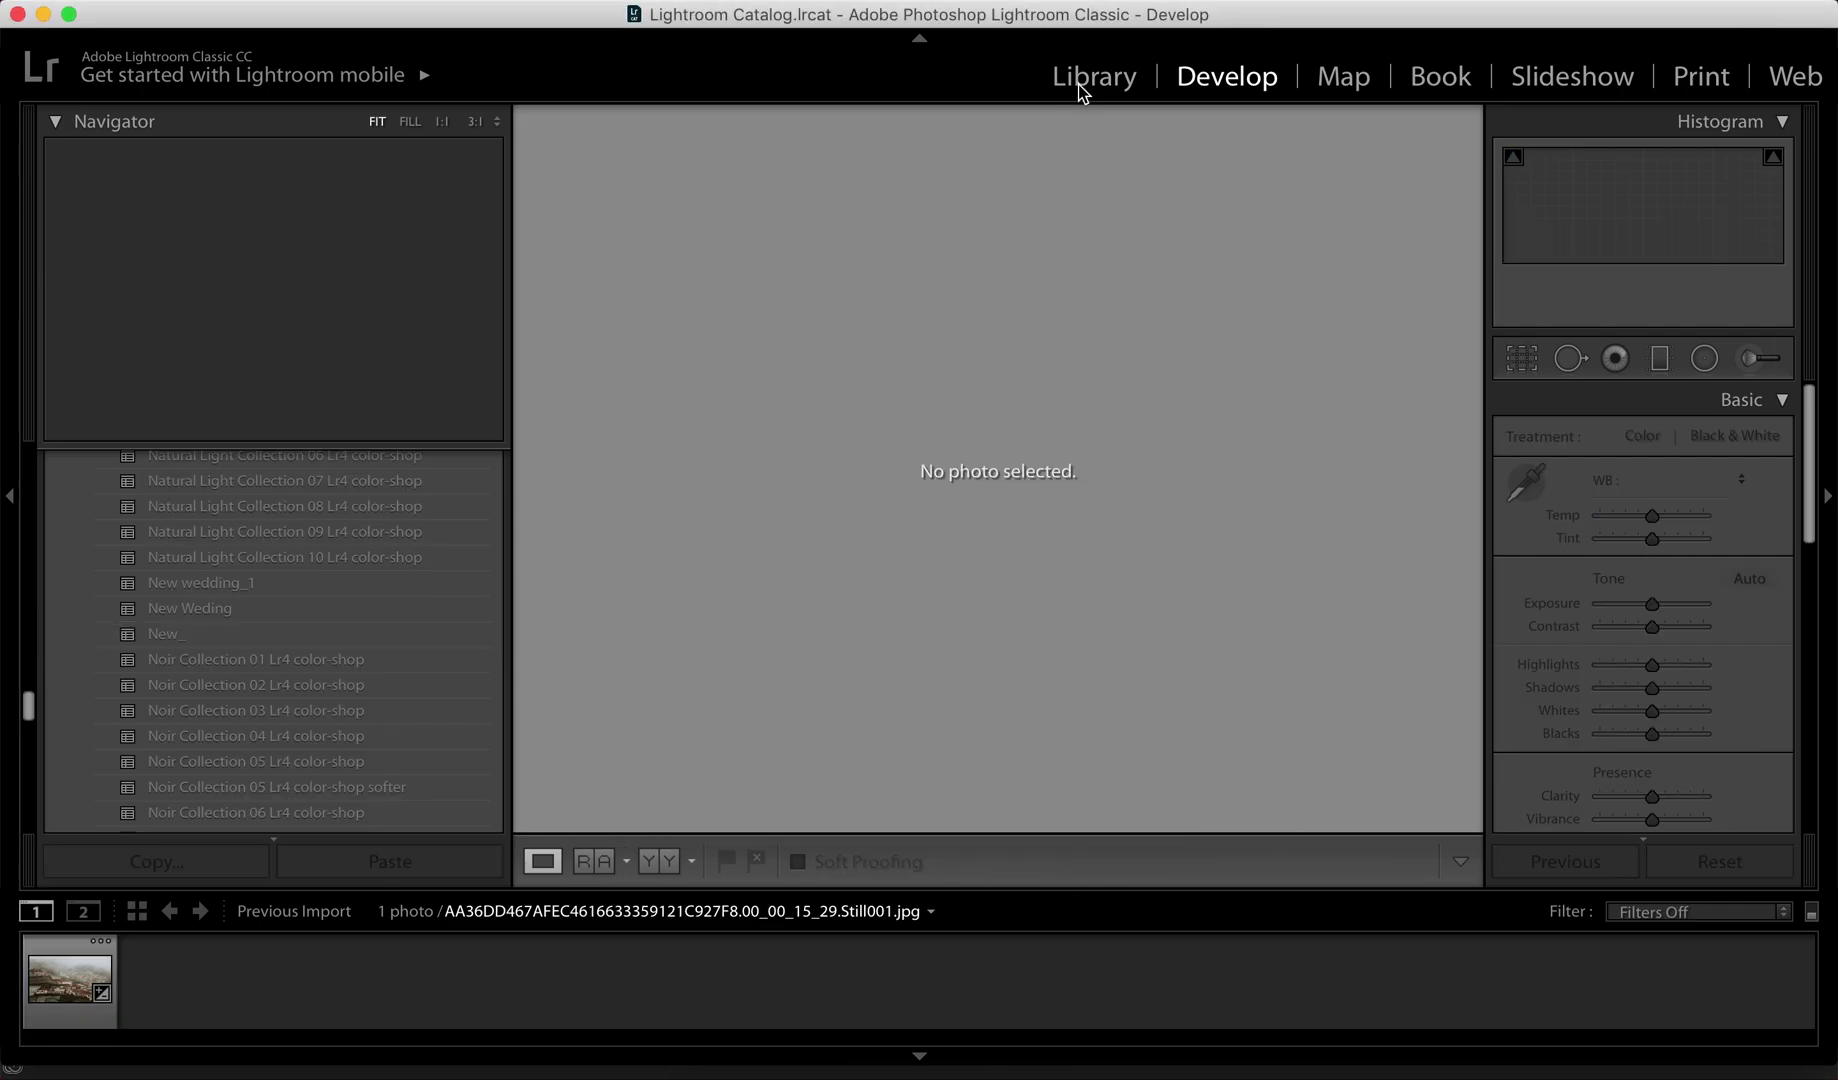
left_click(1079, 86)
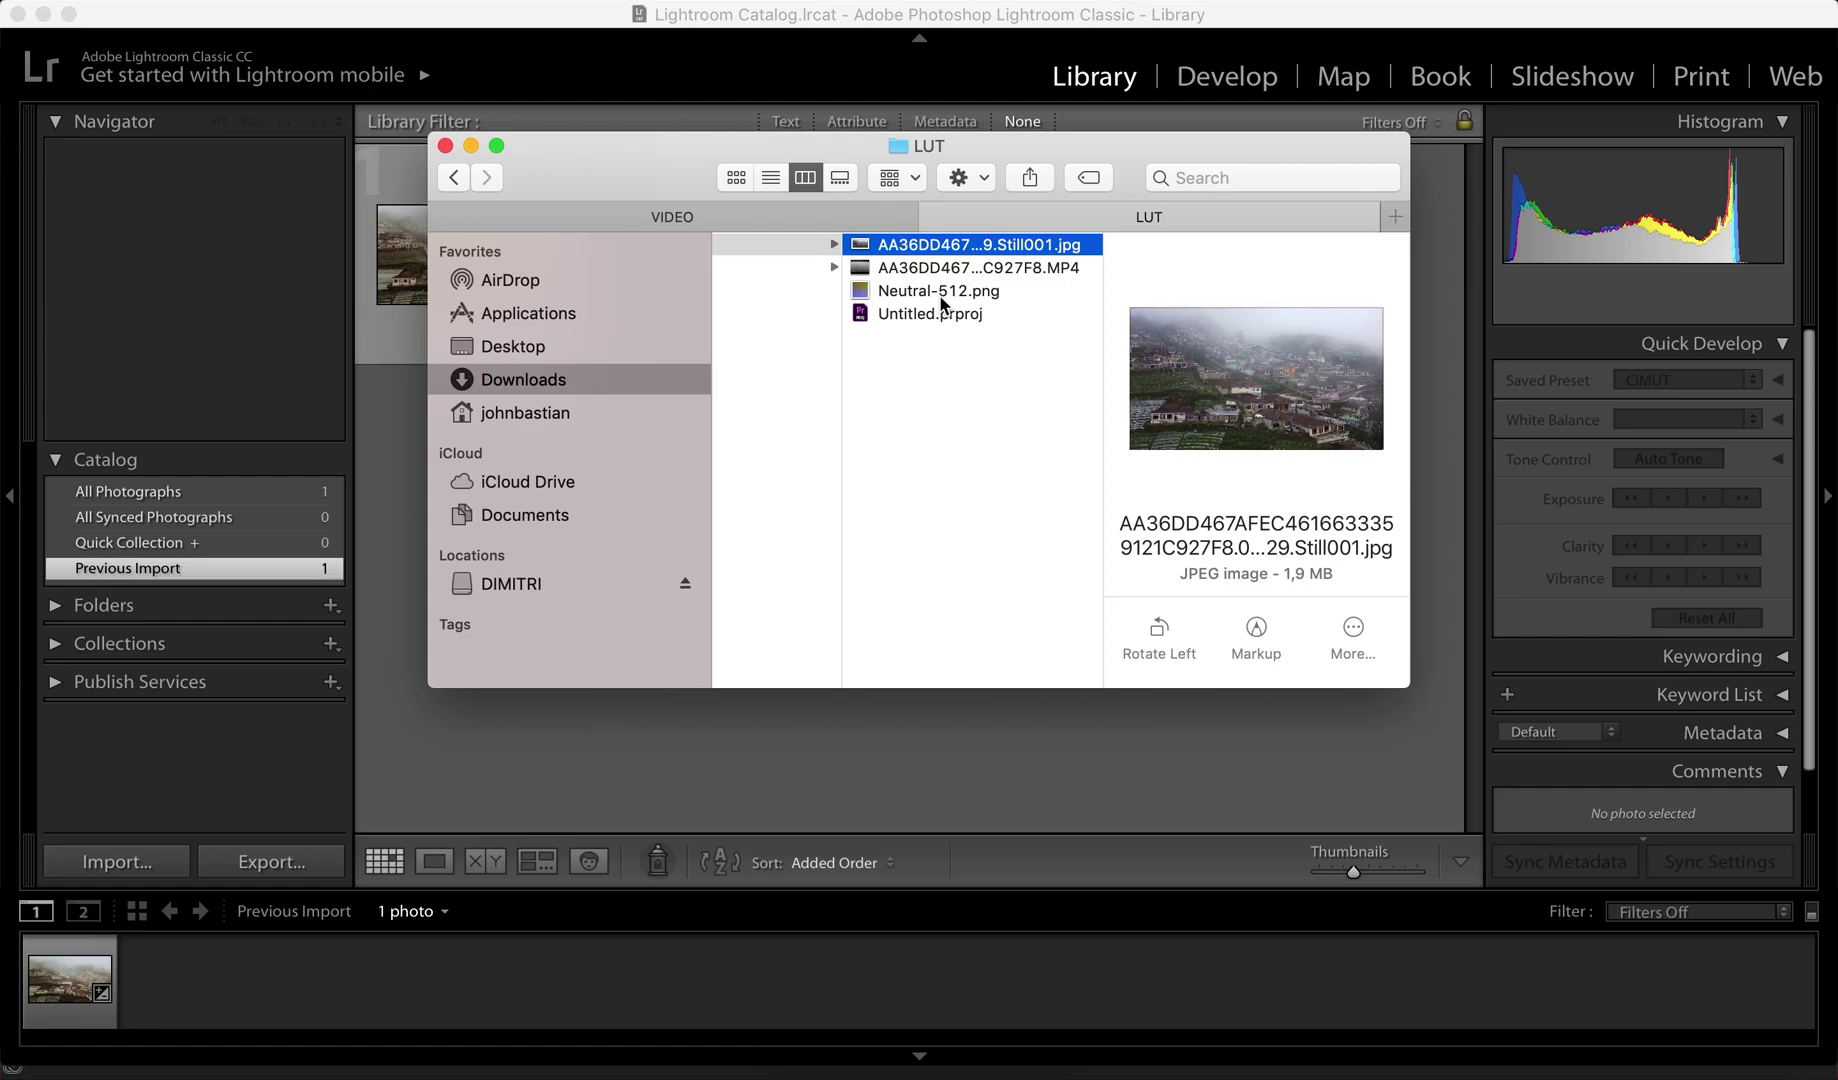
left_click(942, 300)
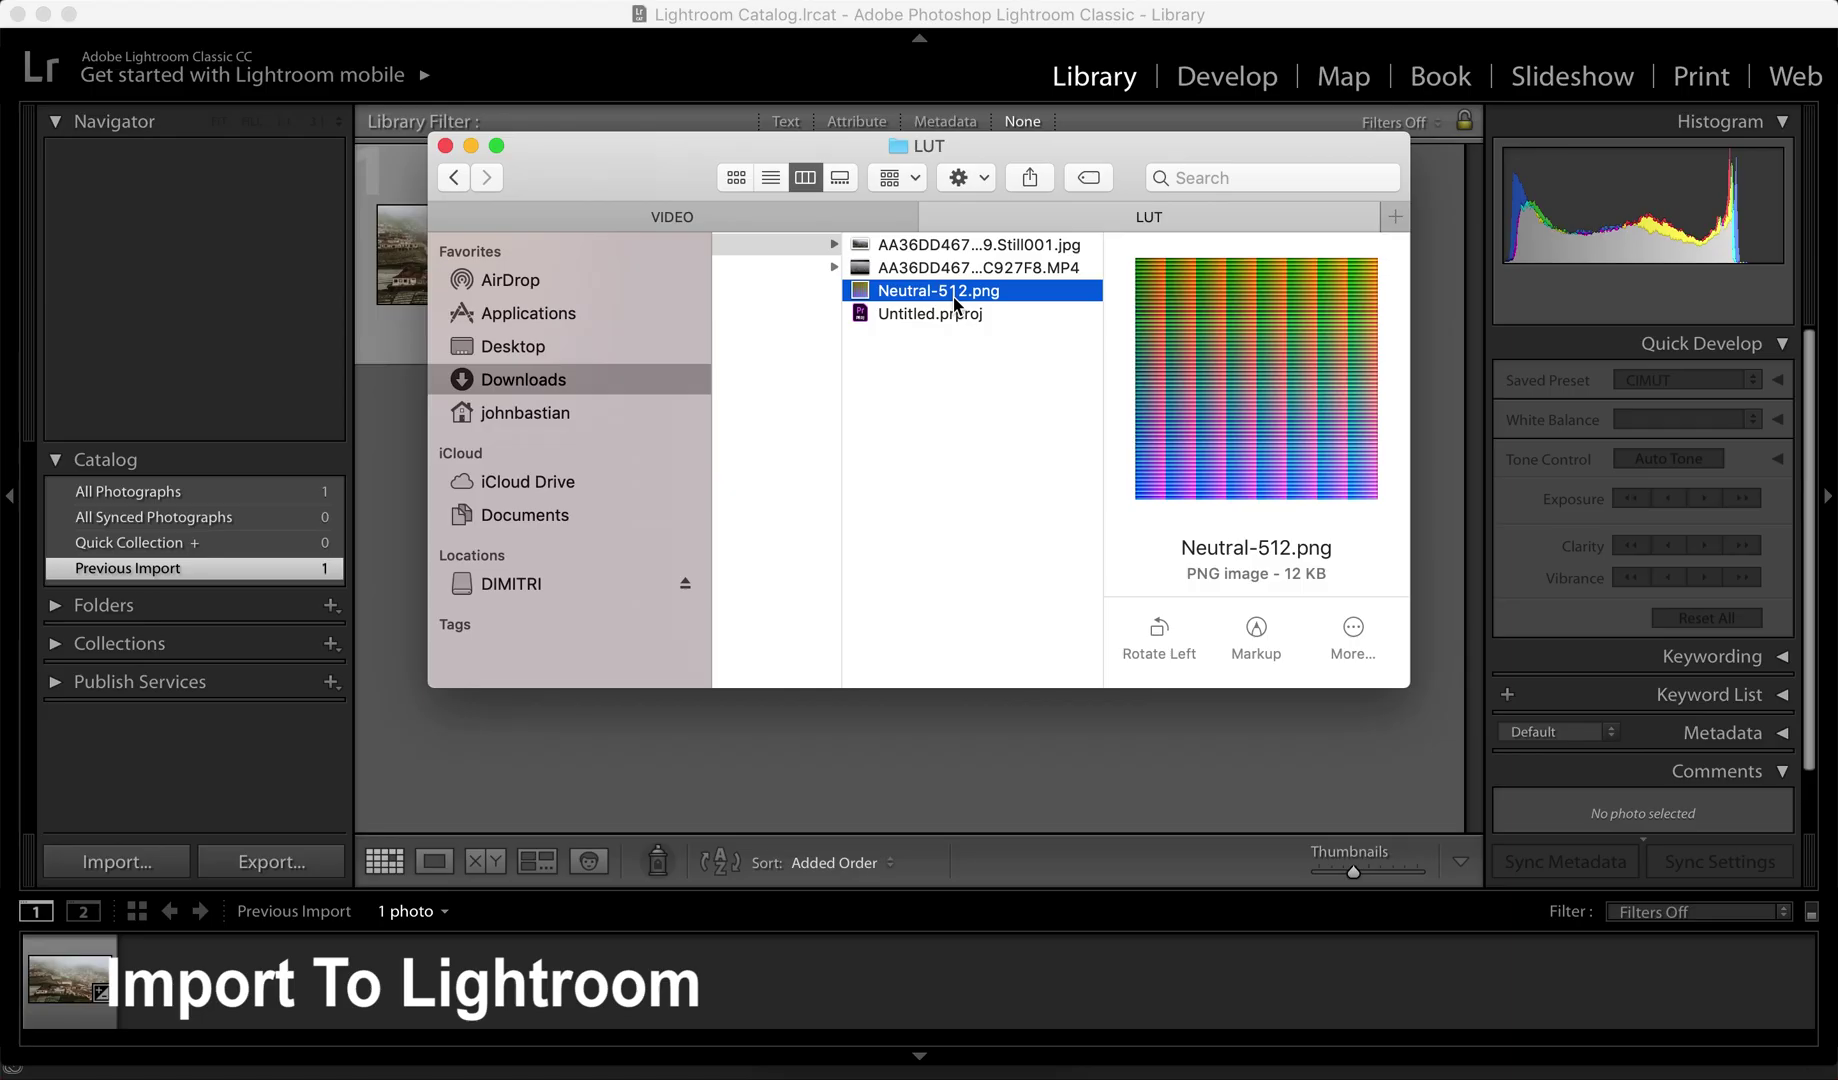
left_click_drag(958, 305, 807, 746)
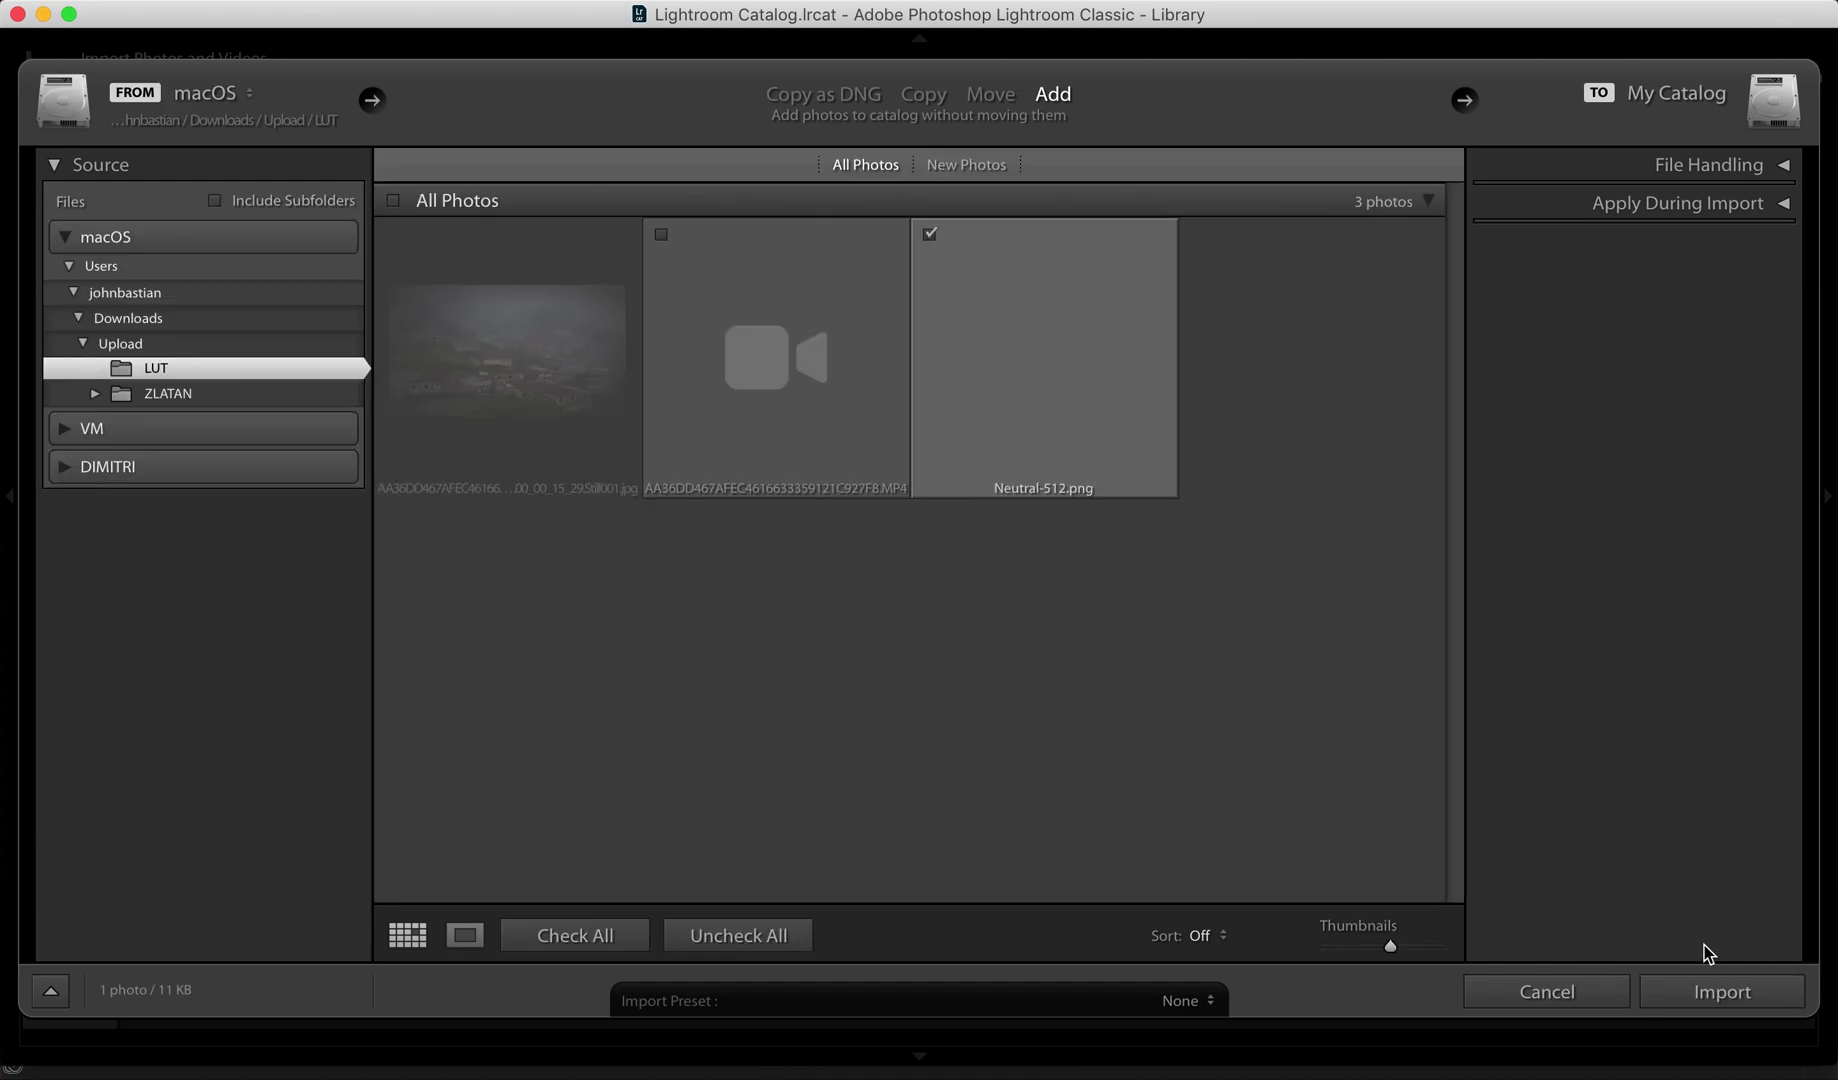
left_click(1722, 993)
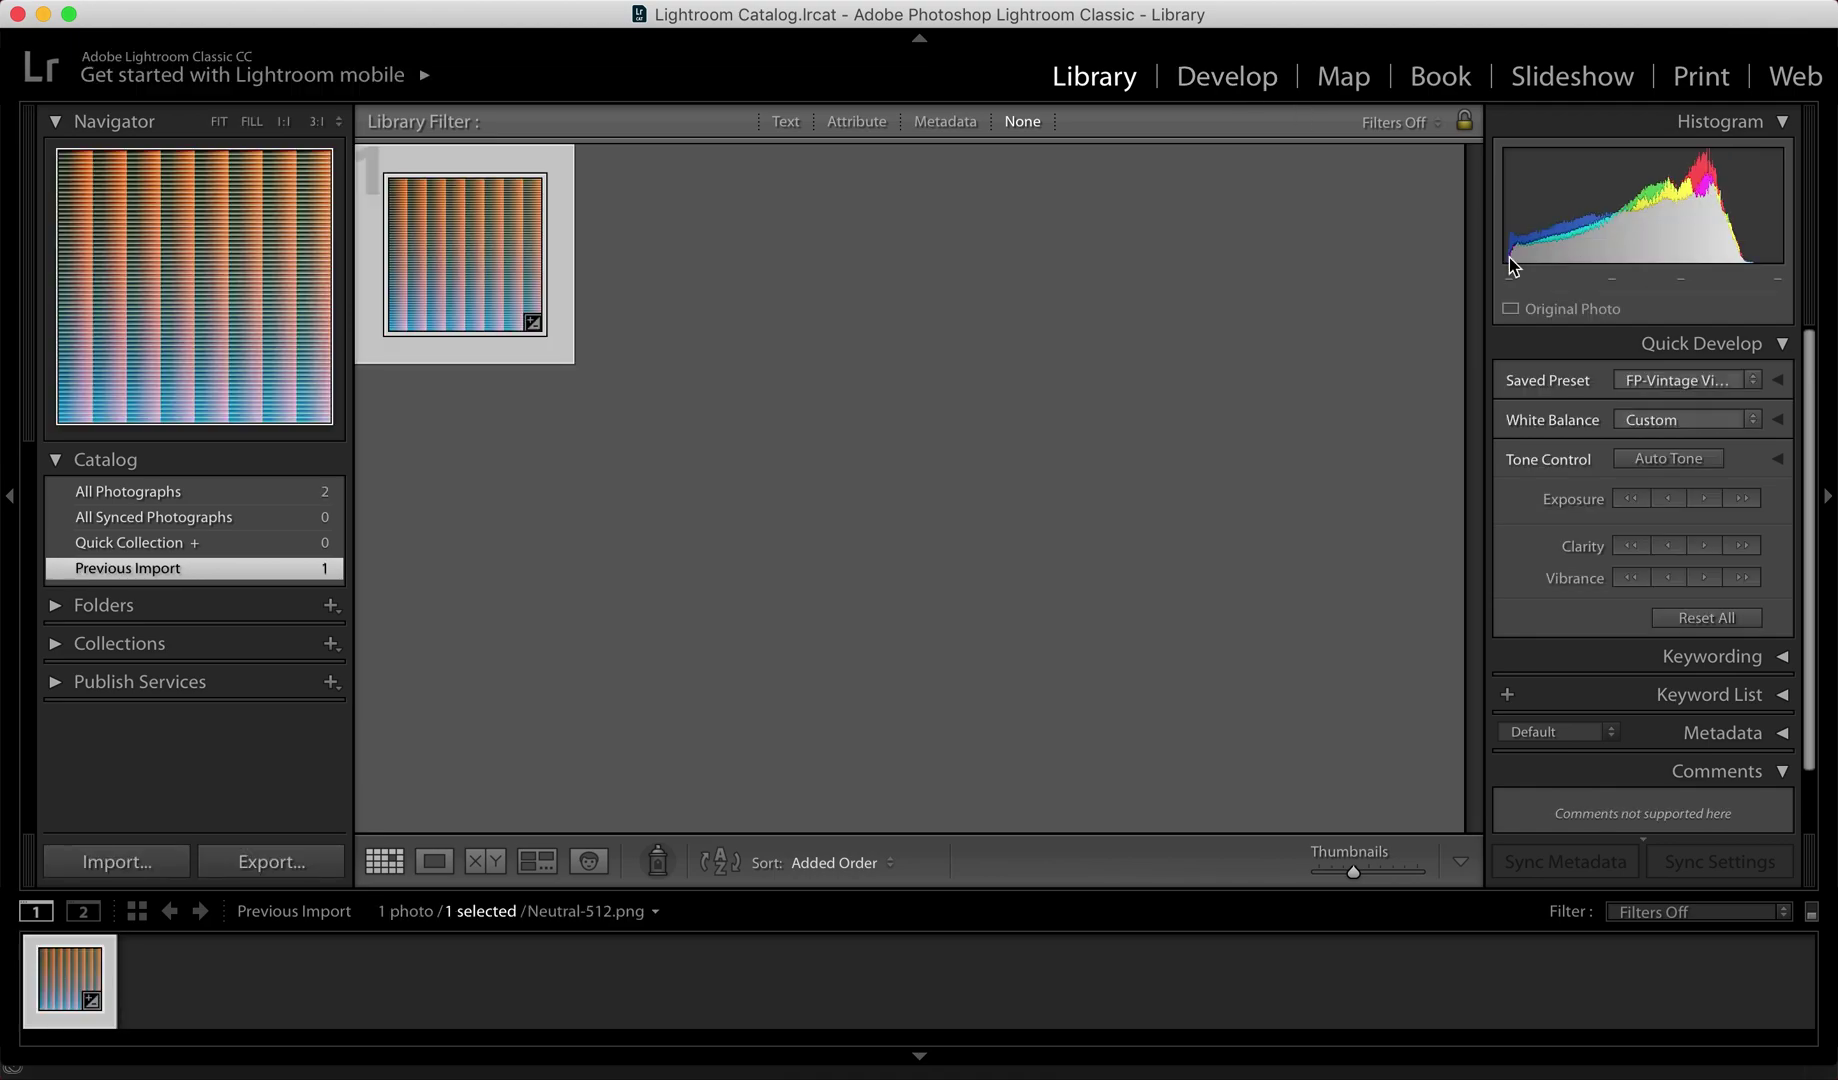
Reset Neutral-512.png to Default Settings and paste the copied develop settings onto it in Develop
left_click(1690, 386)
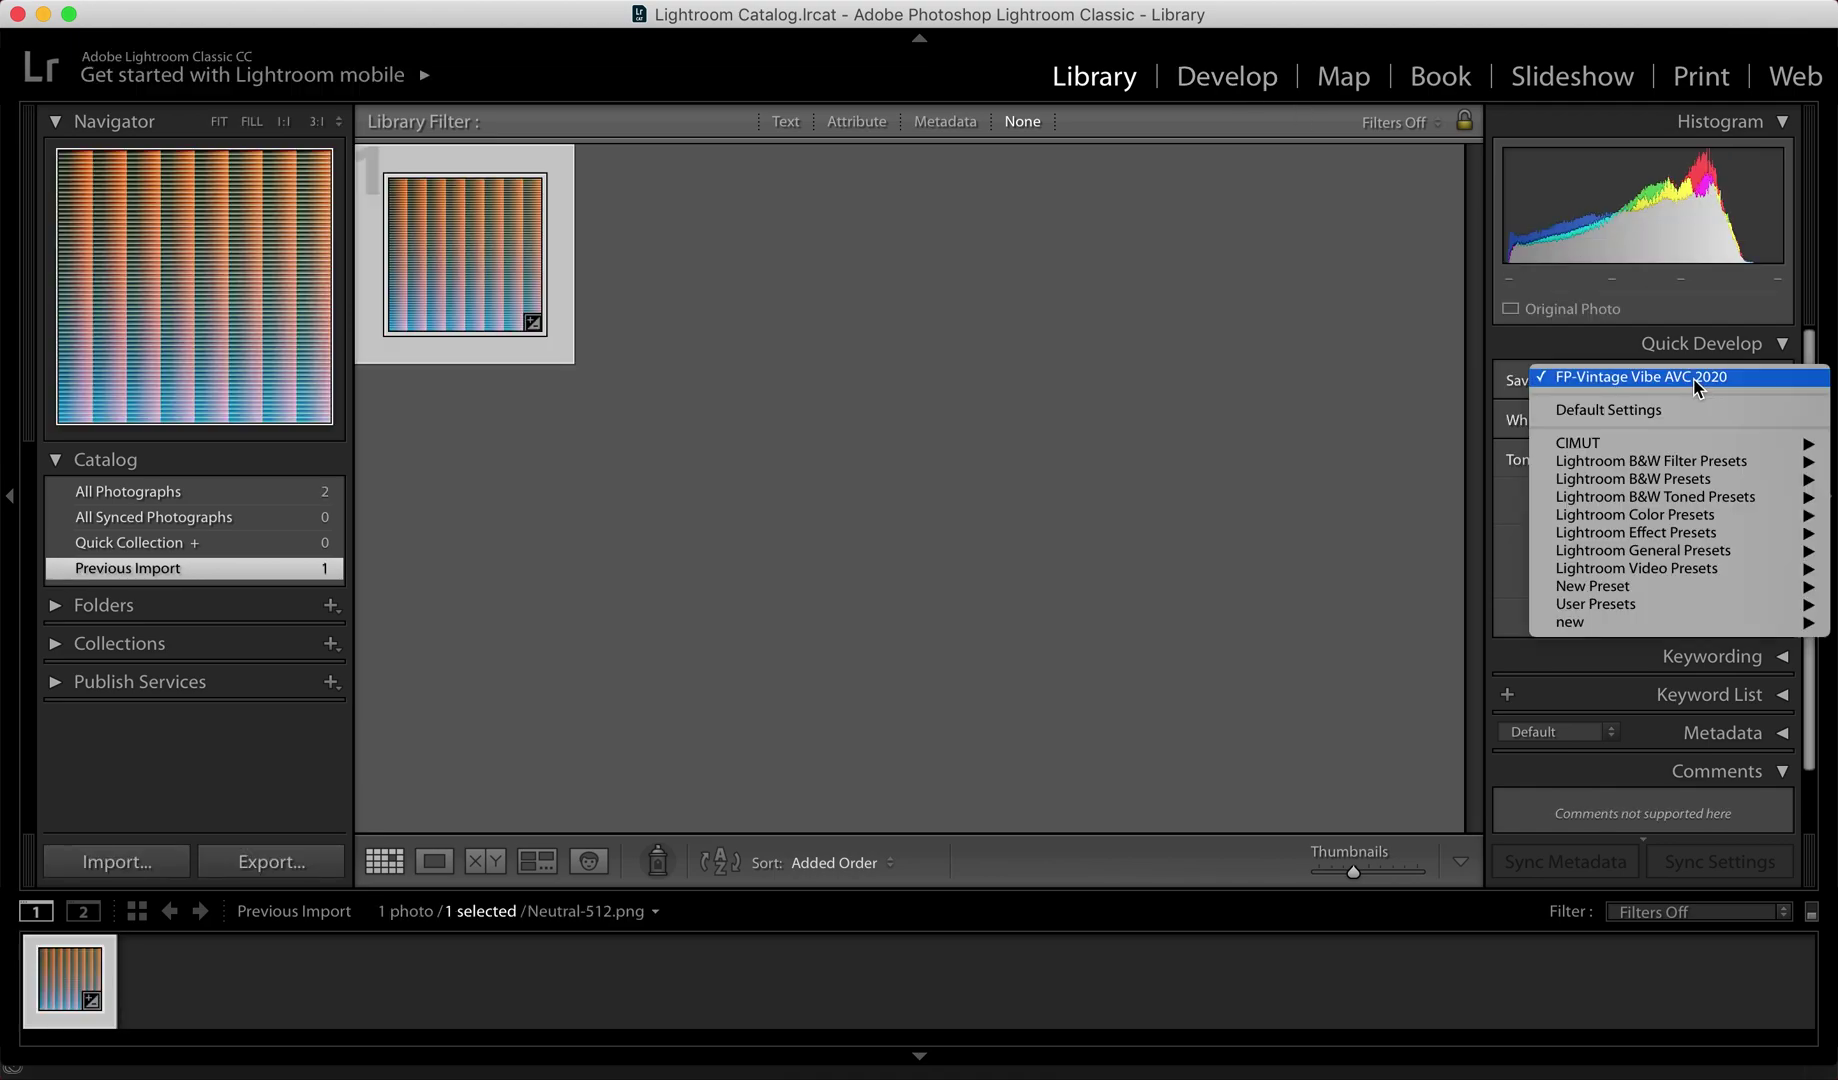
left_click(1610, 410)
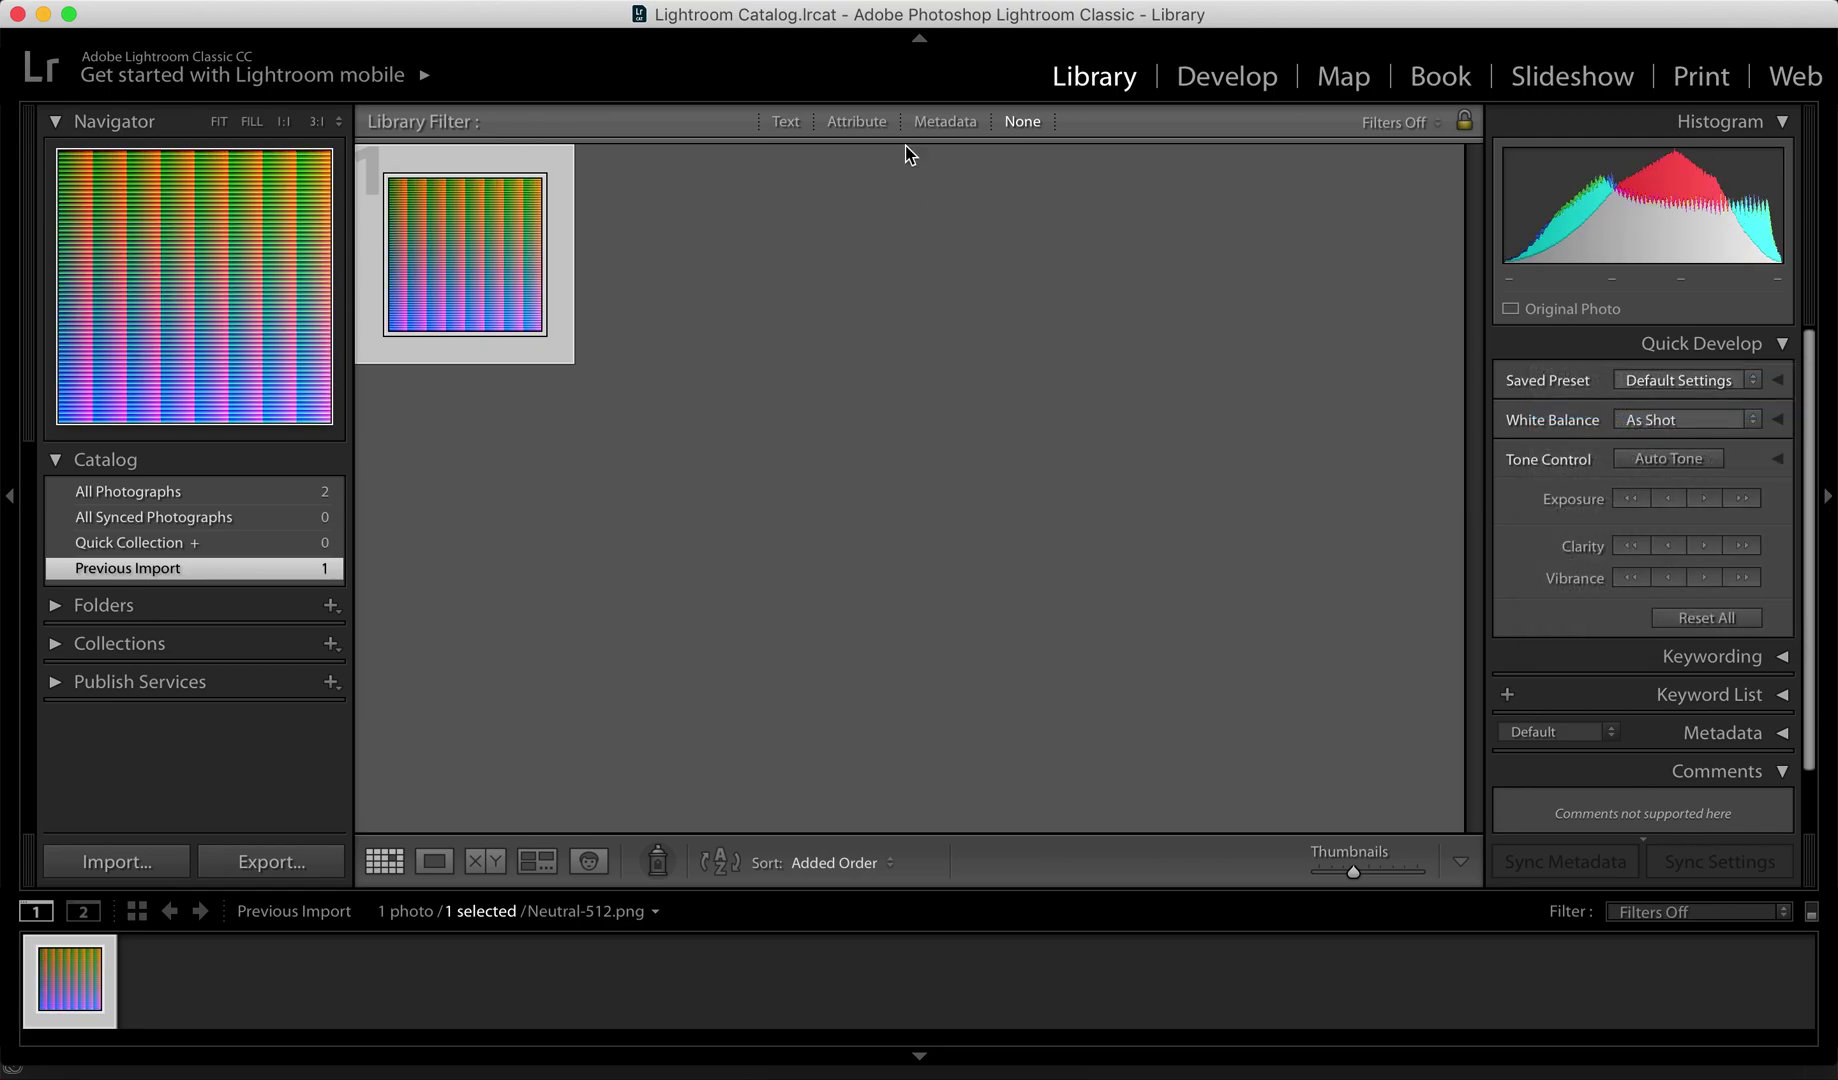
left_click(1193, 82)
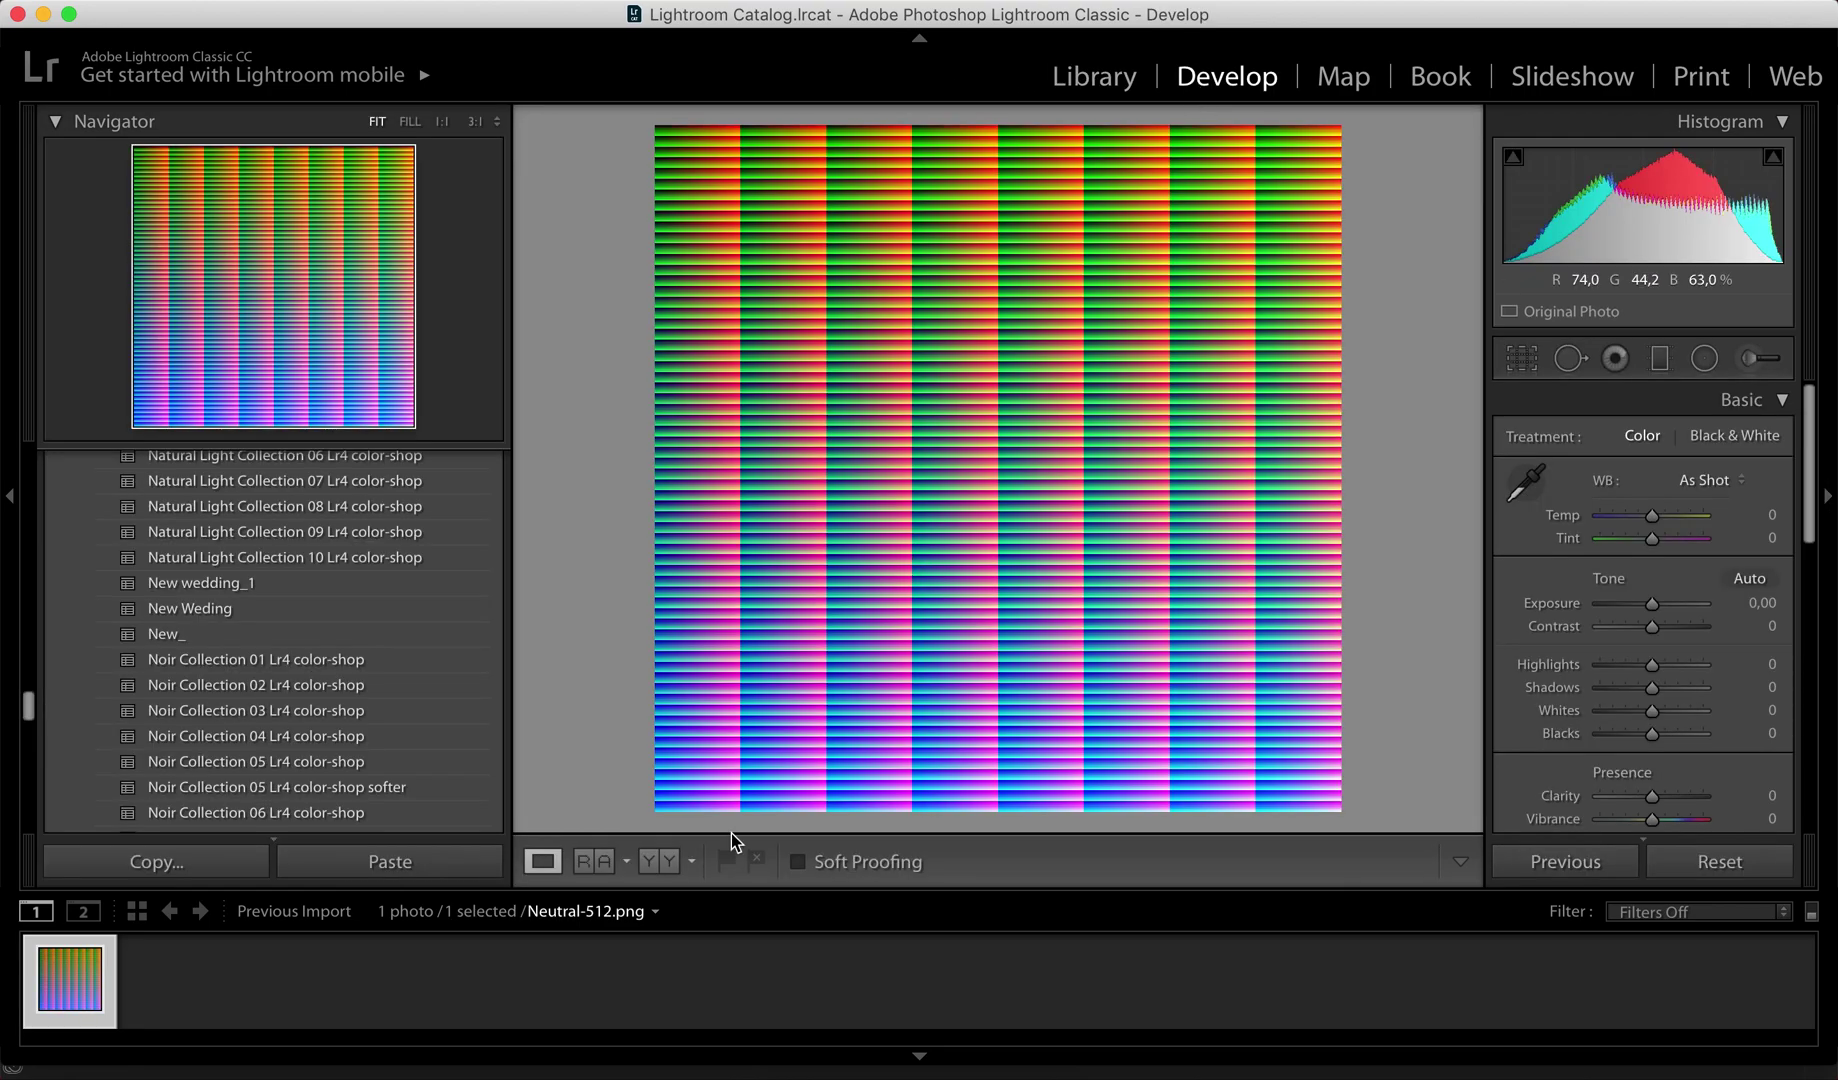
left_click(413, 862)
left_click(421, 864)
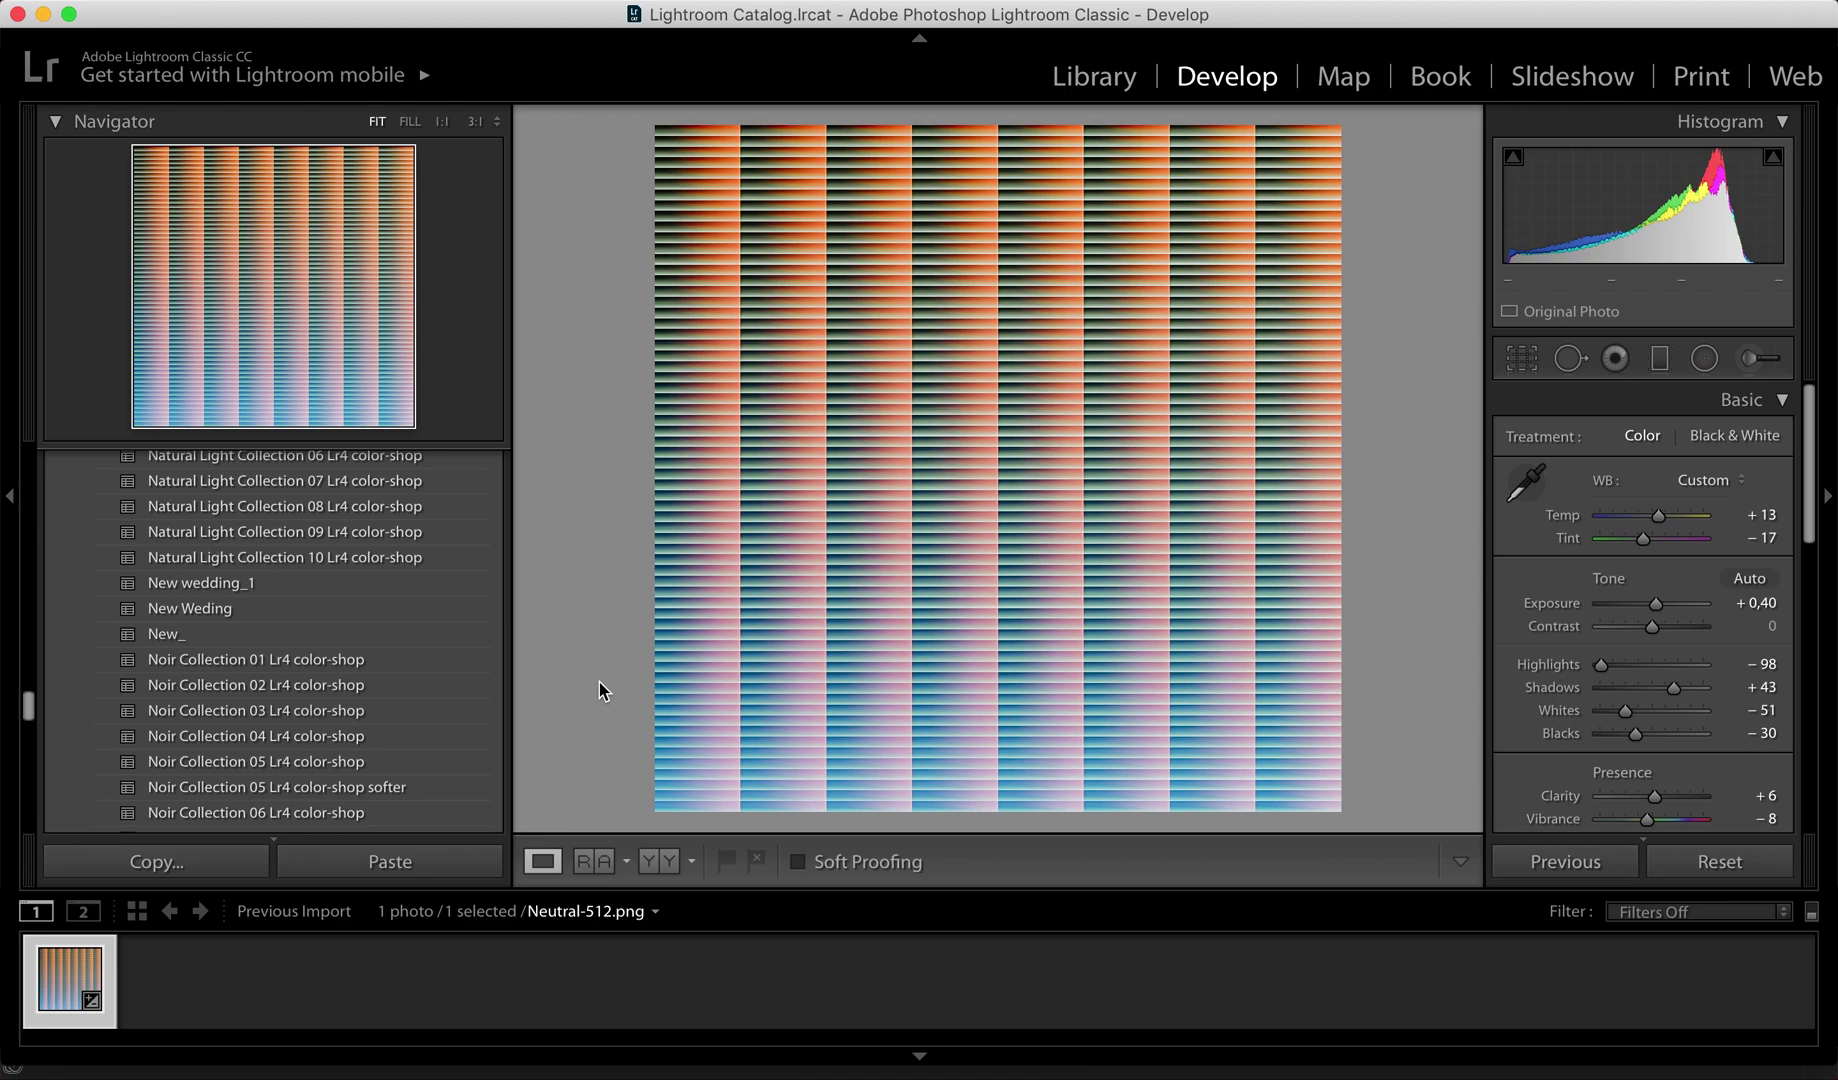
Export the graded Neutral-512 image to the Downloads/Upload/LUT folder
left_click(197, 1)
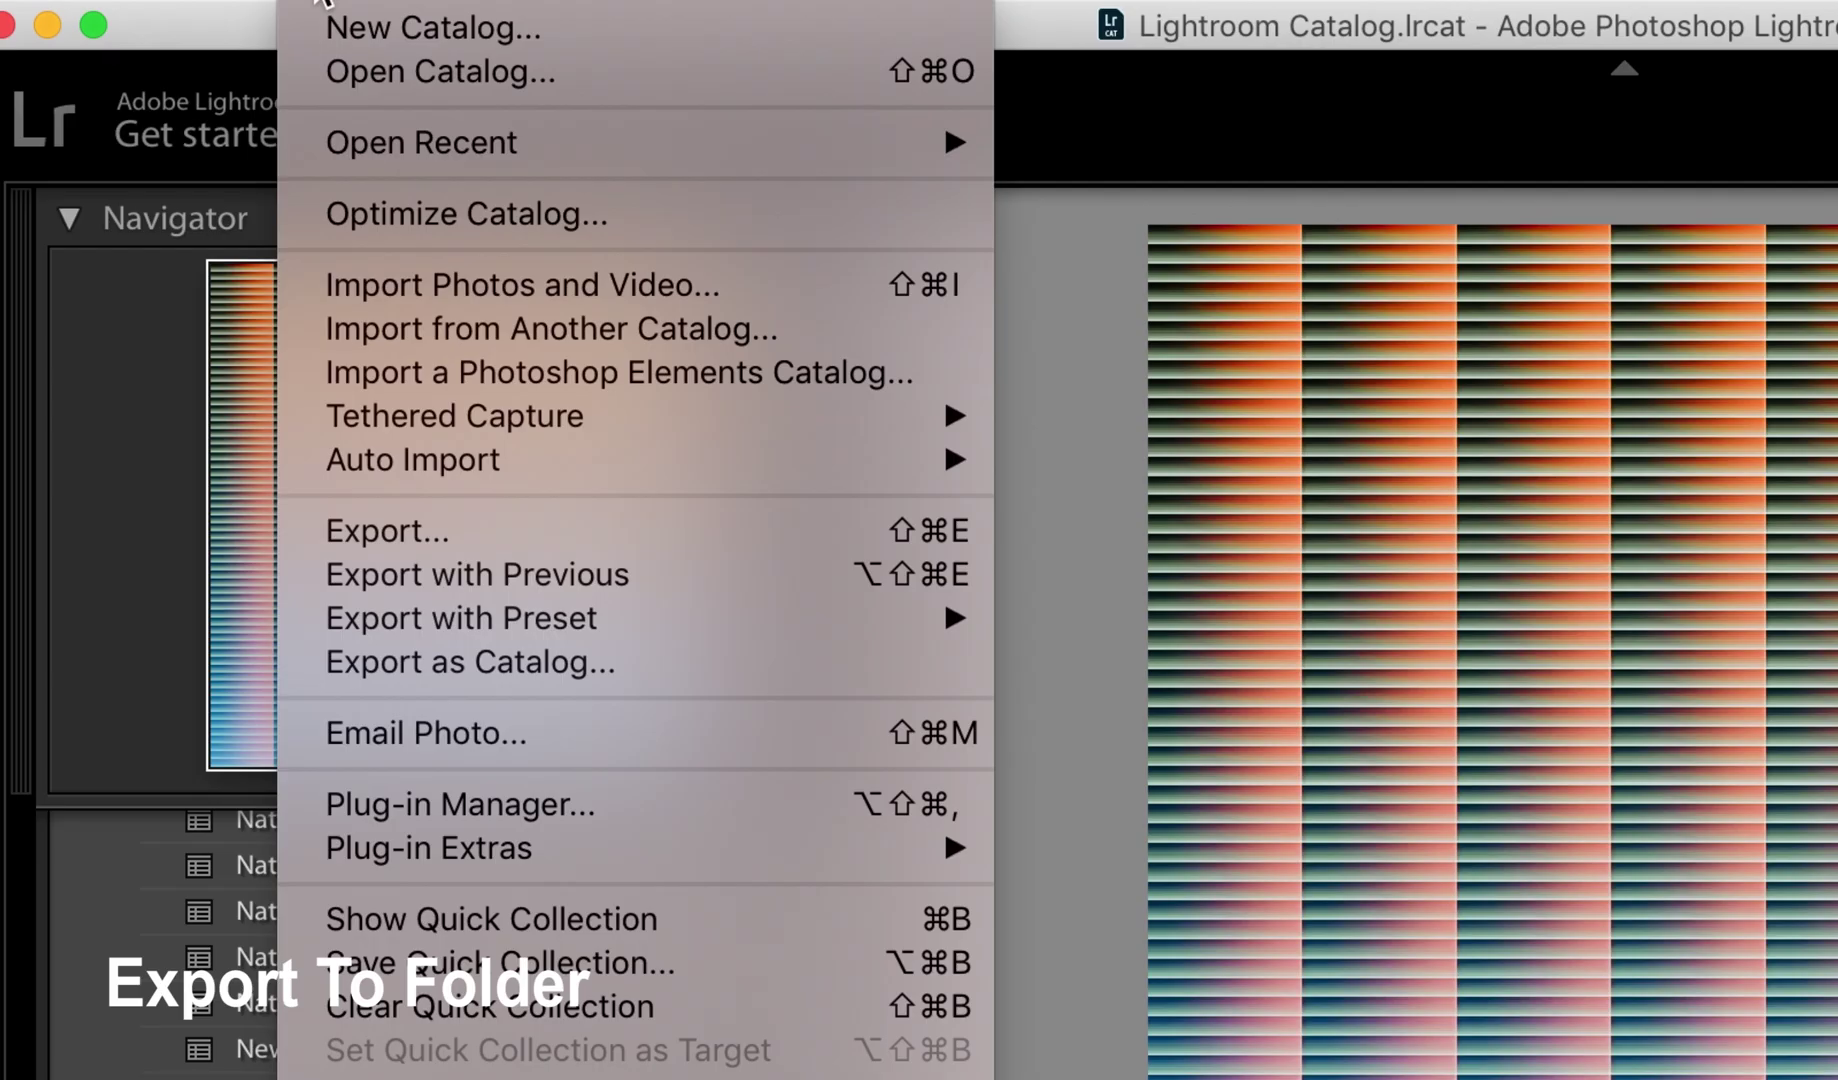
left_click(496, 536)
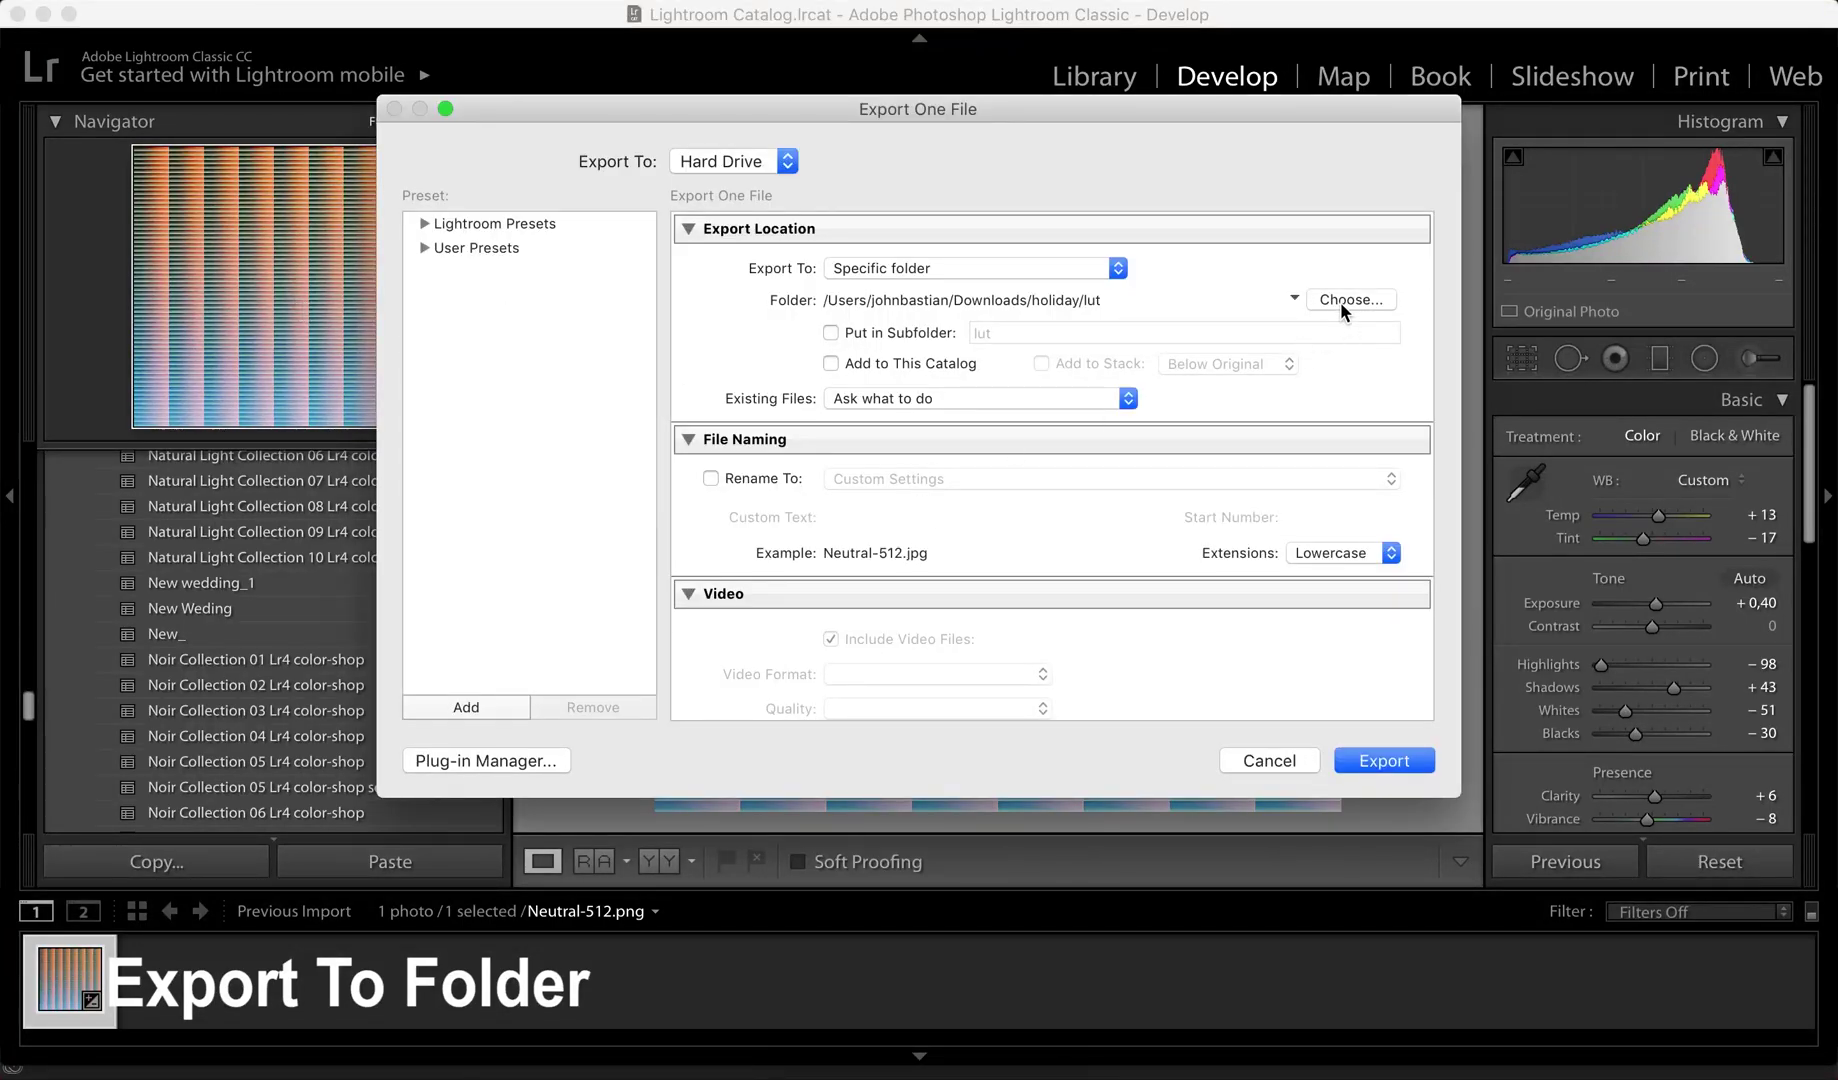
left_click(1340, 302)
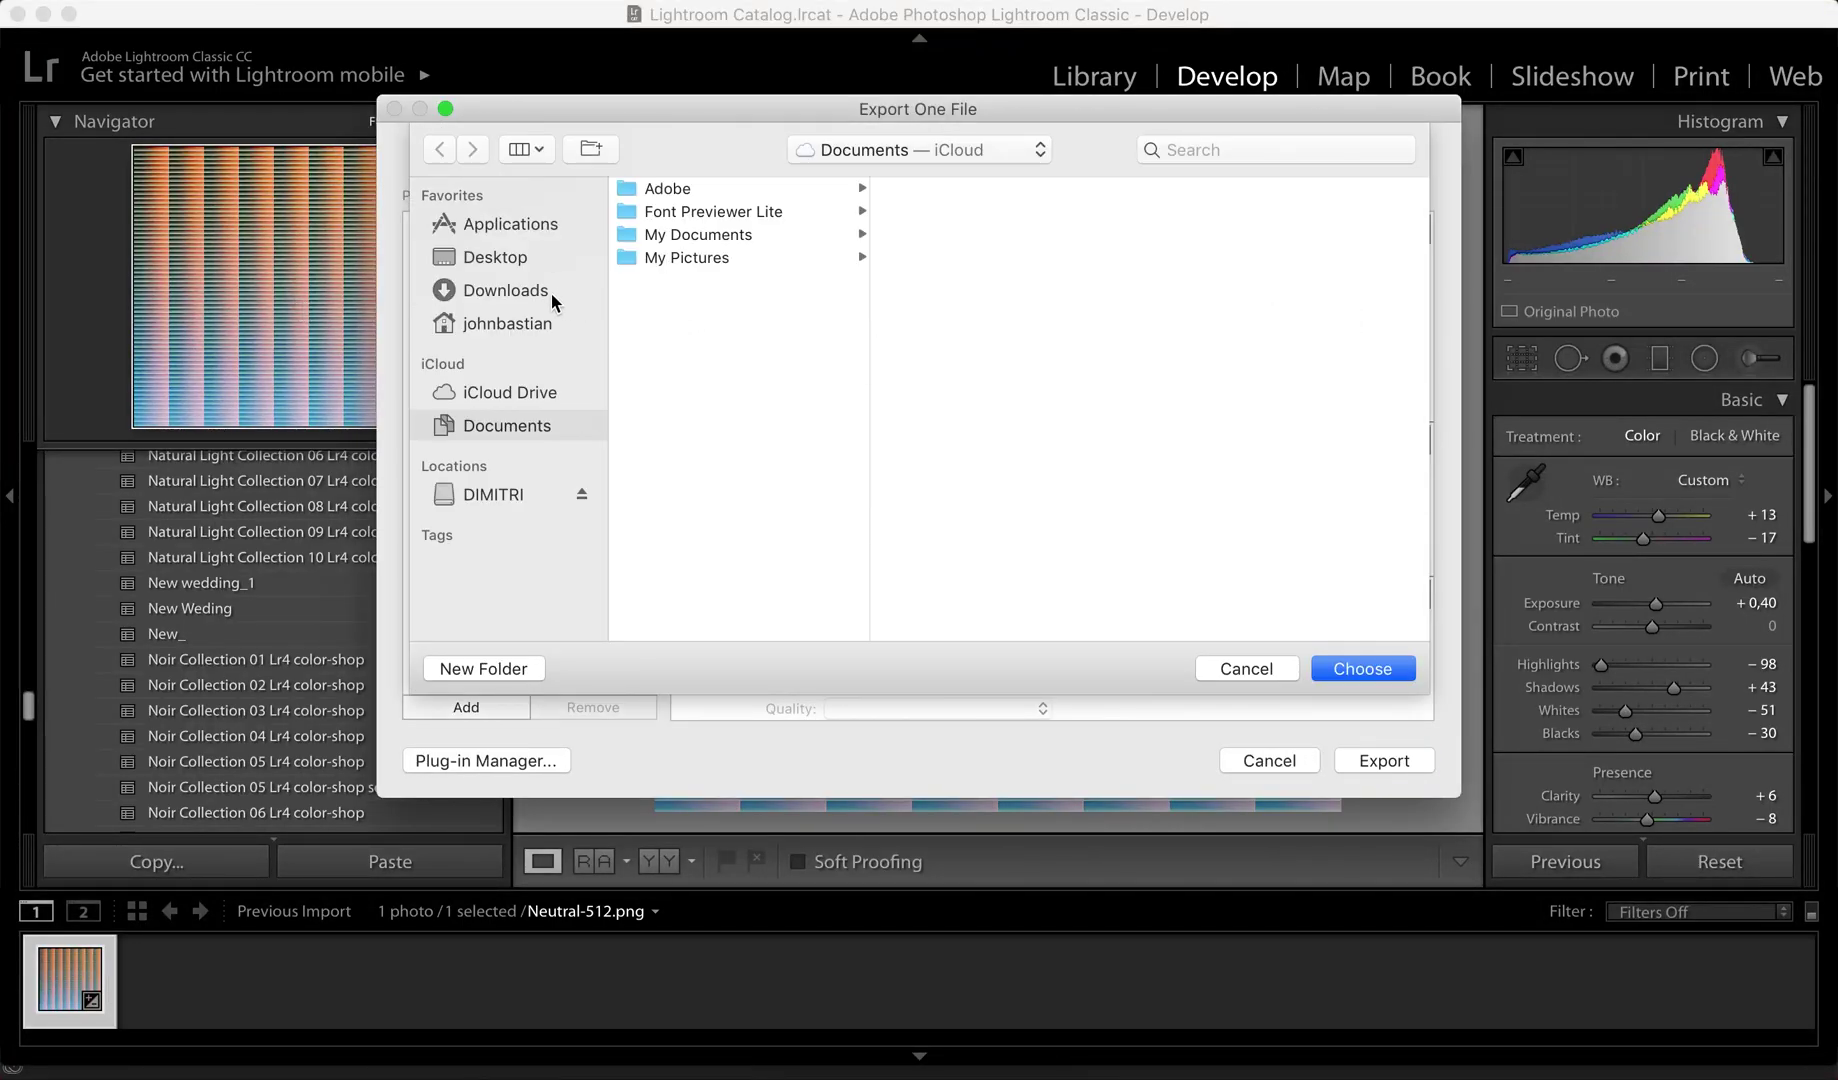
left_click(551, 293)
left_click(700, 372)
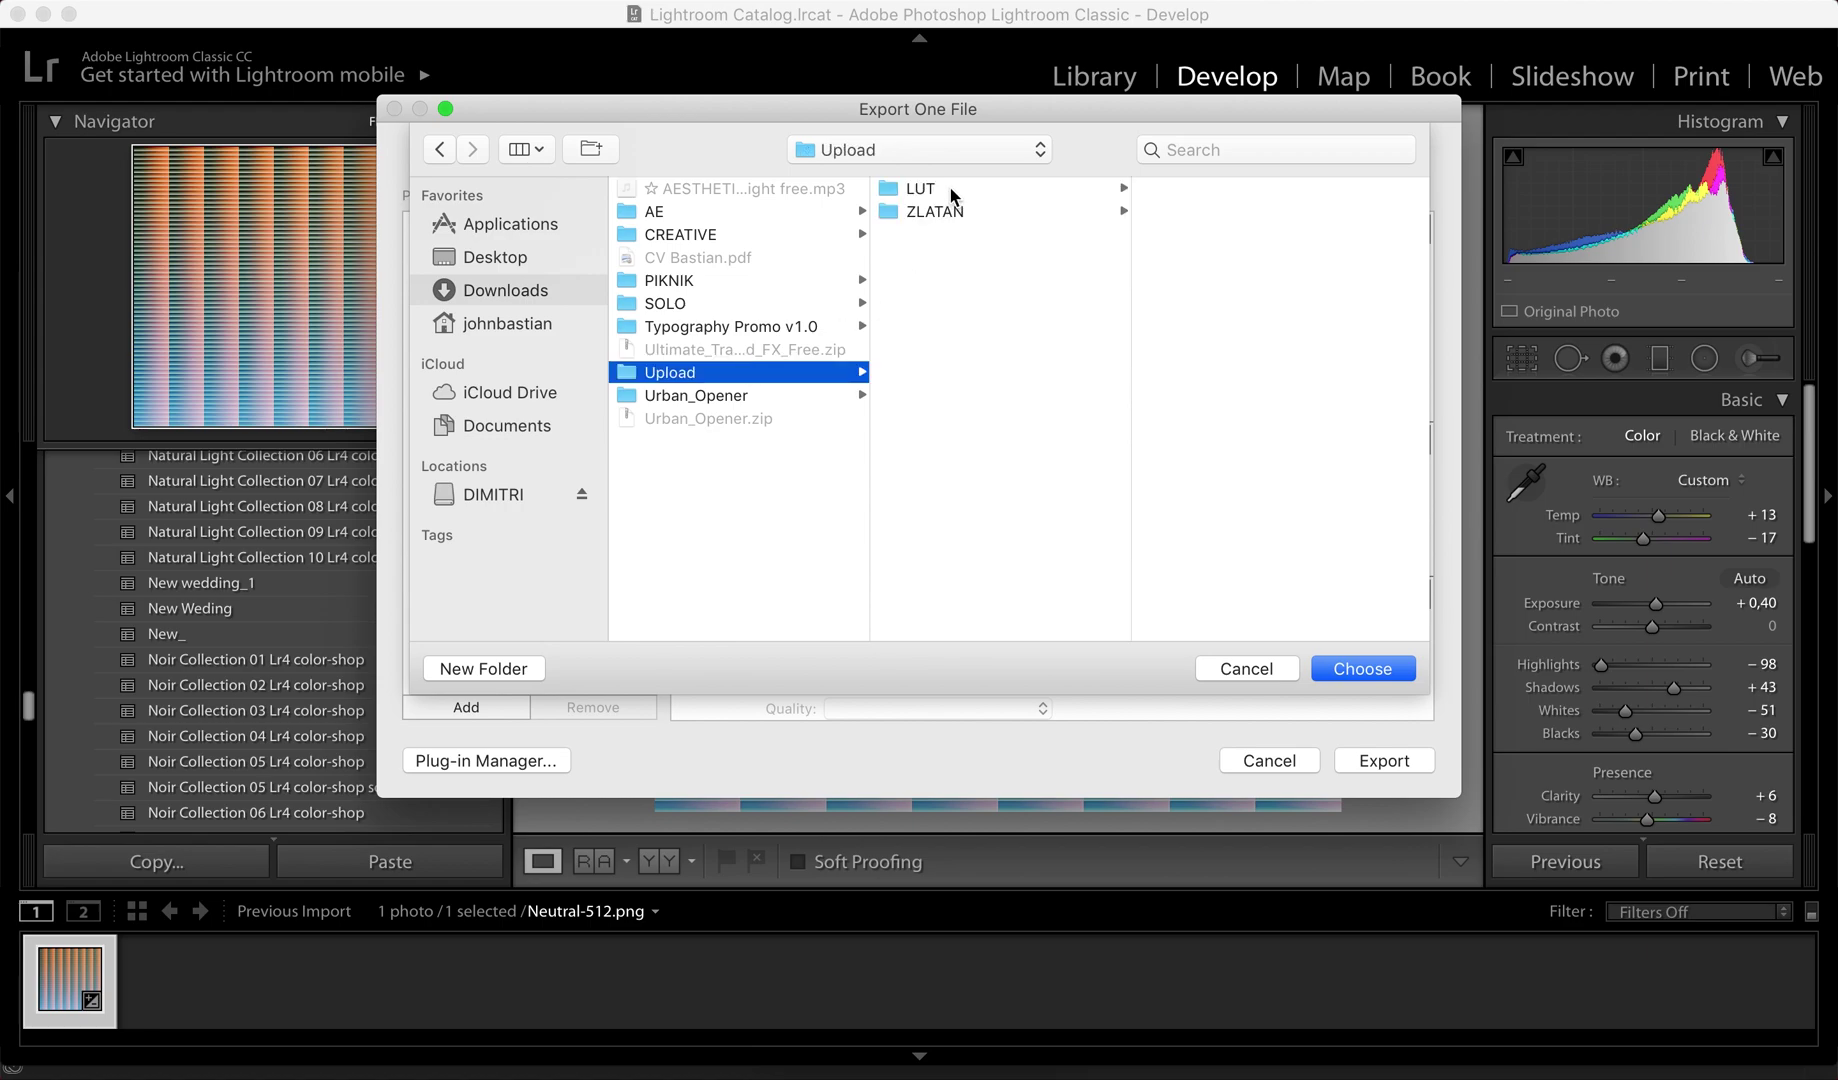
left_click(952, 193)
left_click(1360, 672)
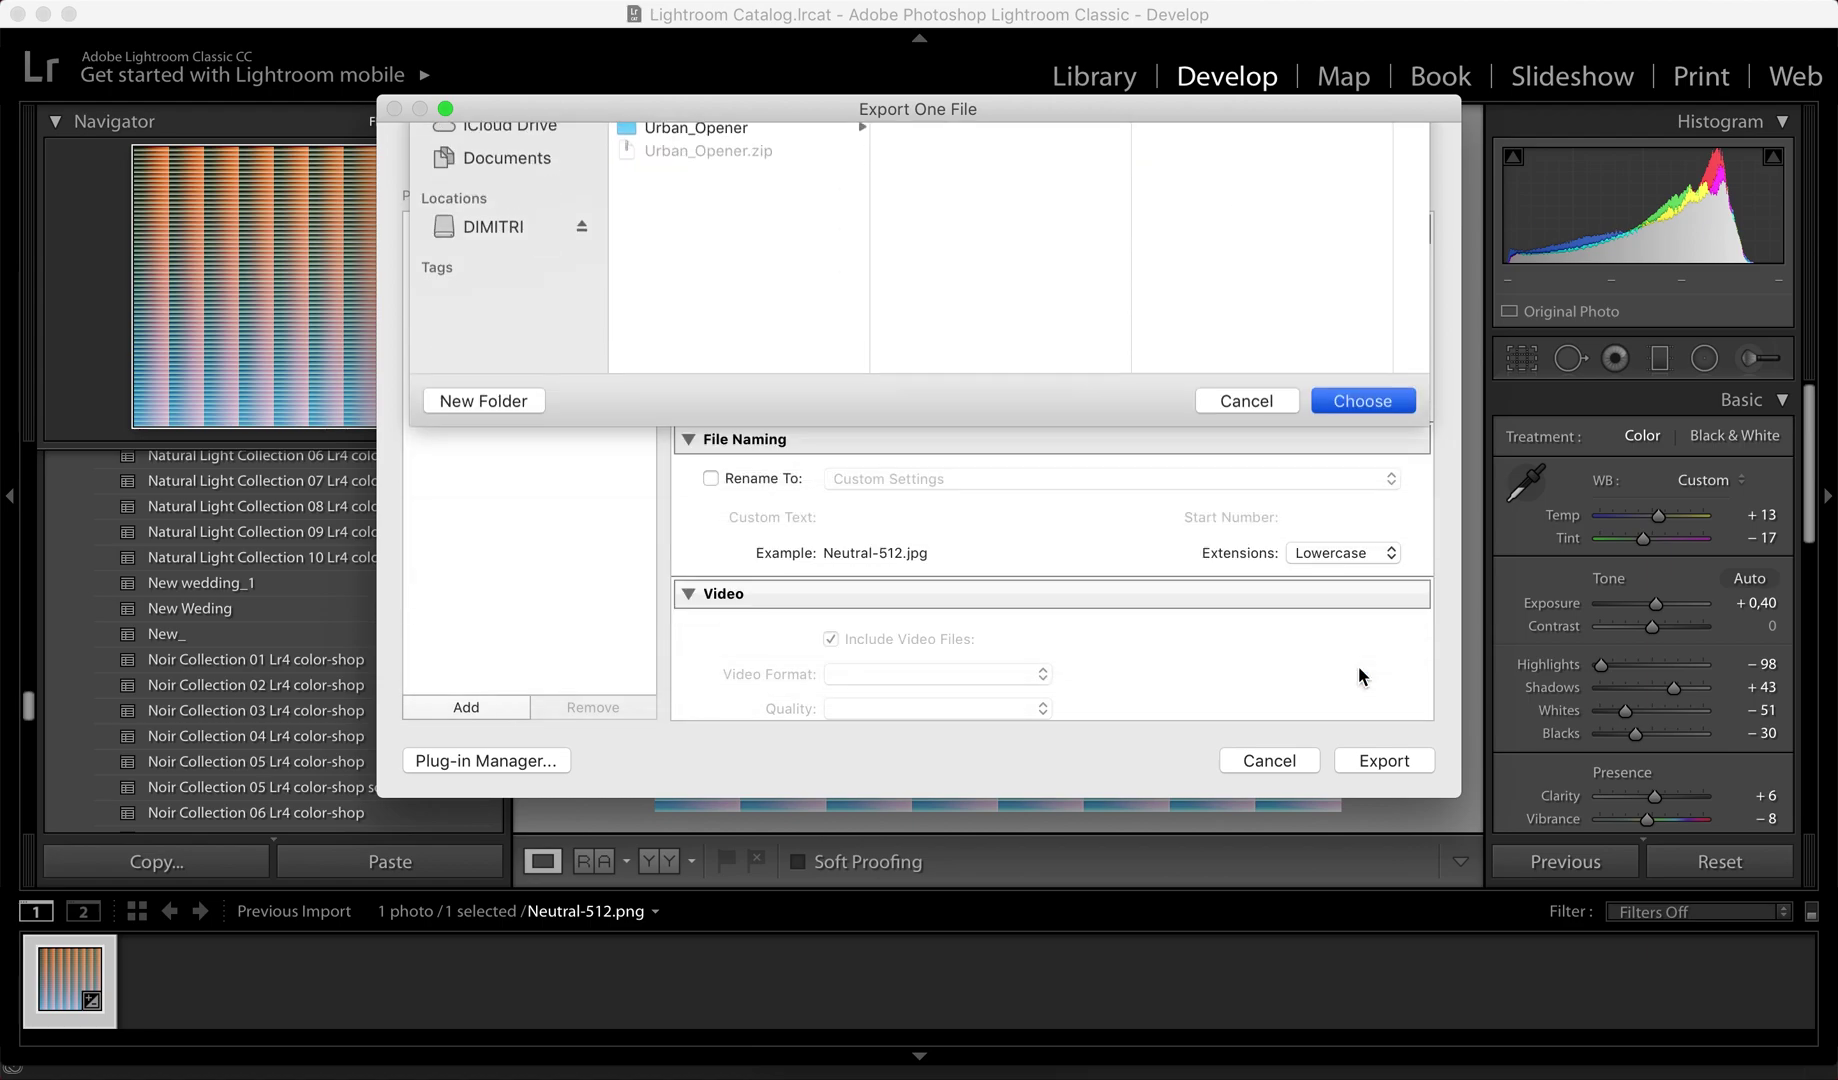
left_click(1386, 761)
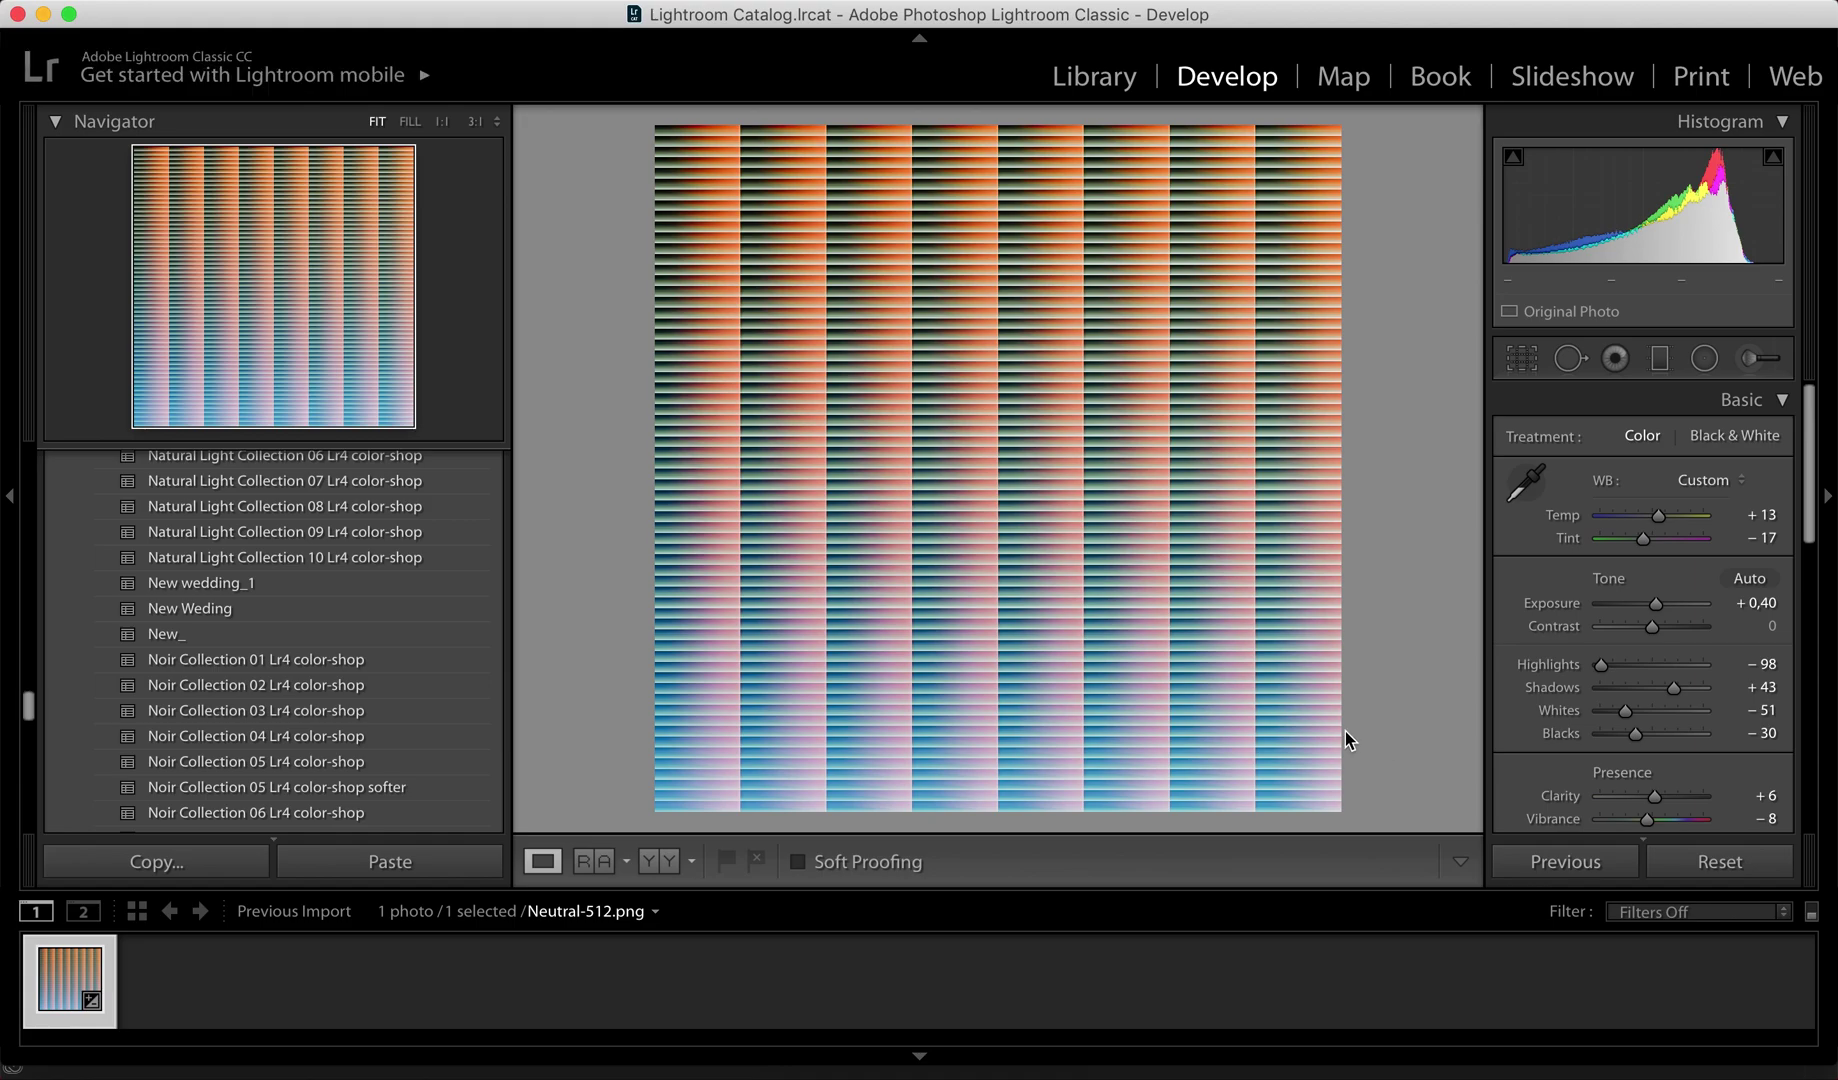
Switch to IWLTBAP LUT Generator, convert the graded Neutral-512.jpg from the LUT folder to a .CUBE file, and dismiss the generator window
key("ctrl+Up")
left_click(1532, 409)
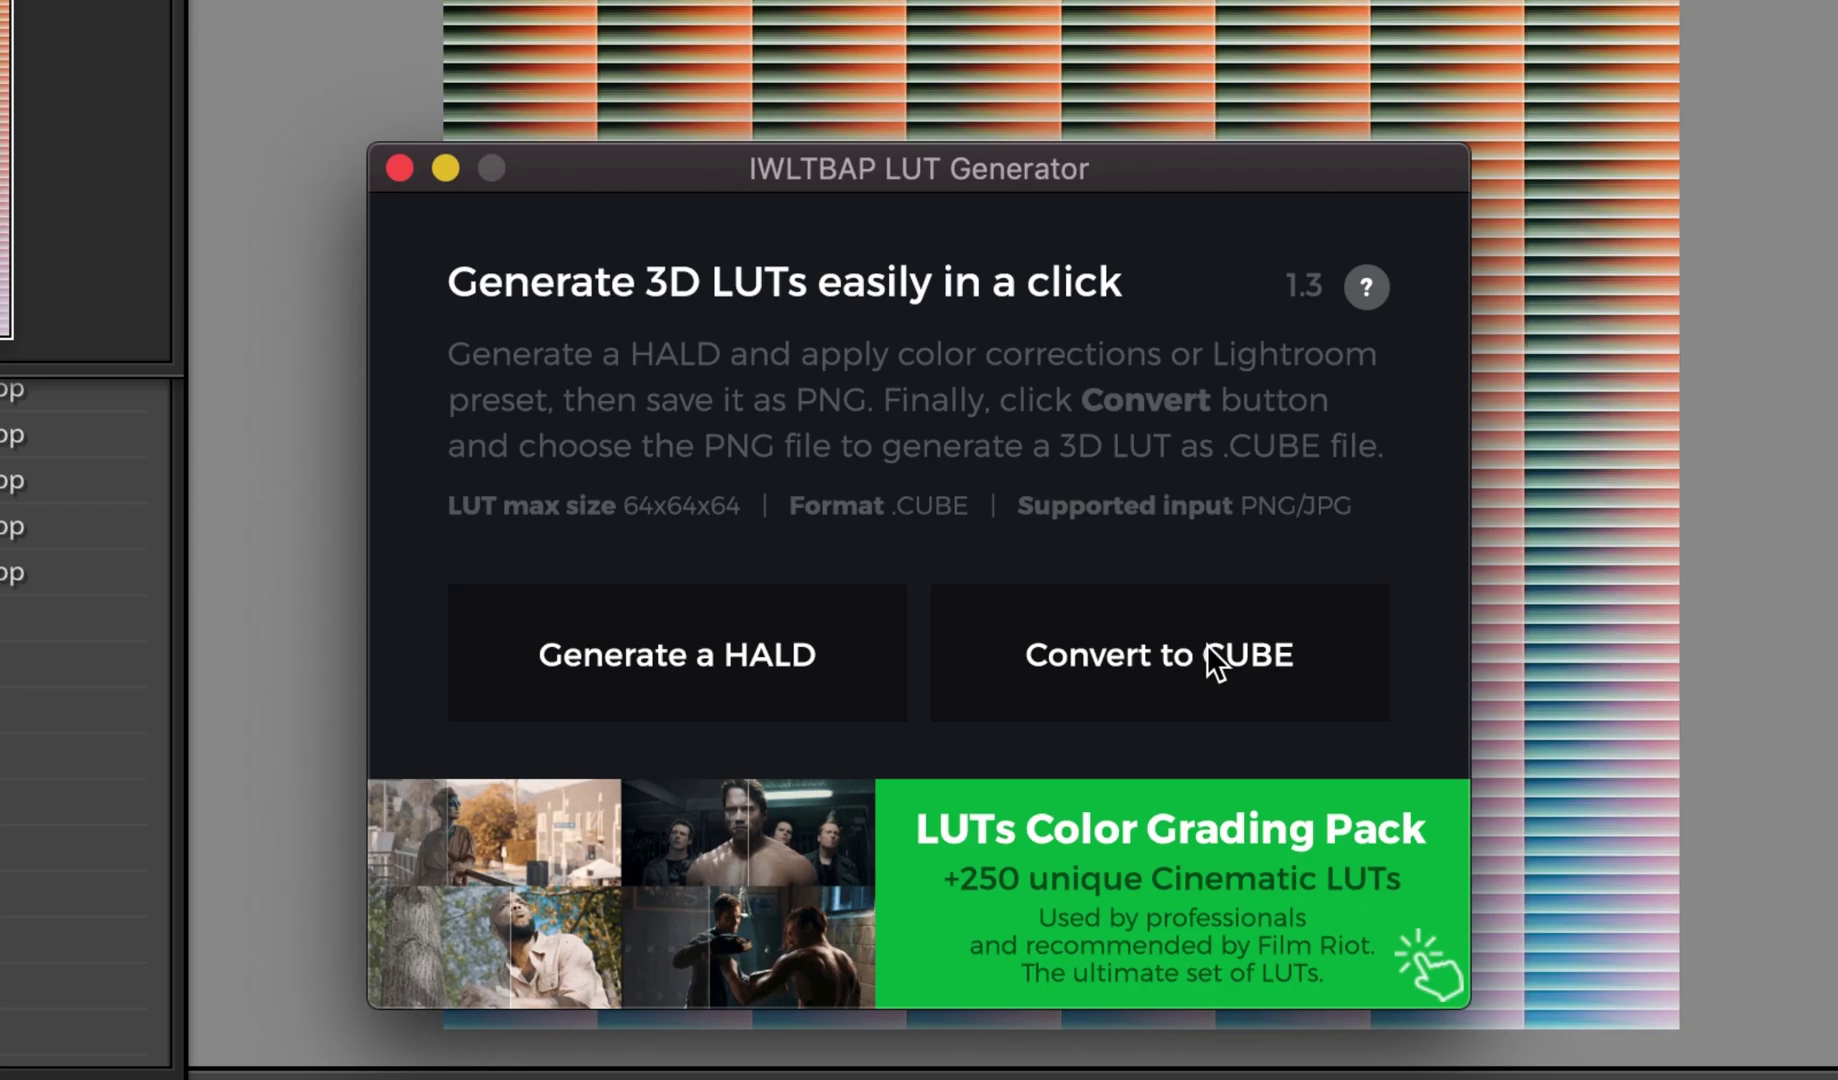
left_click(1083, 607)
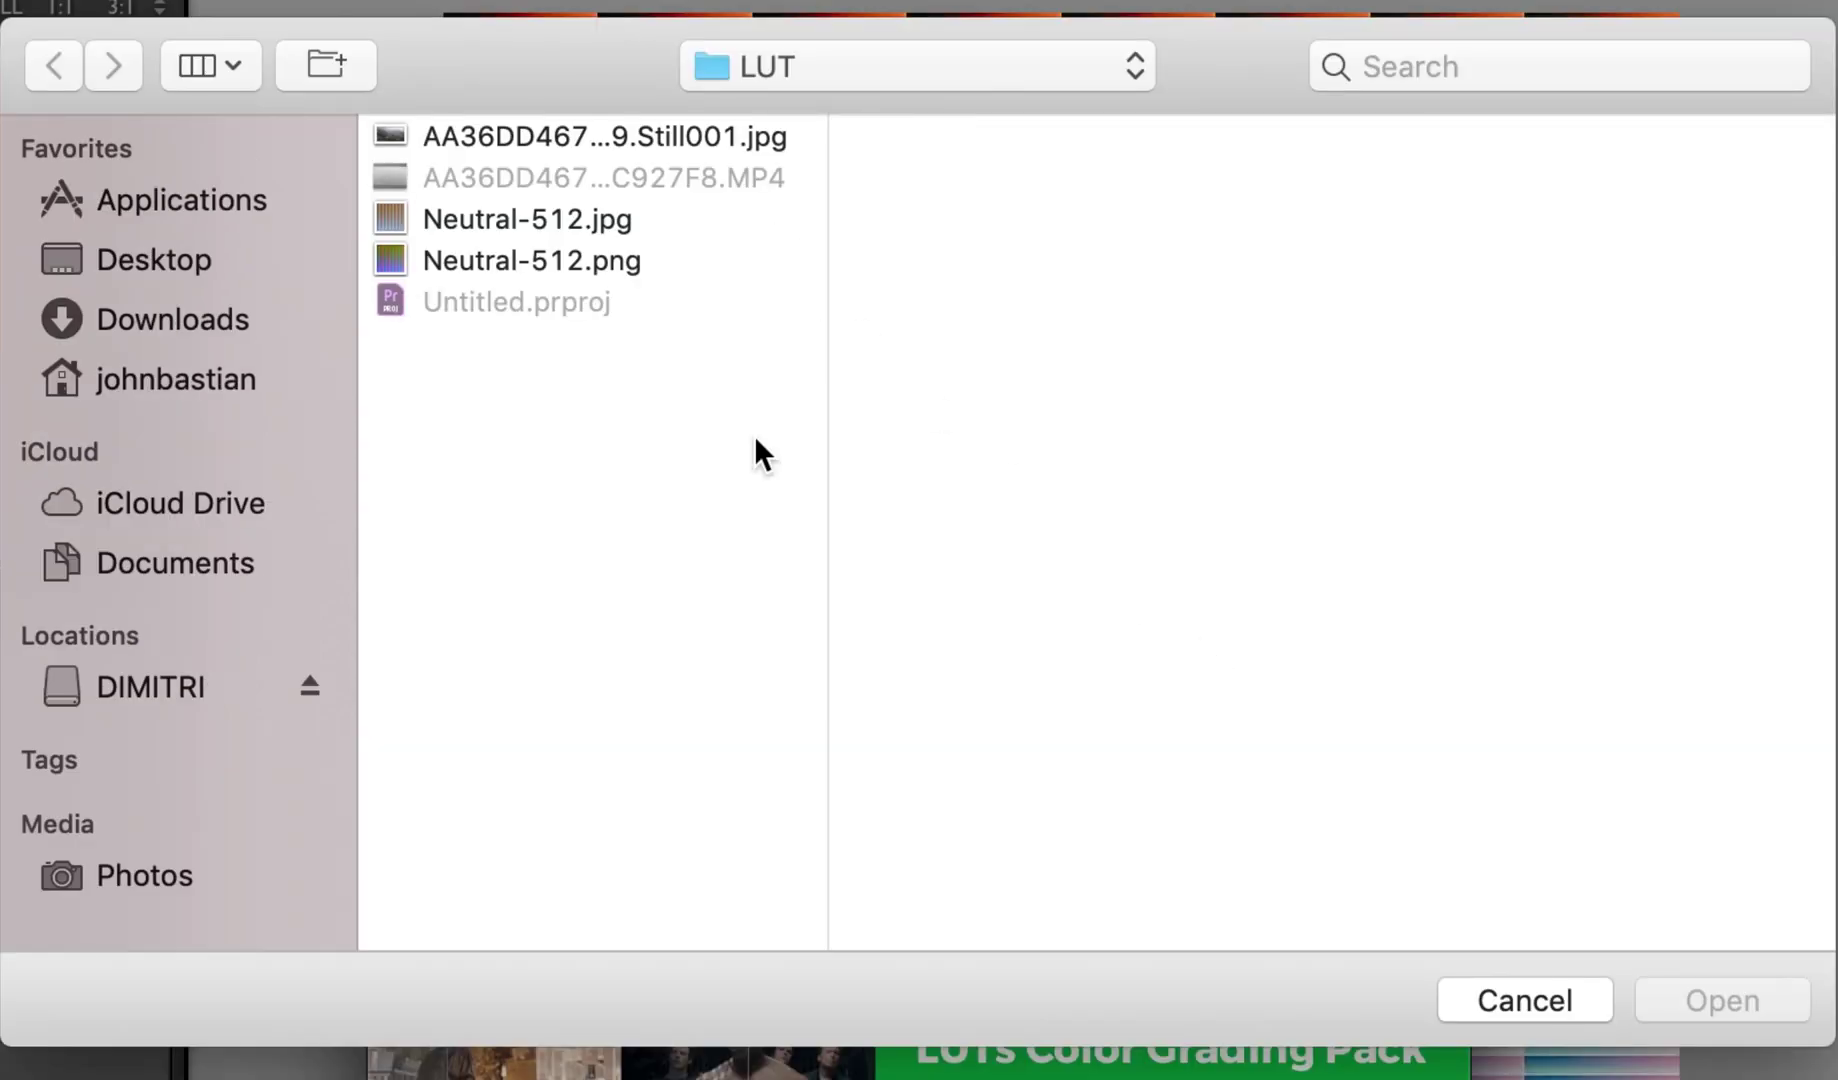
left_click(505, 223)
key("Down")
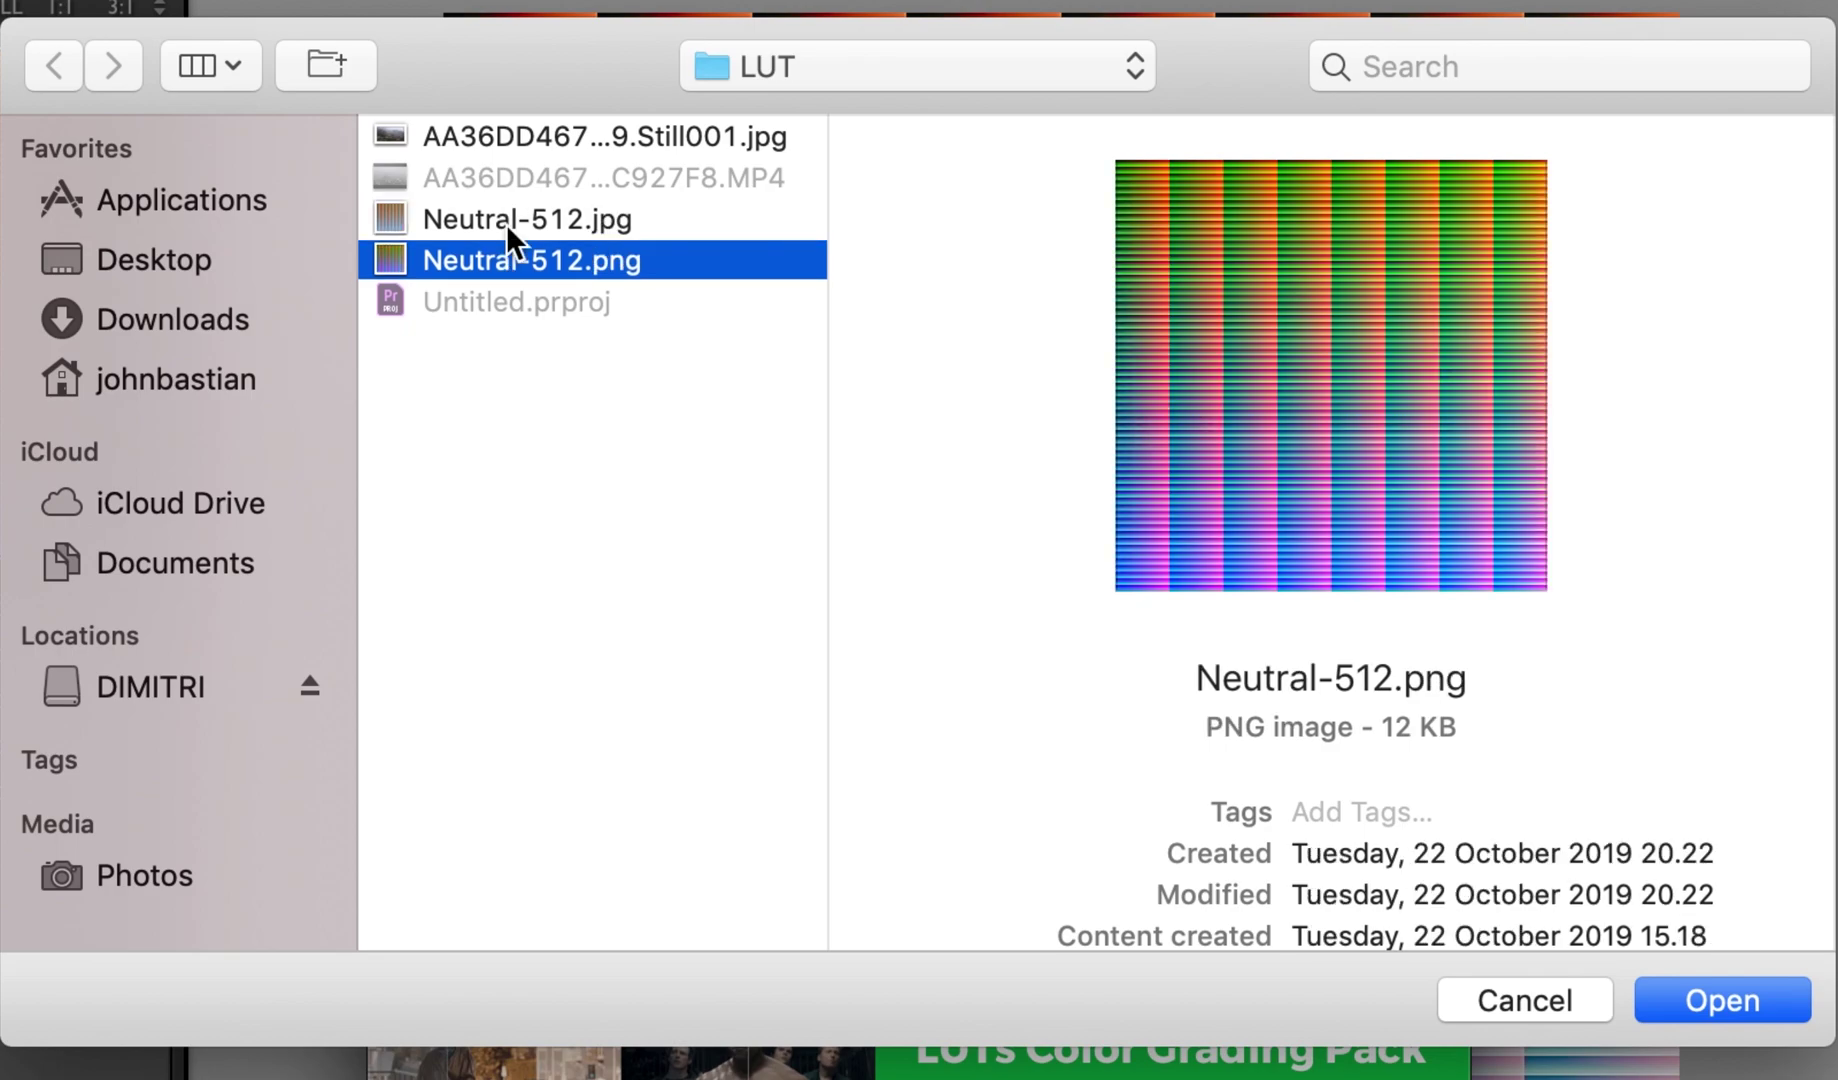
left_click(528, 220)
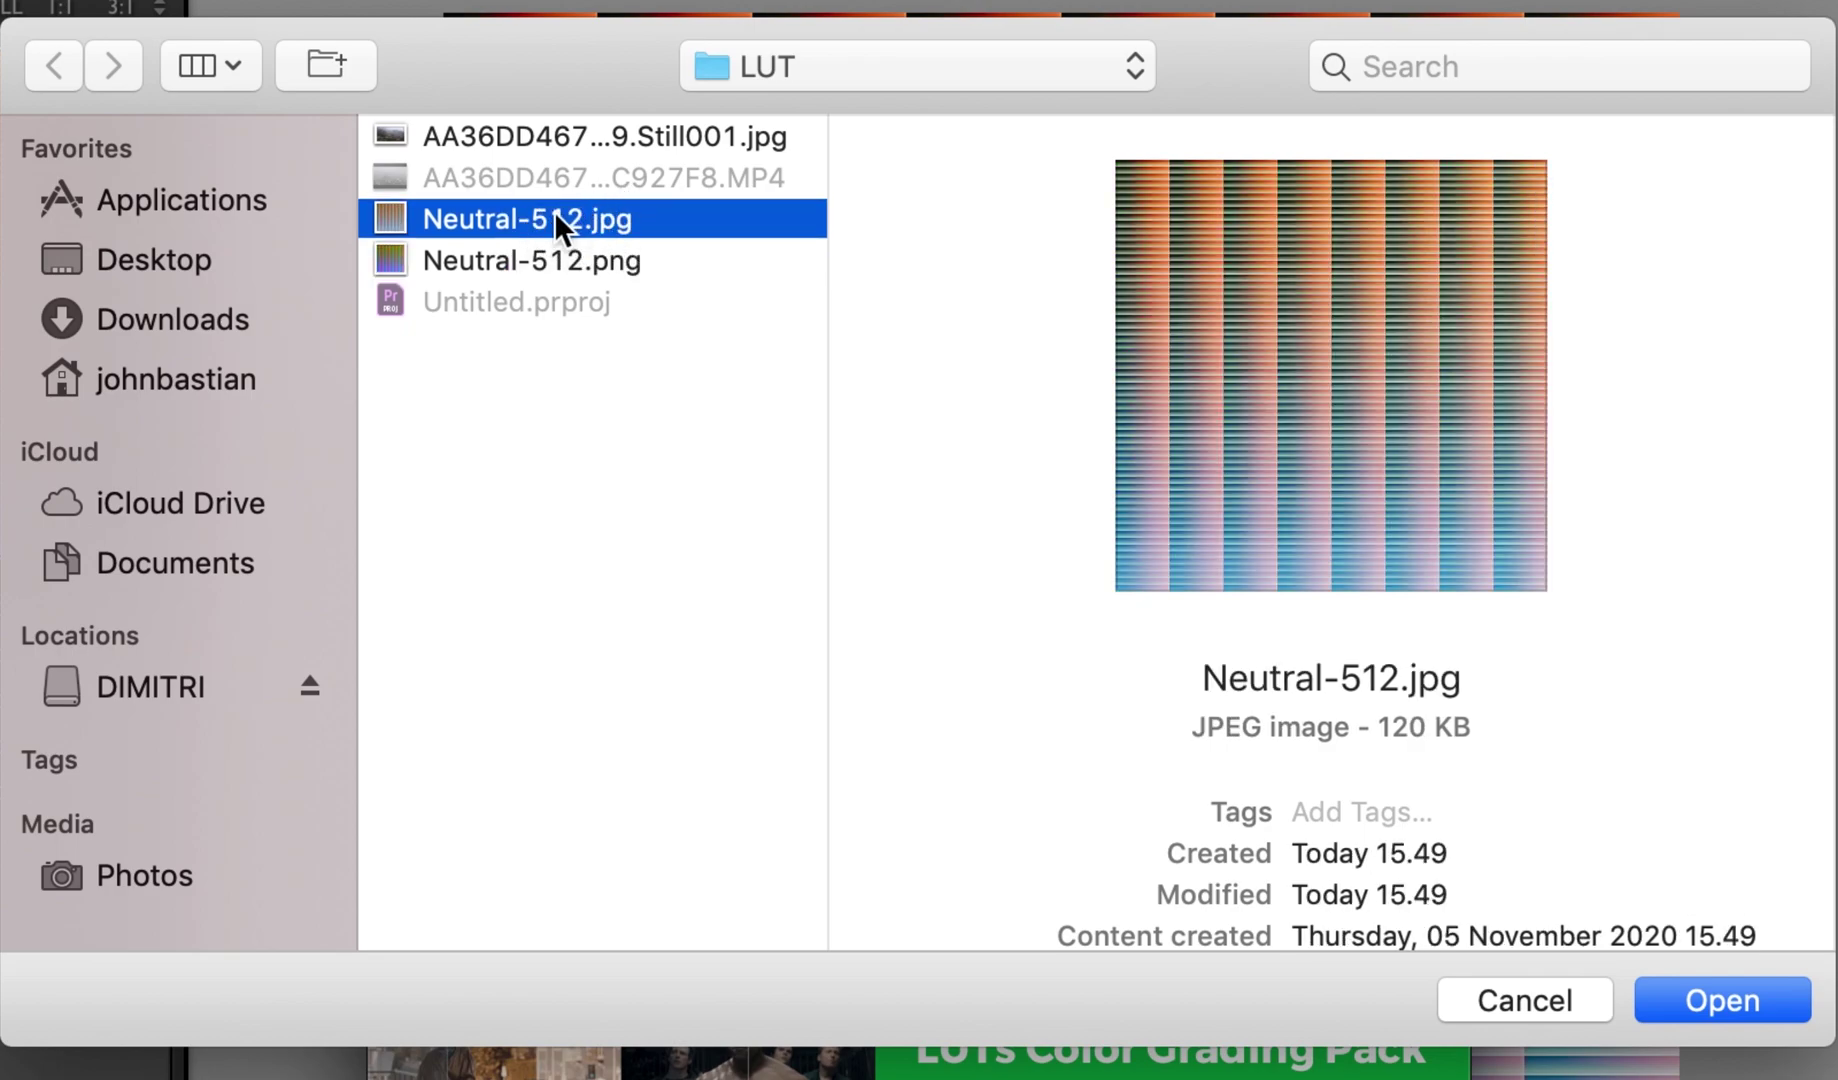
left_click(1692, 1012)
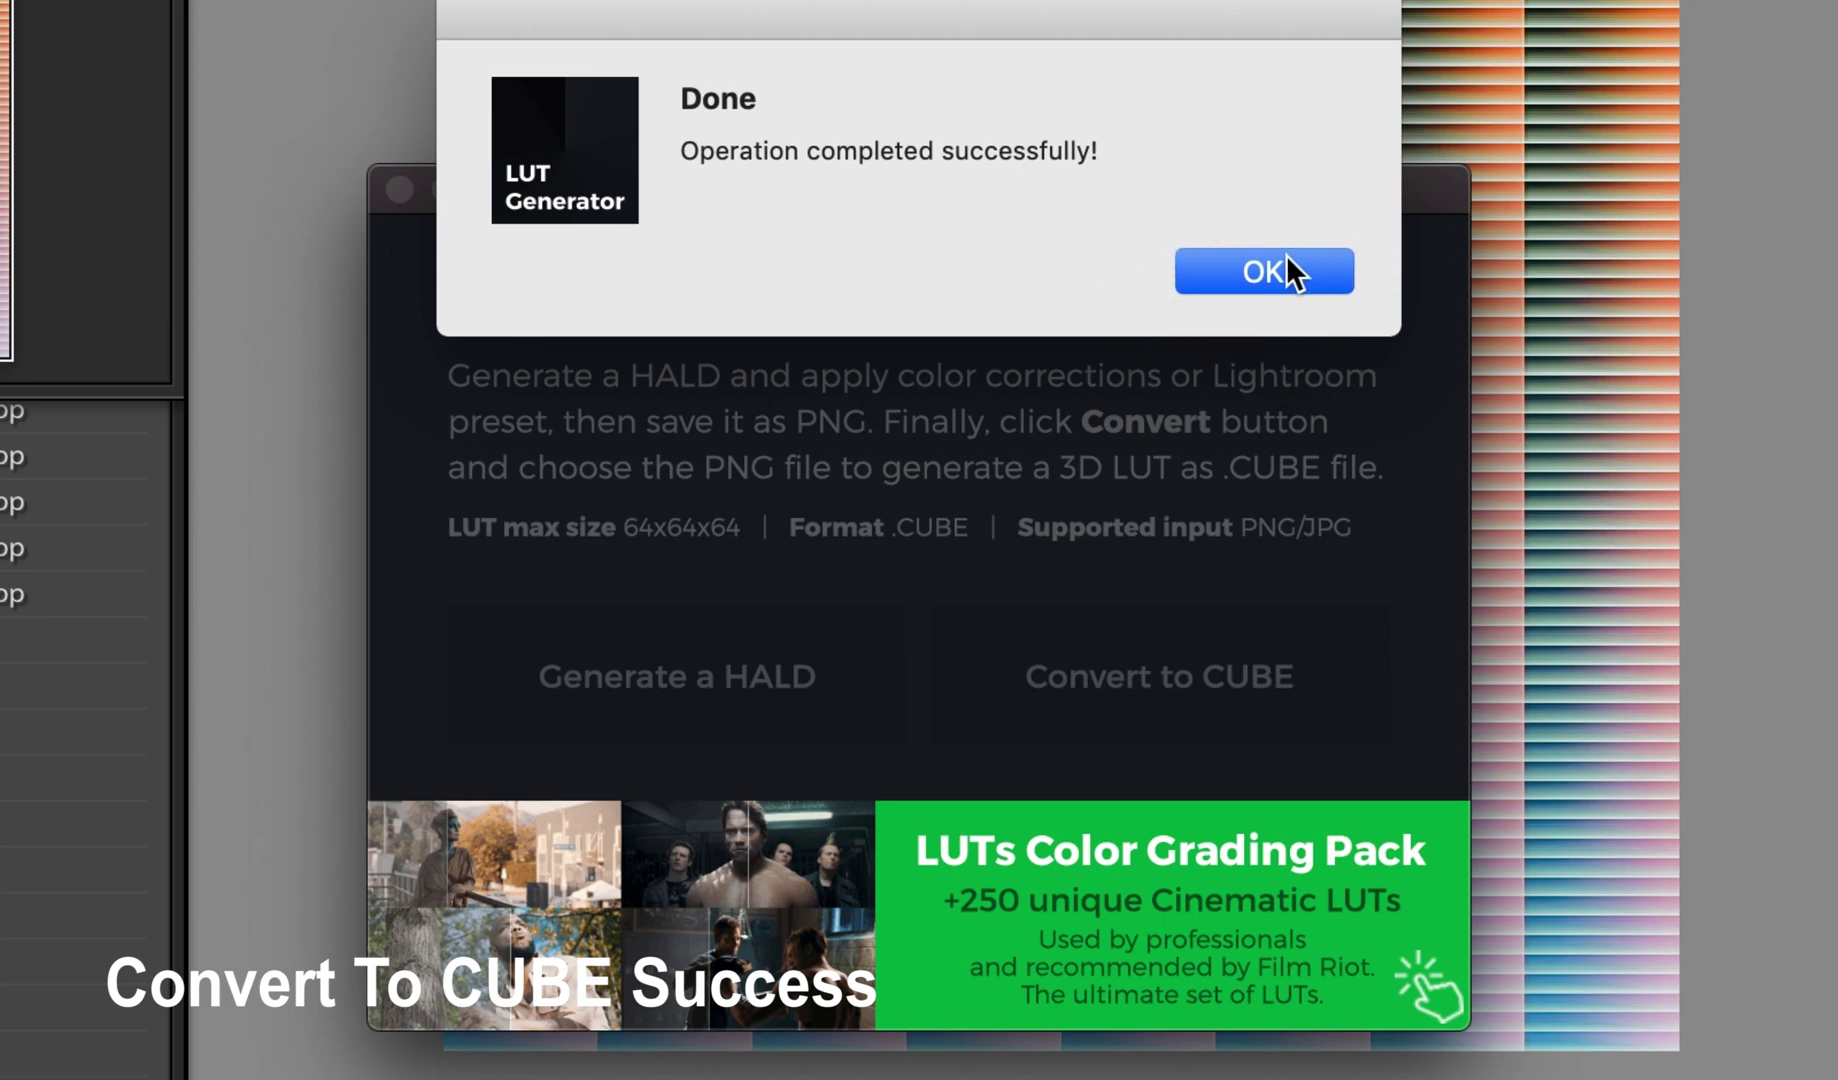
left_click(1287, 254)
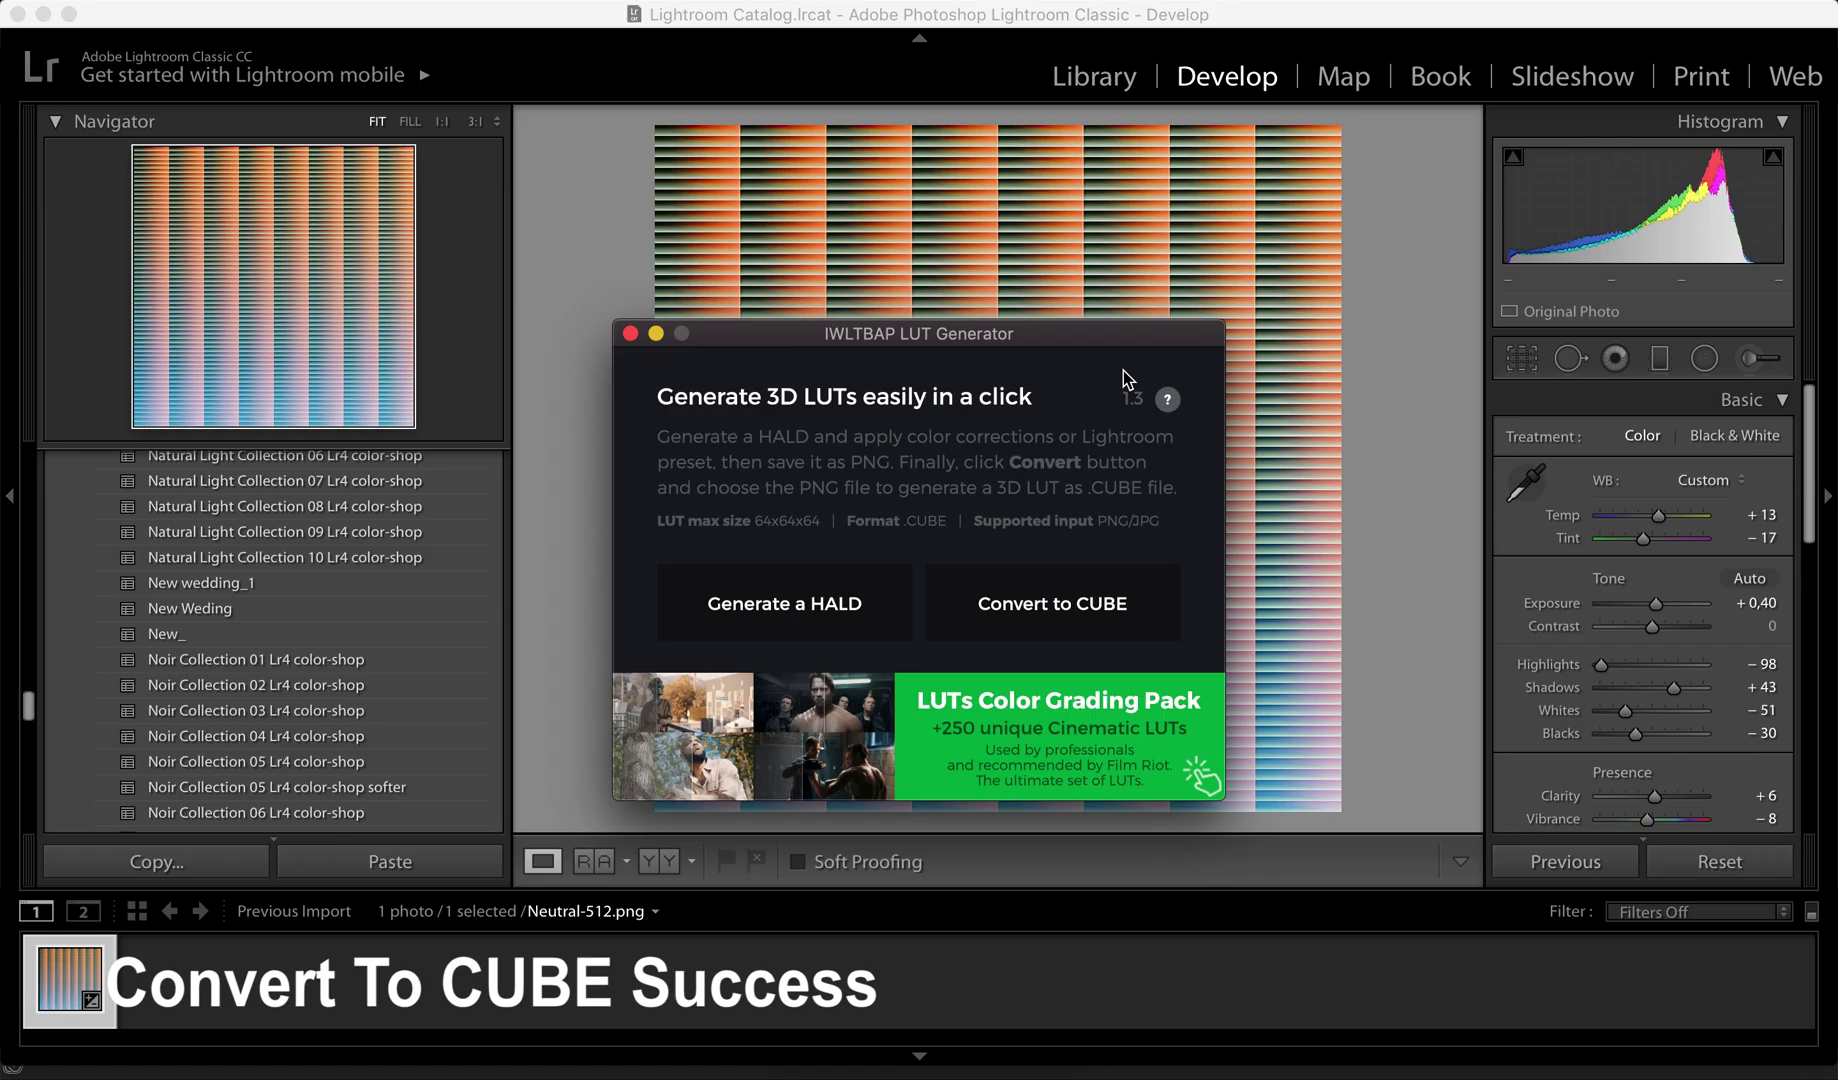
left_click(630, 333)
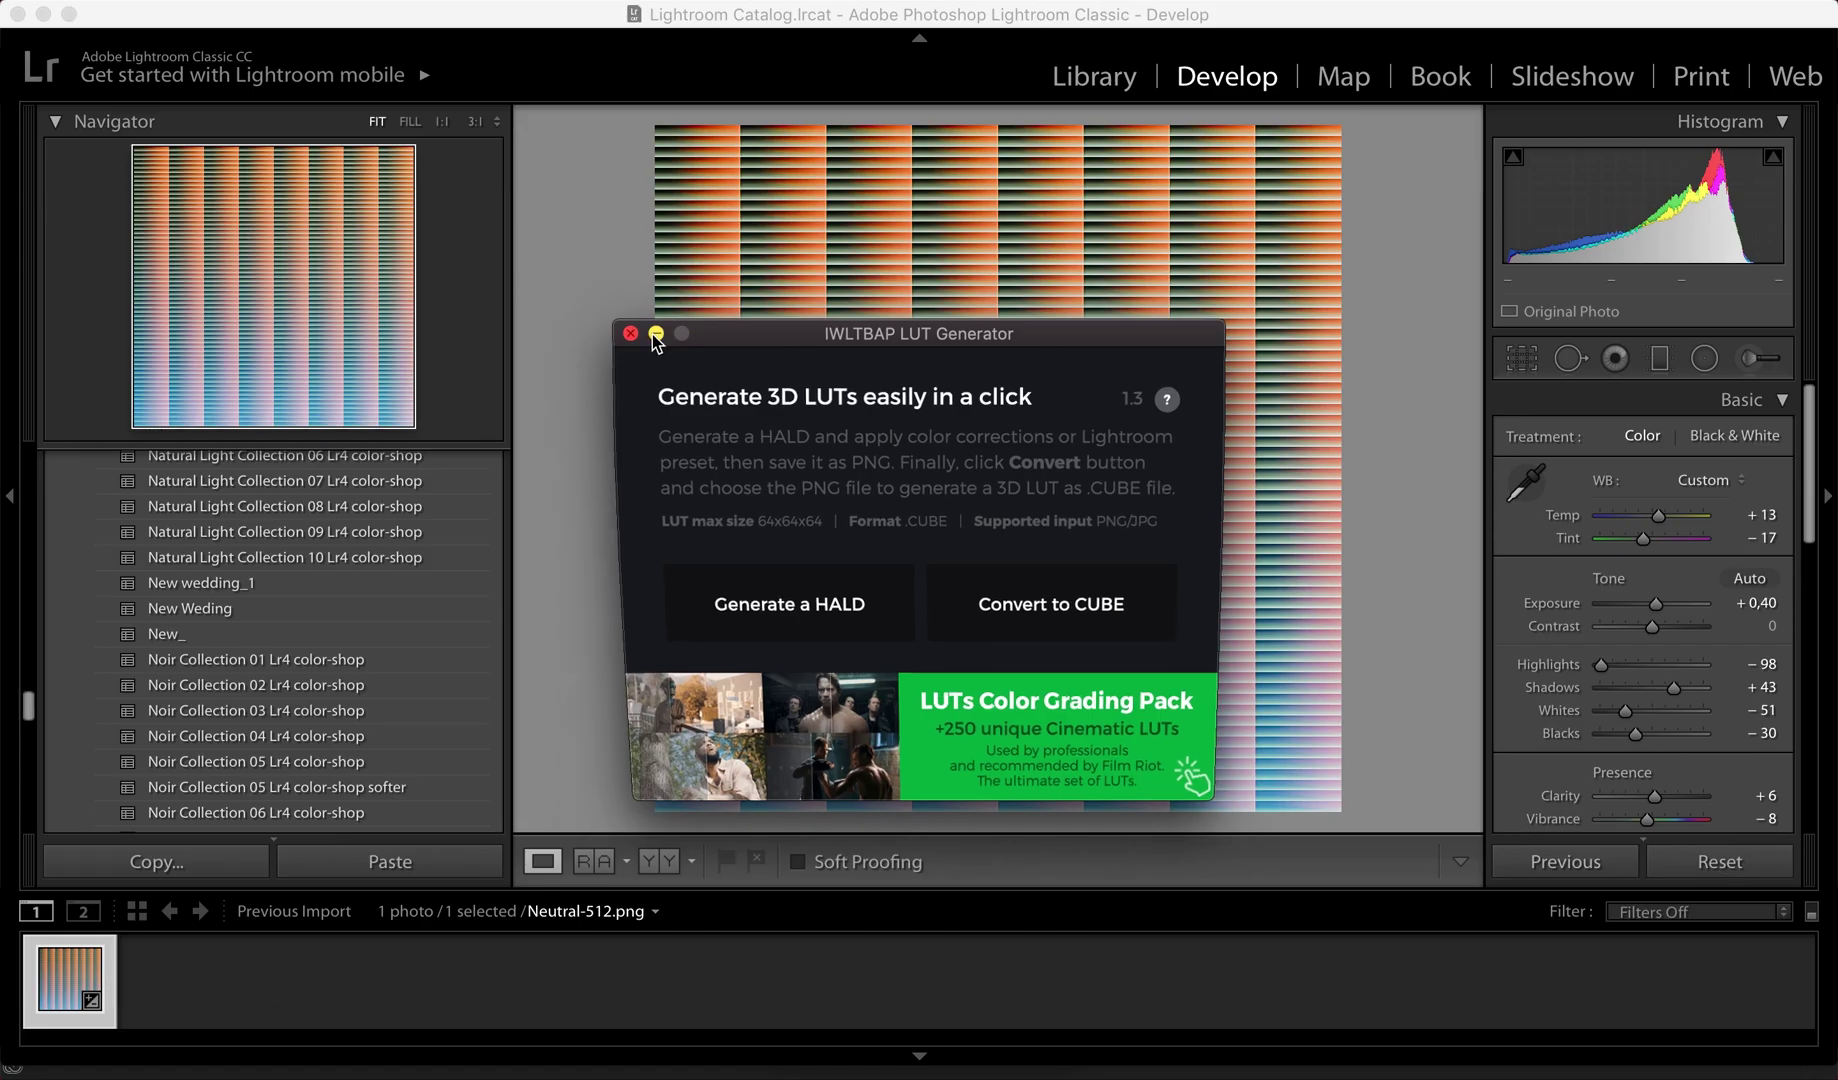
Switch to Premiere Pro, create an adjustment layer with the default video settings, and place it on track V2 above the clip
left_click(44, 15)
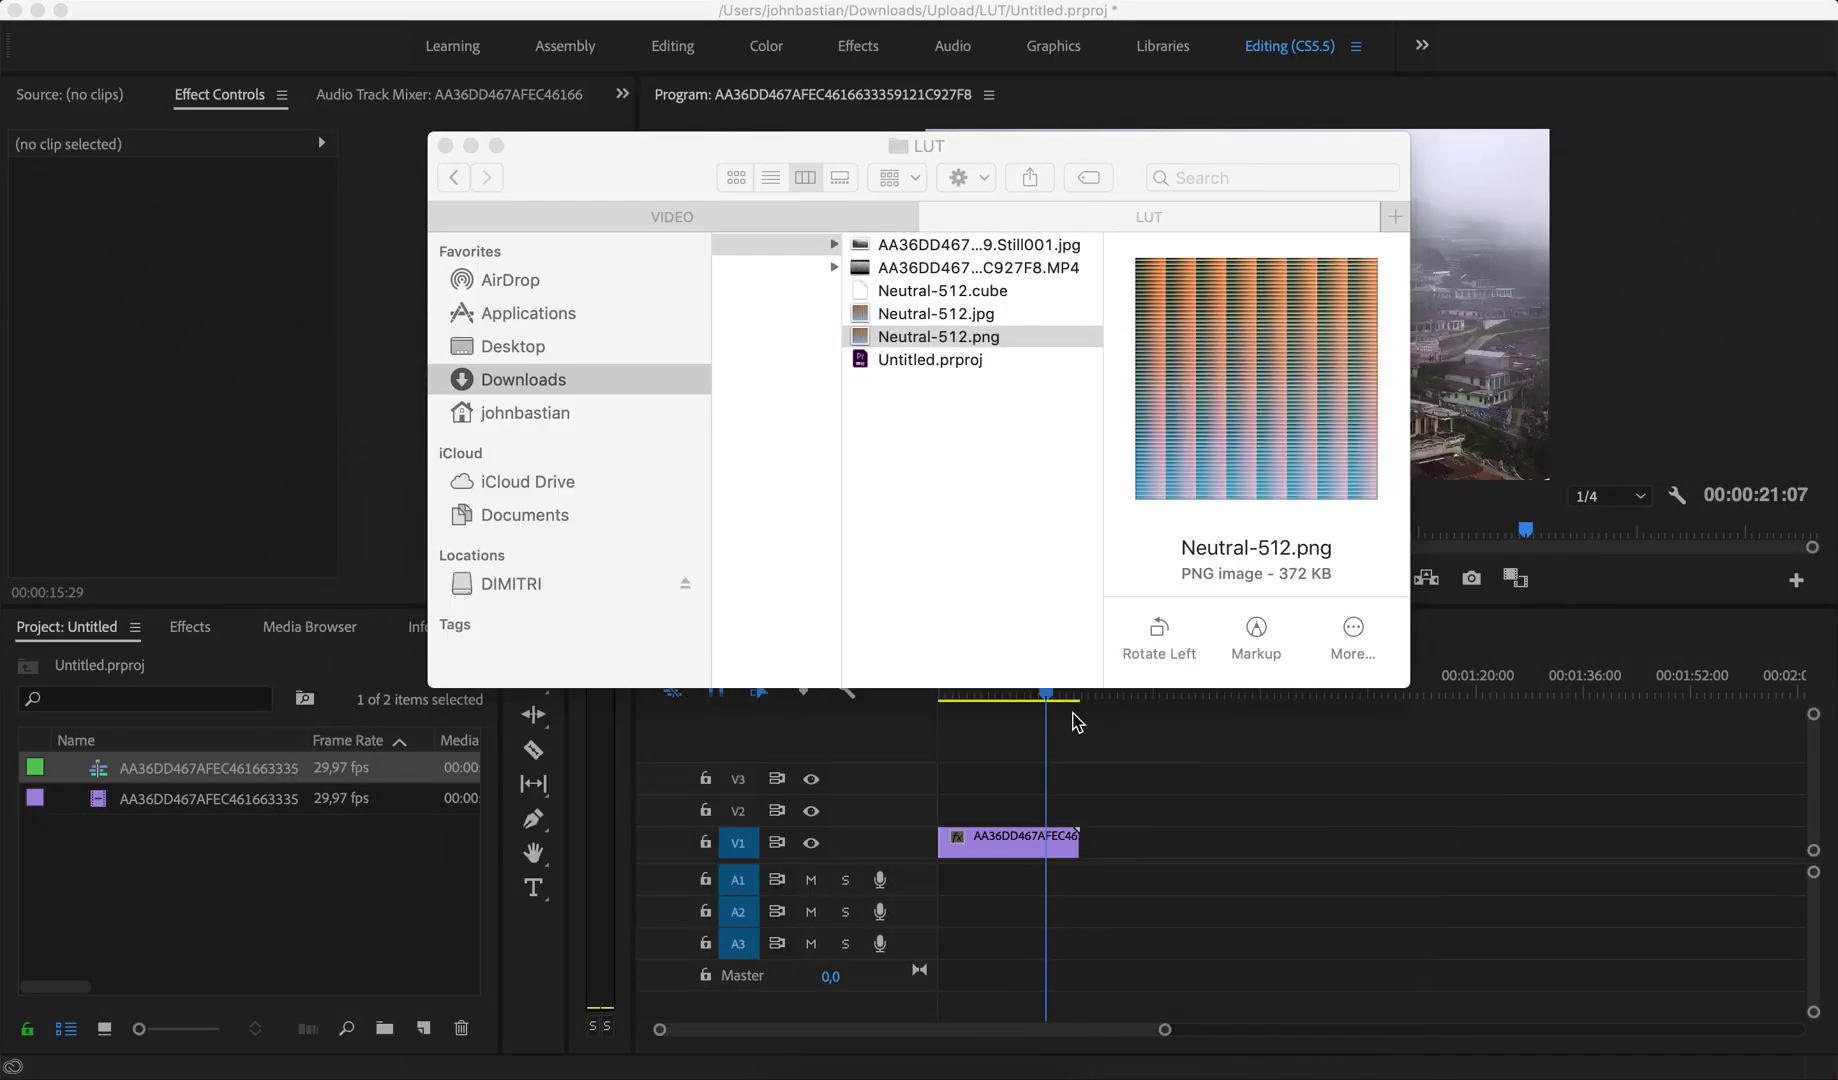
left_click(1150, 868)
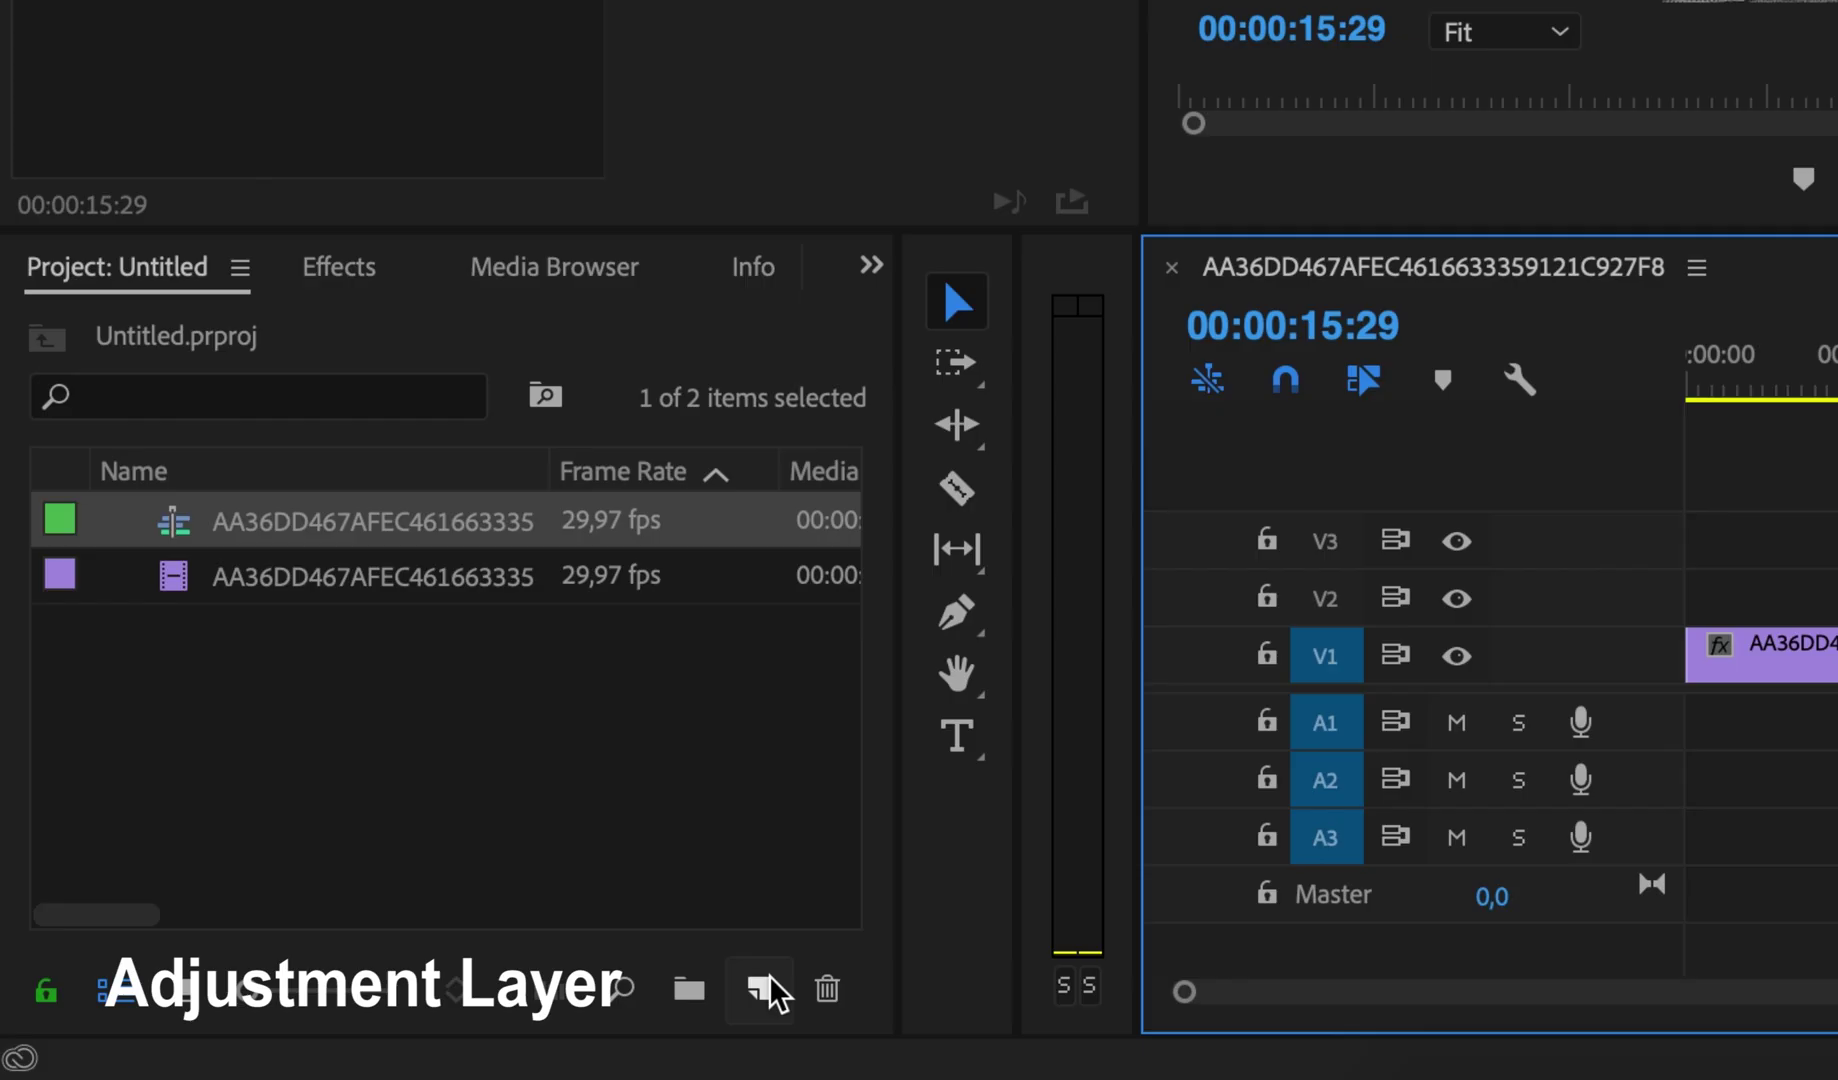
left_click(423, 1028)
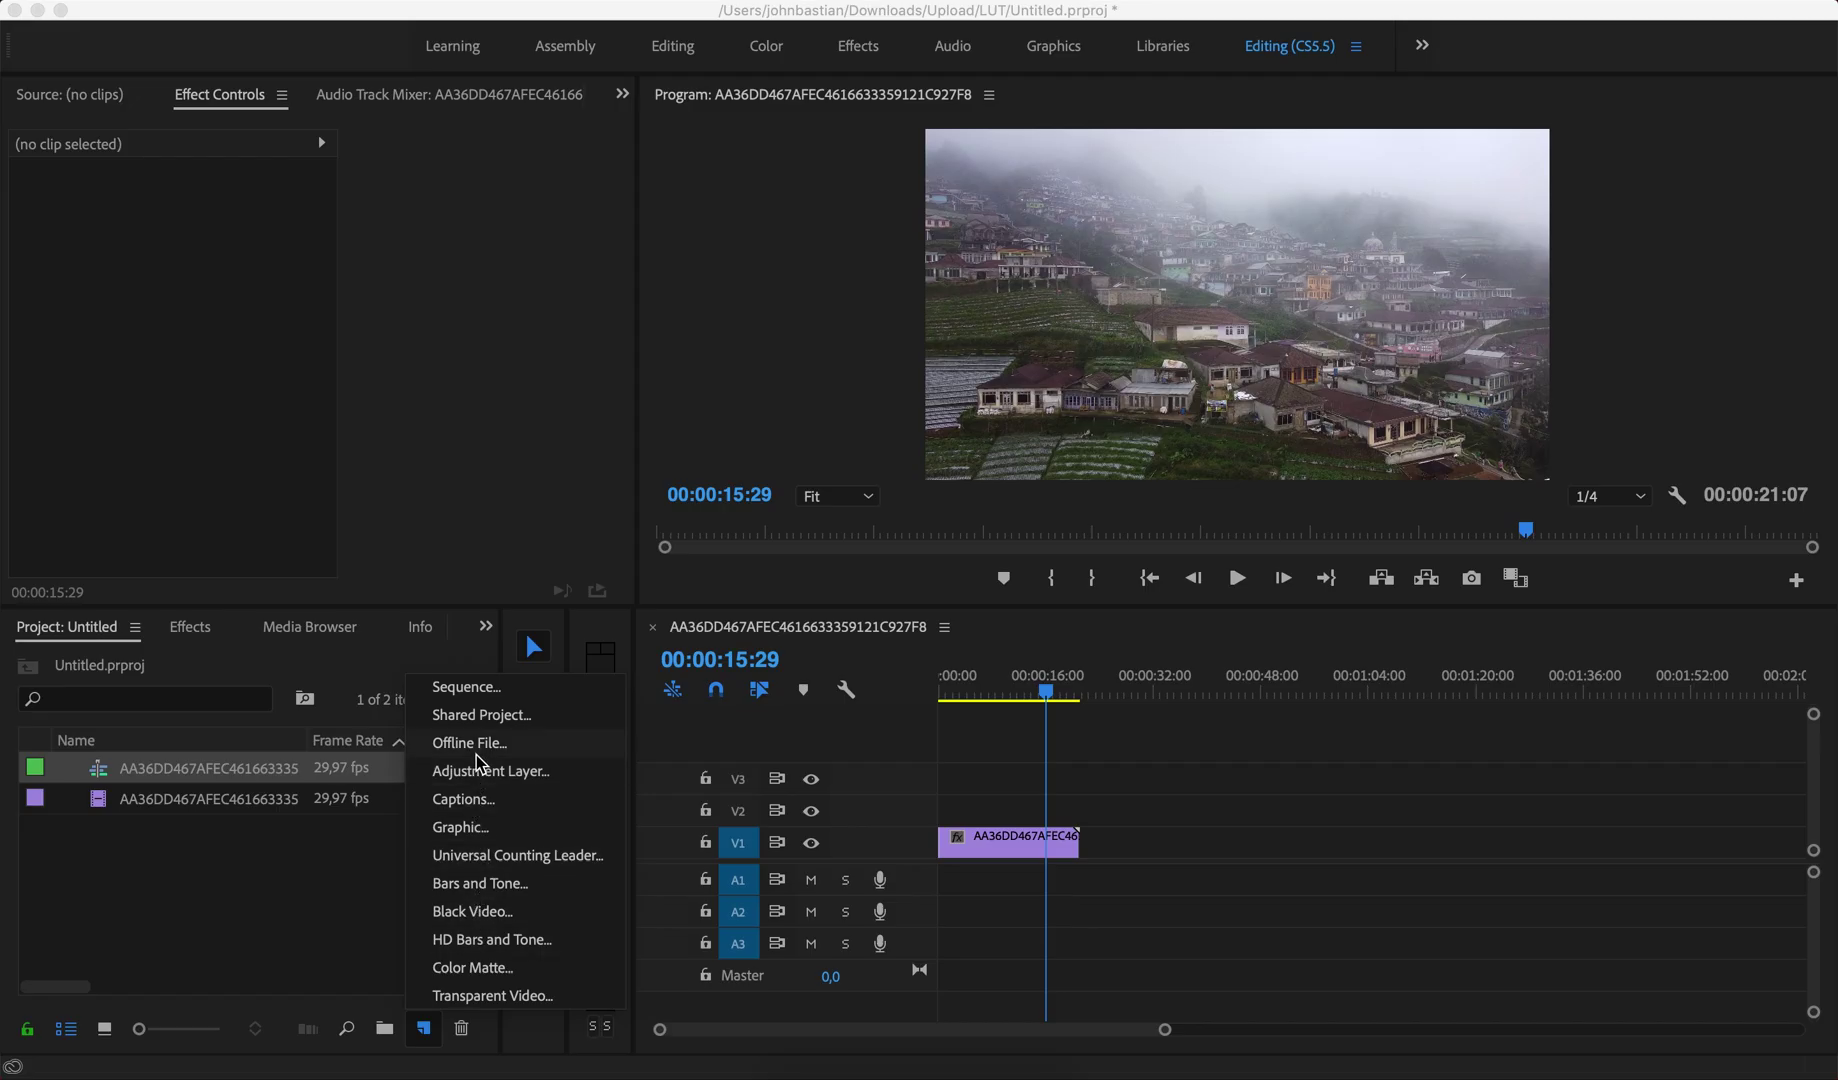
left_click(481, 768)
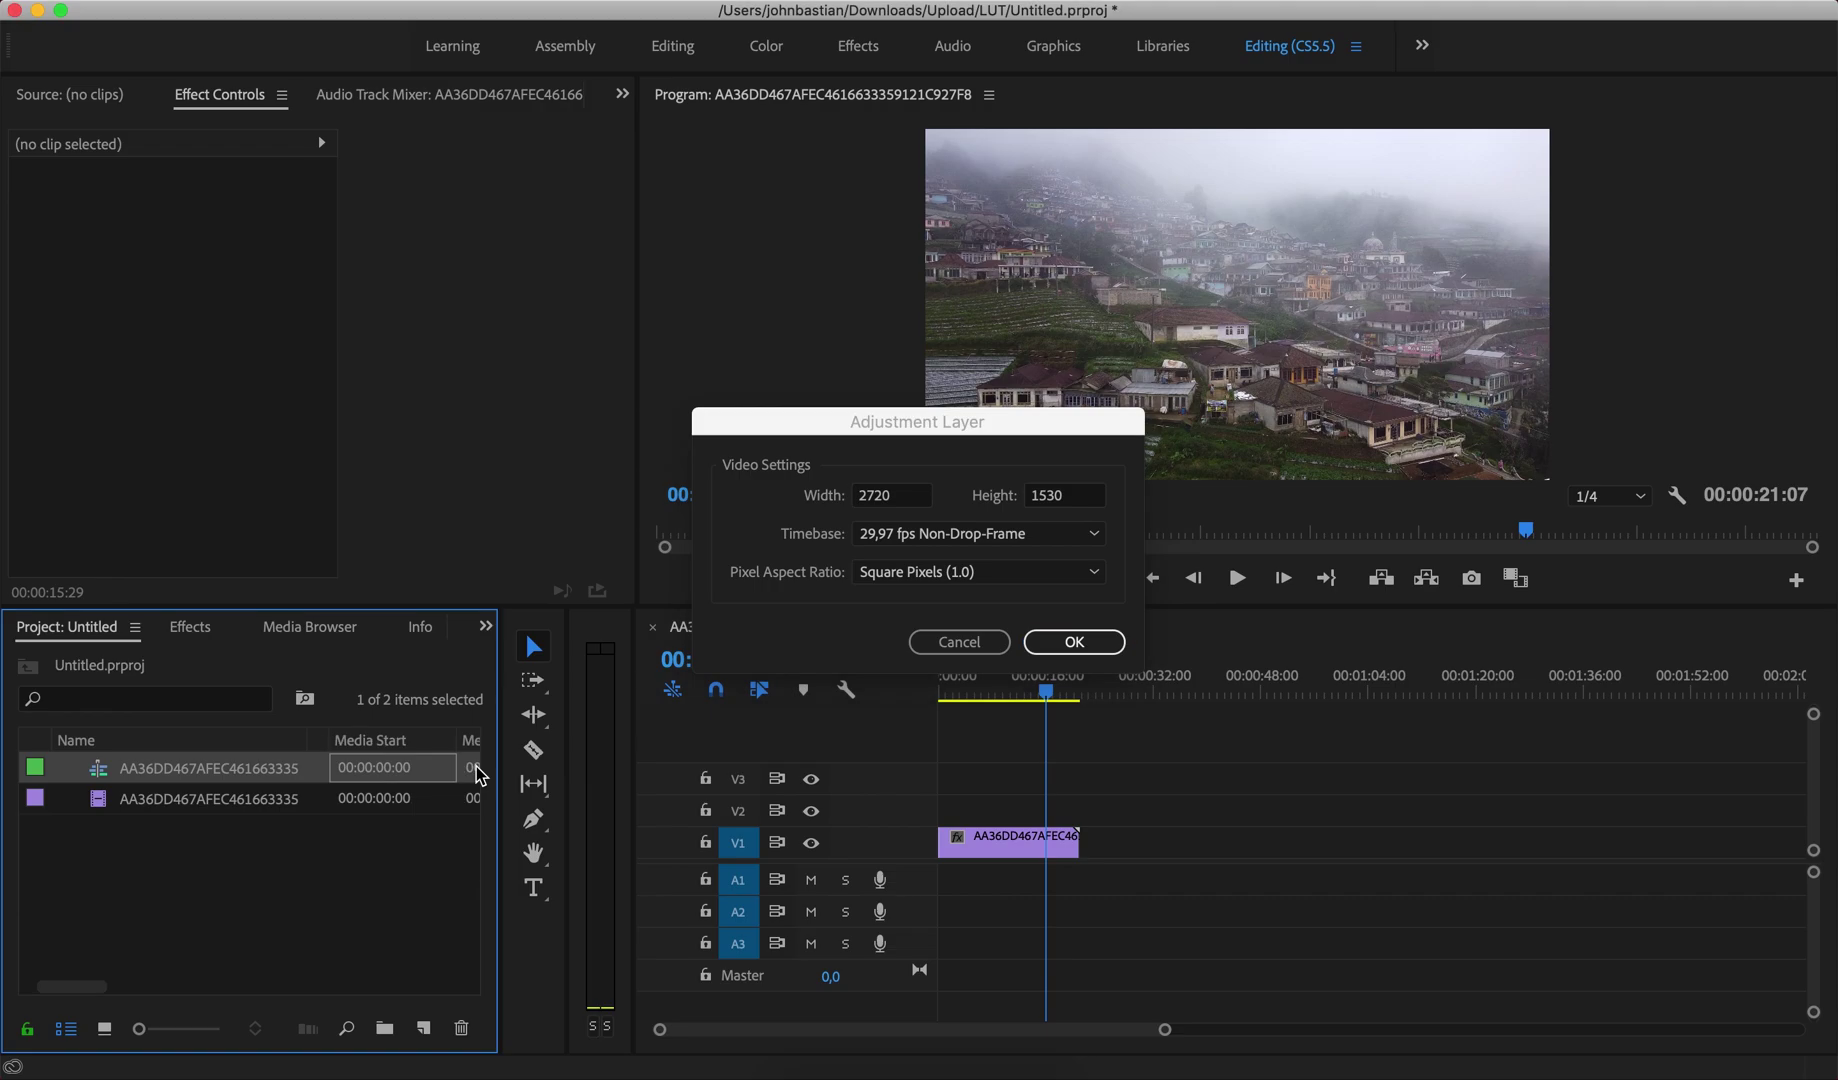
left_click(1065, 645)
left_click_drag(100, 768, 1078, 810)
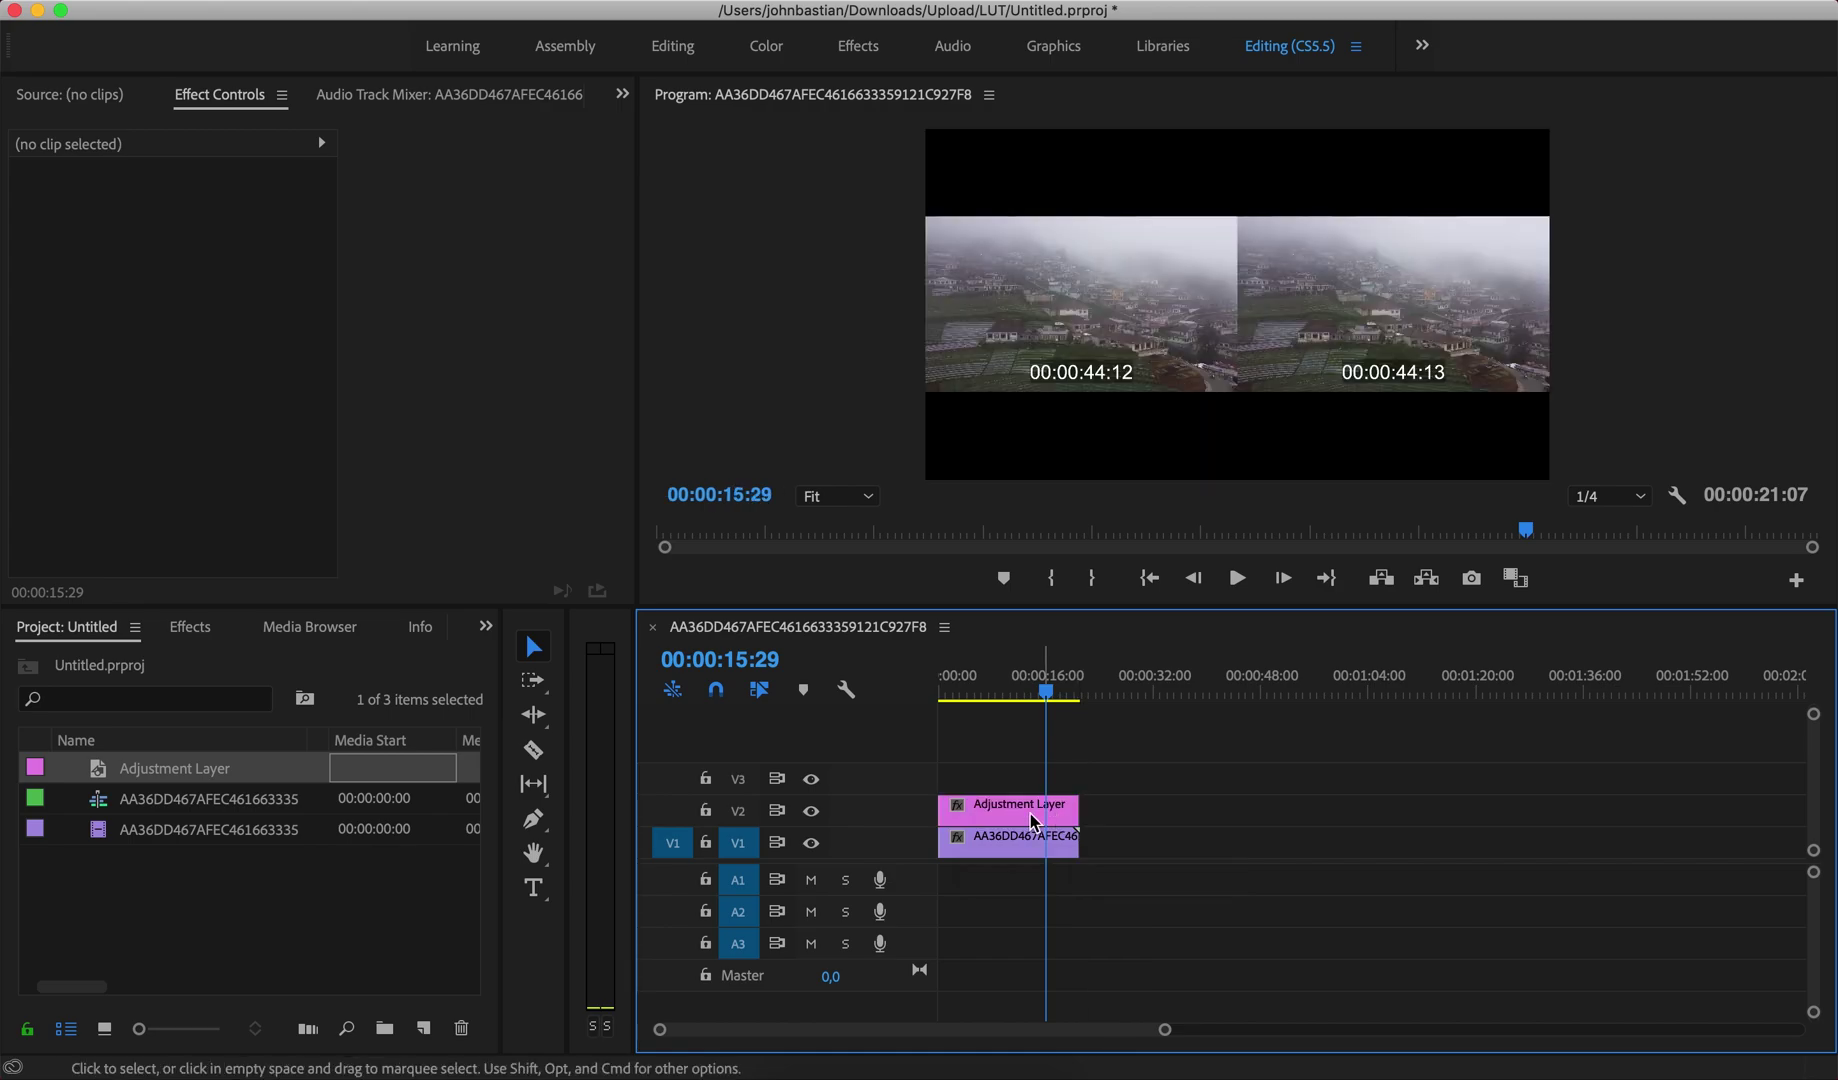
Find the Lumetri Color effect and apply it to the adjustment layer on V2
left_click(1033, 820)
left_click(191, 629)
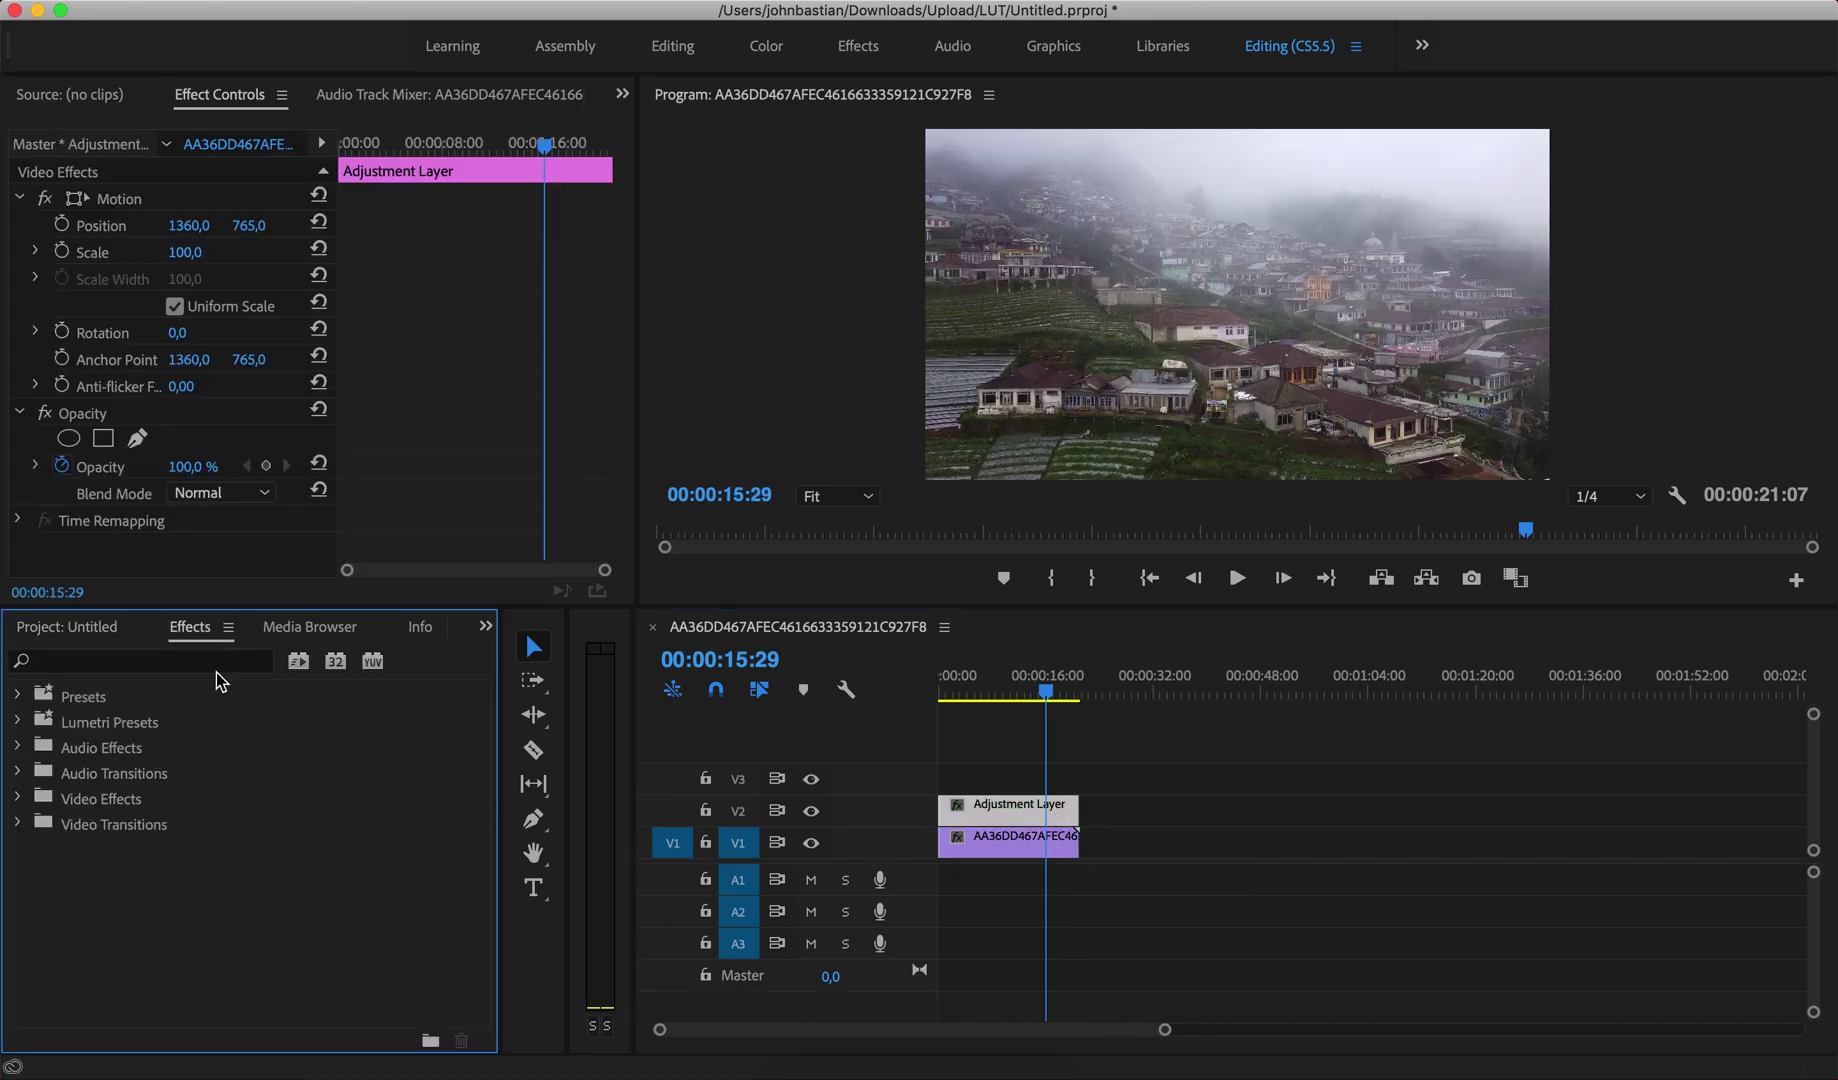
left_click(215, 661)
type("lumet")
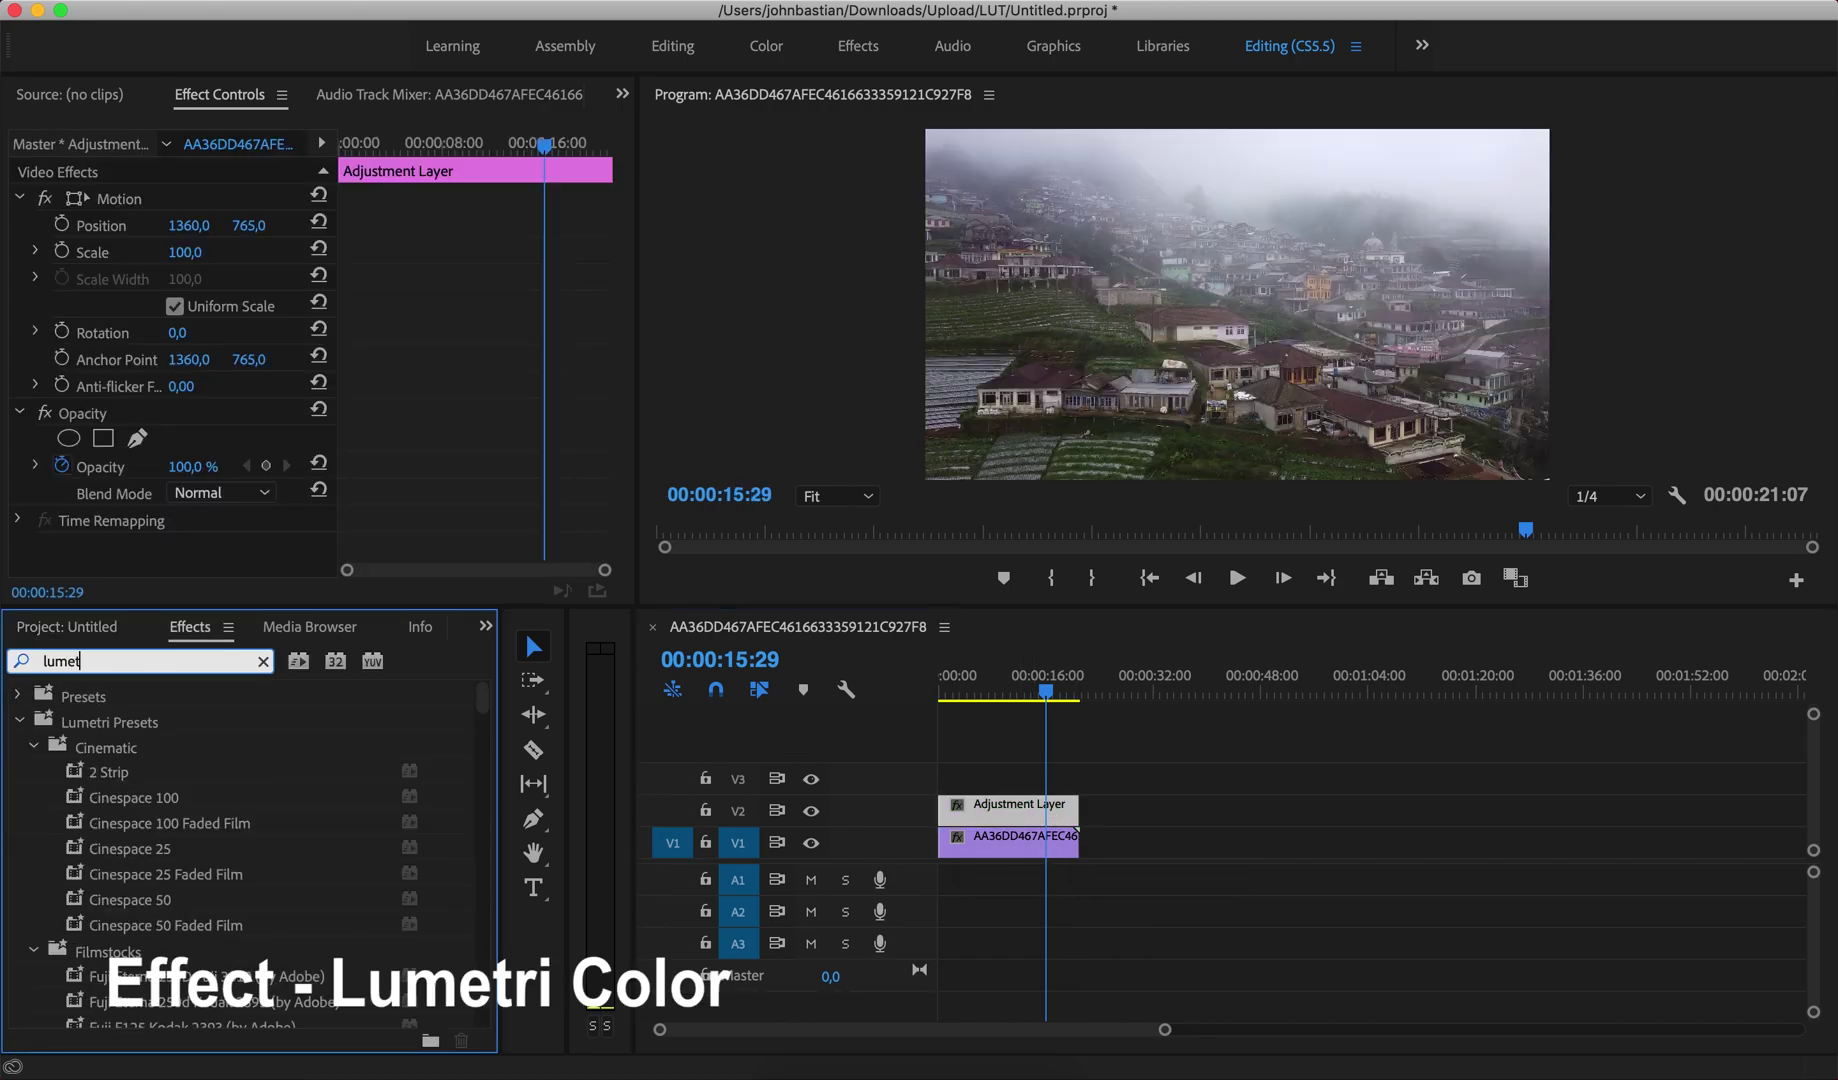
type("ri color")
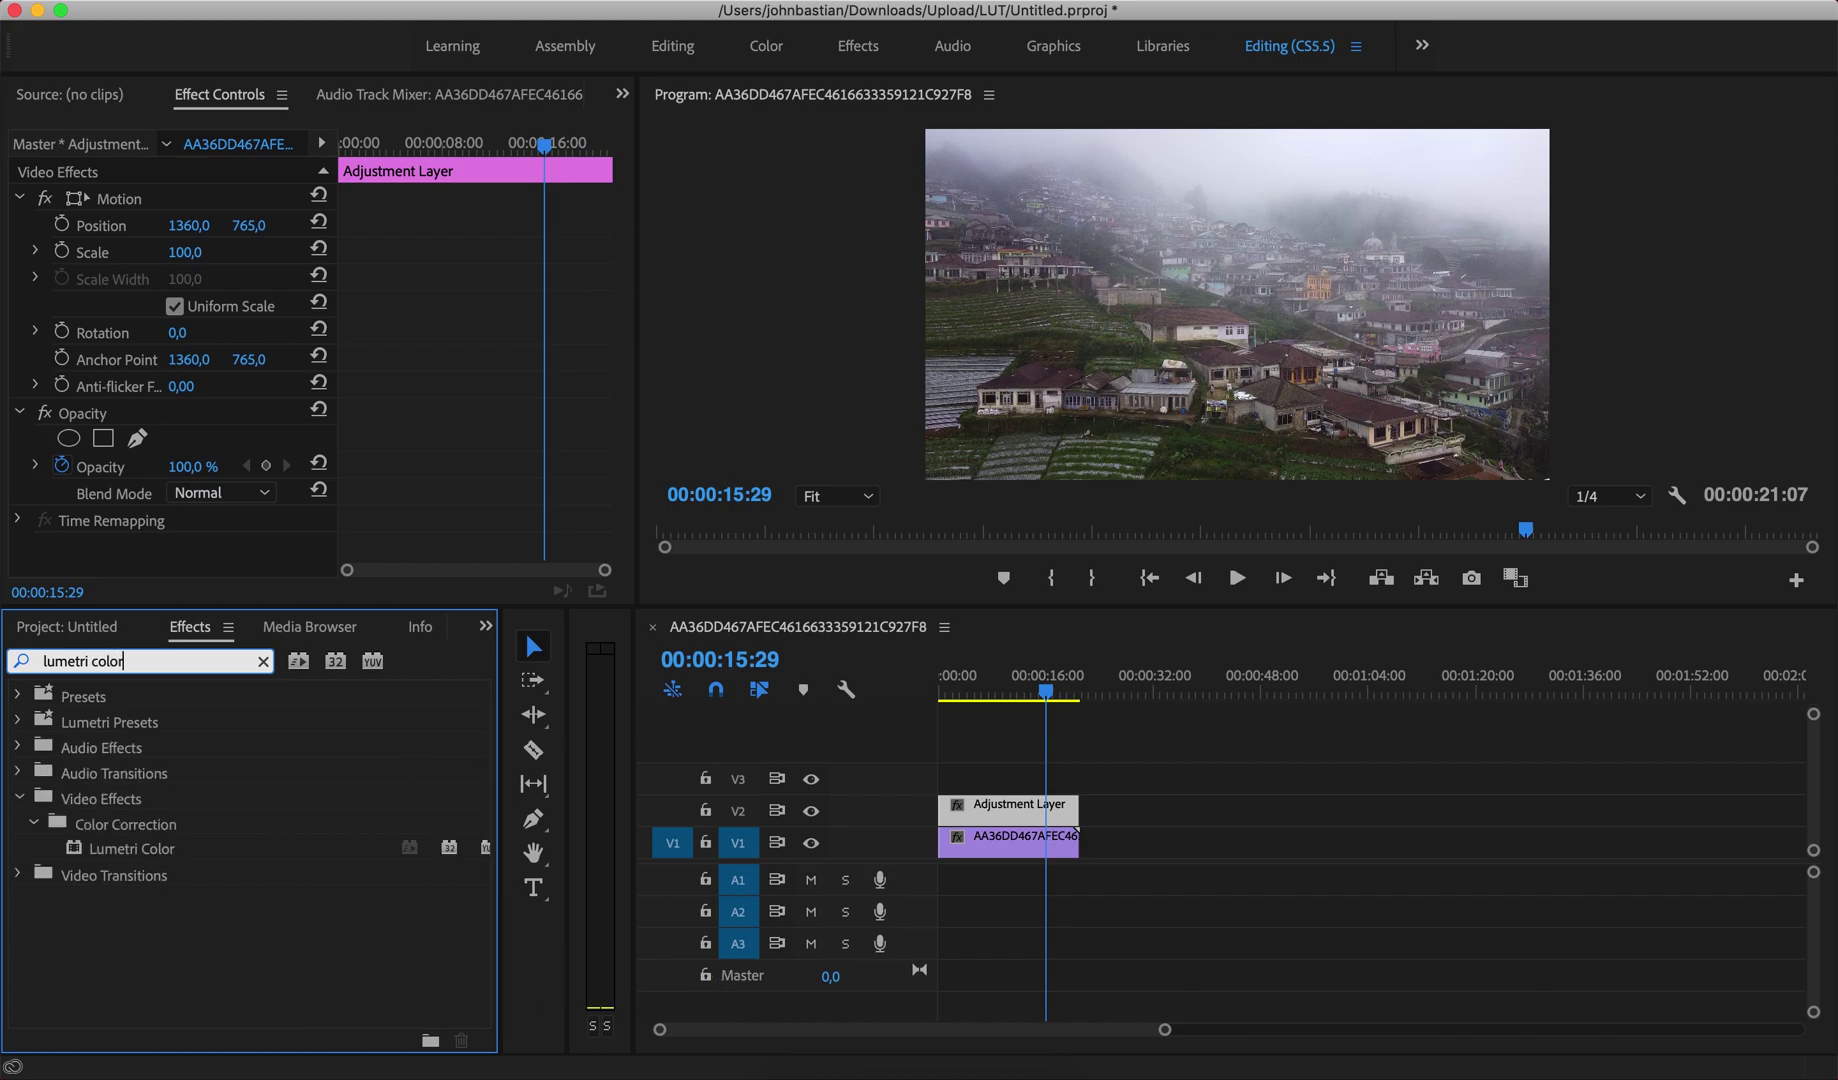
left_click(120, 850)
left_click_drag(72, 856, 968, 812)
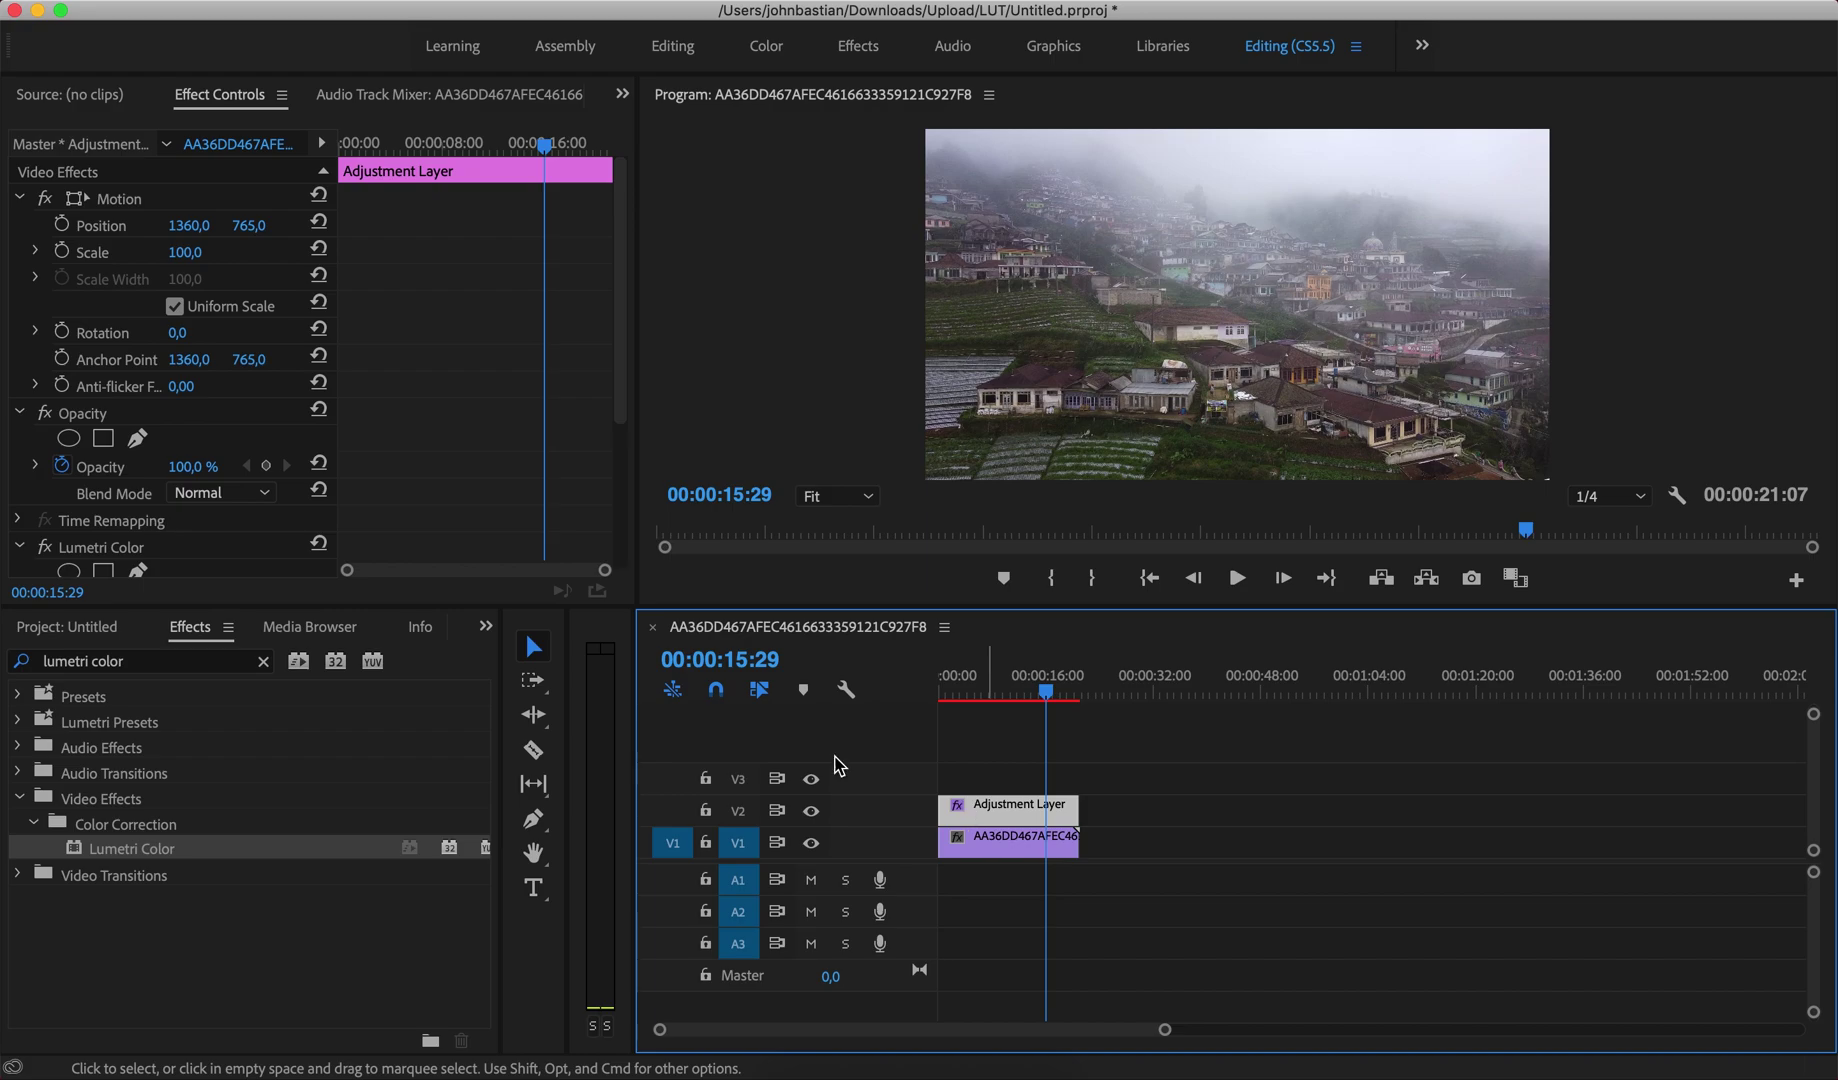
Load Neutral-512.cube from the LUT folder as the Creative Look of the adjustment layer's Lumetri Color effect
scroll(140, 505, "down", 5)
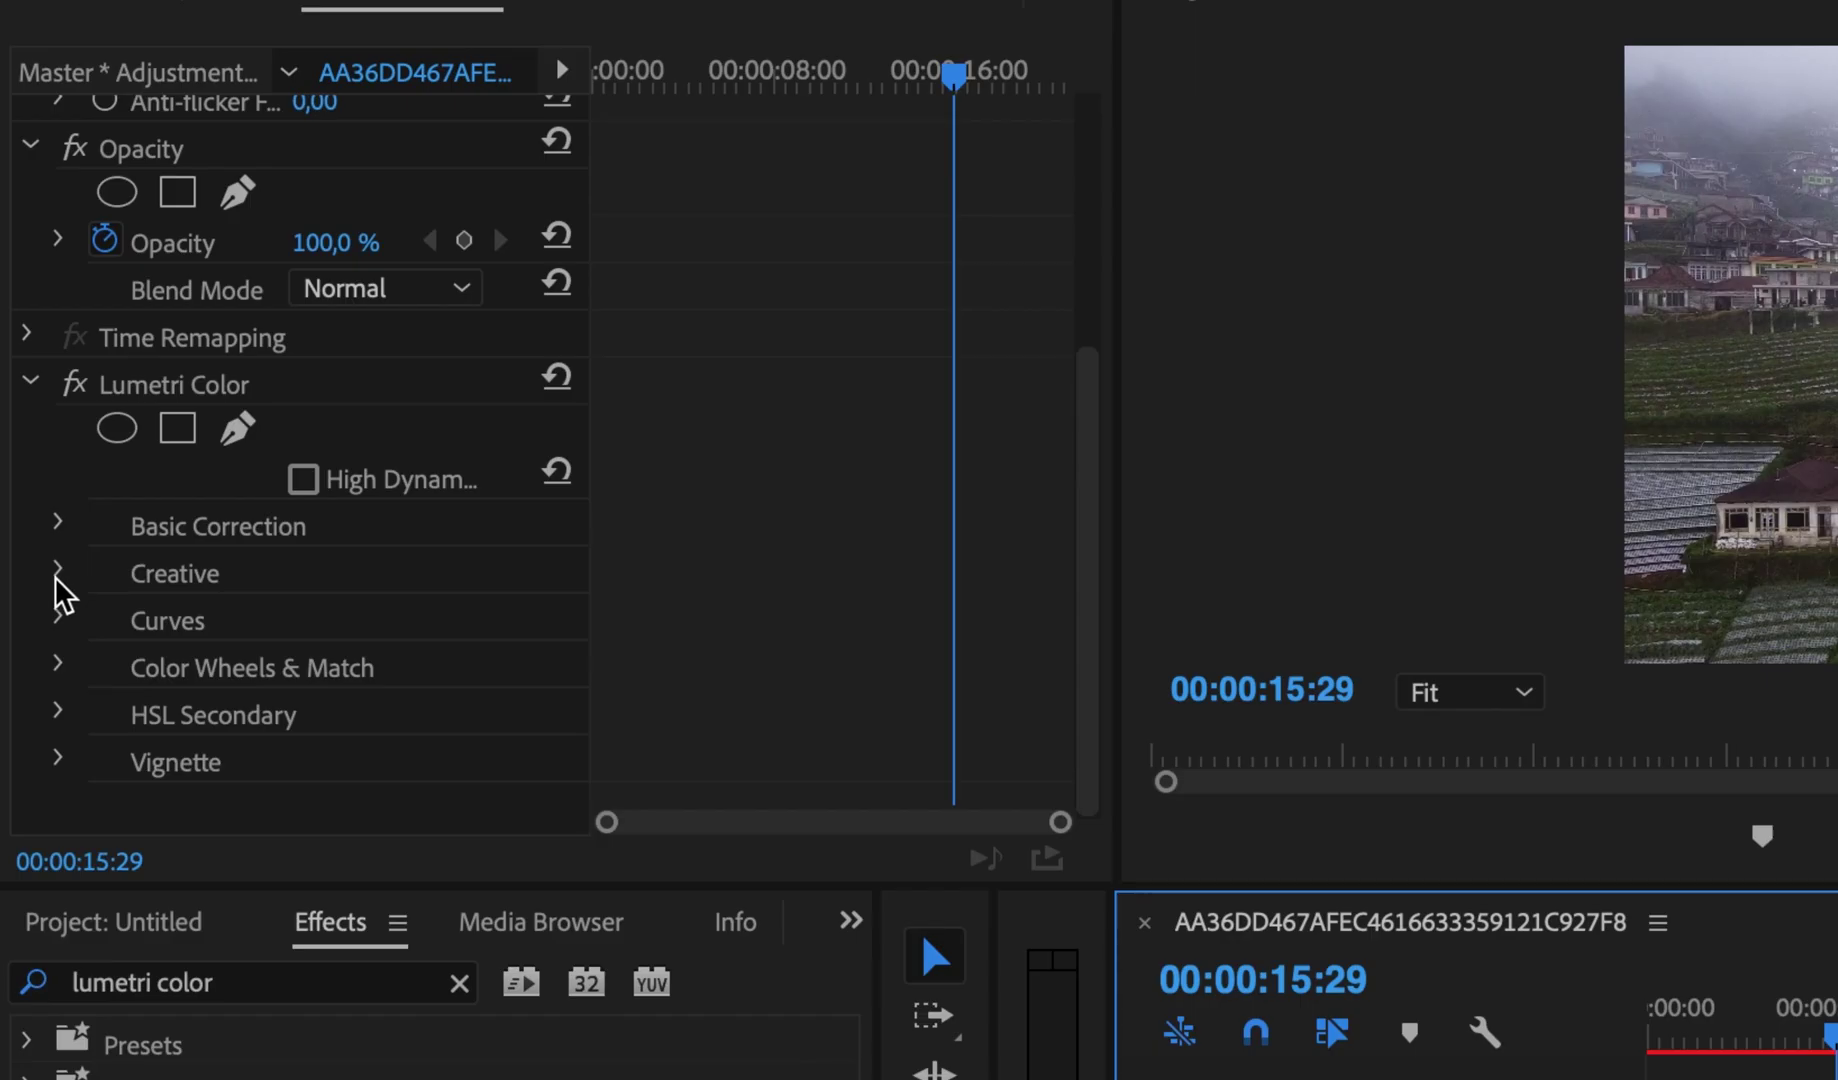
left_click(38, 430)
left_click(188, 475)
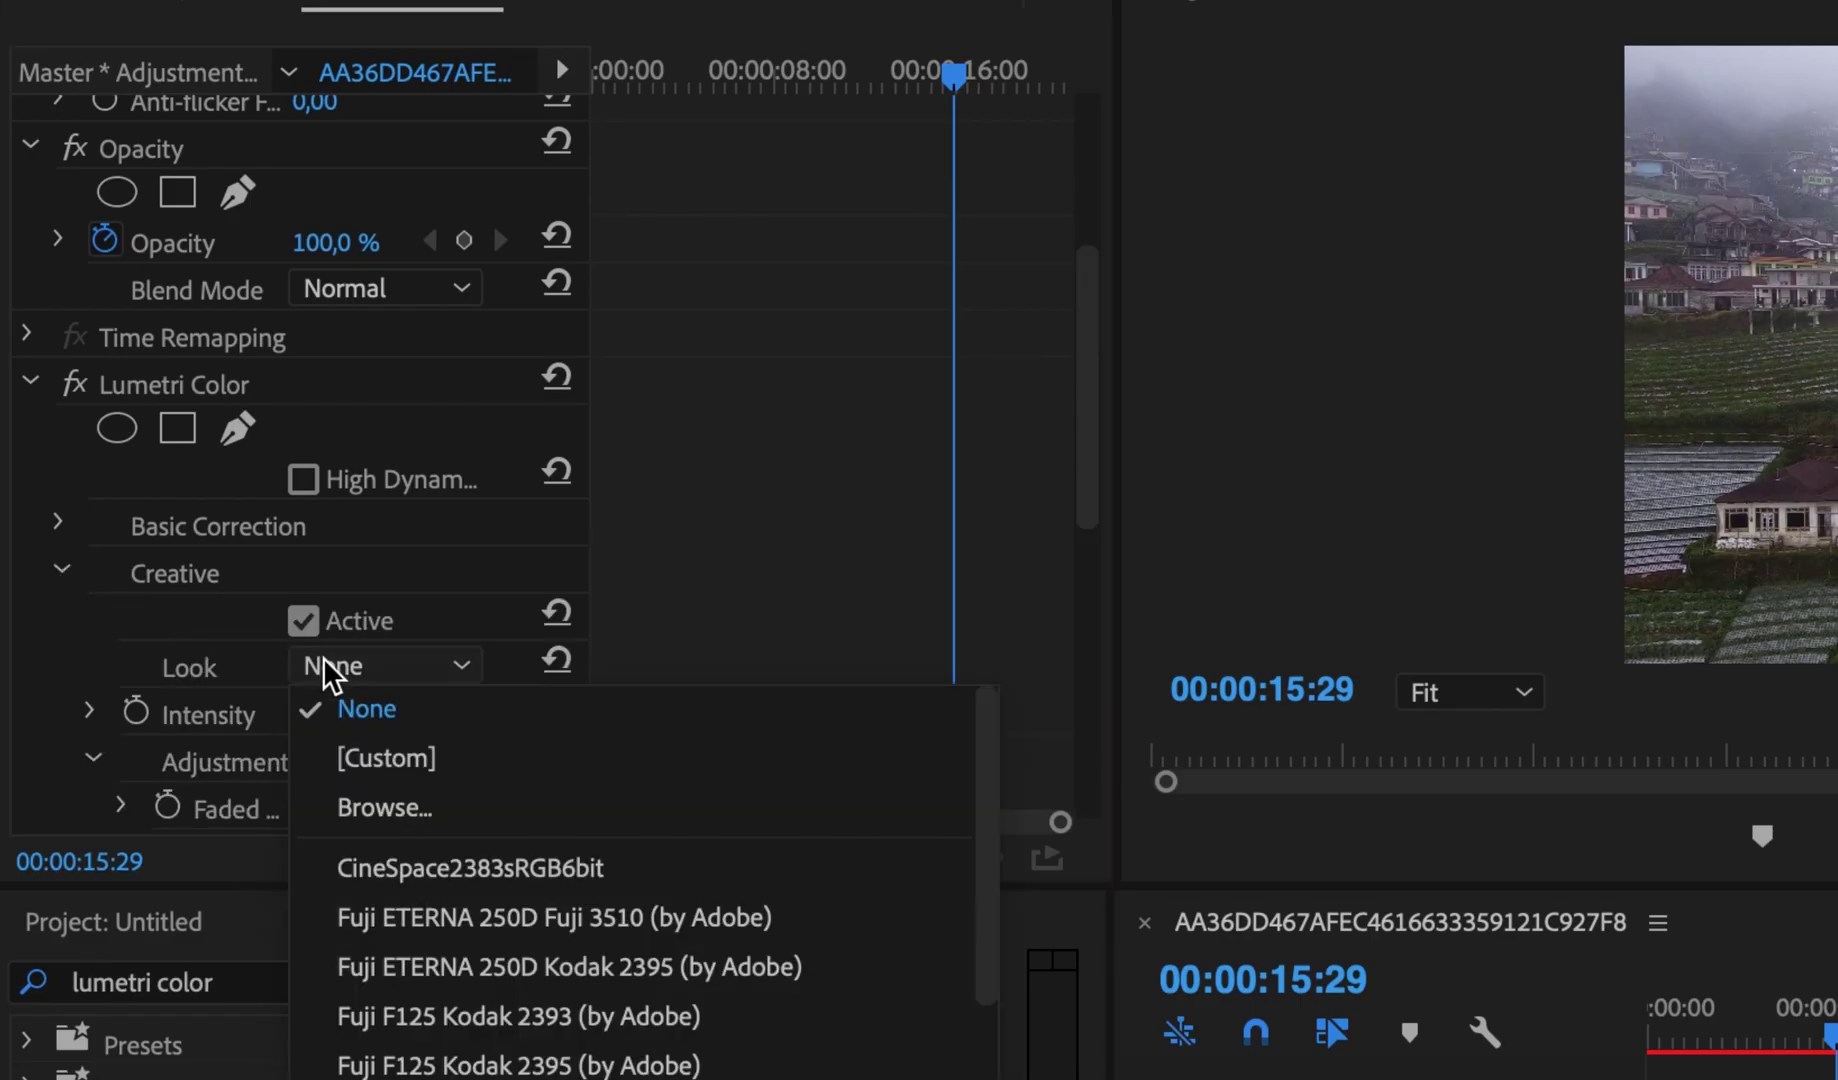
left_click(358, 808)
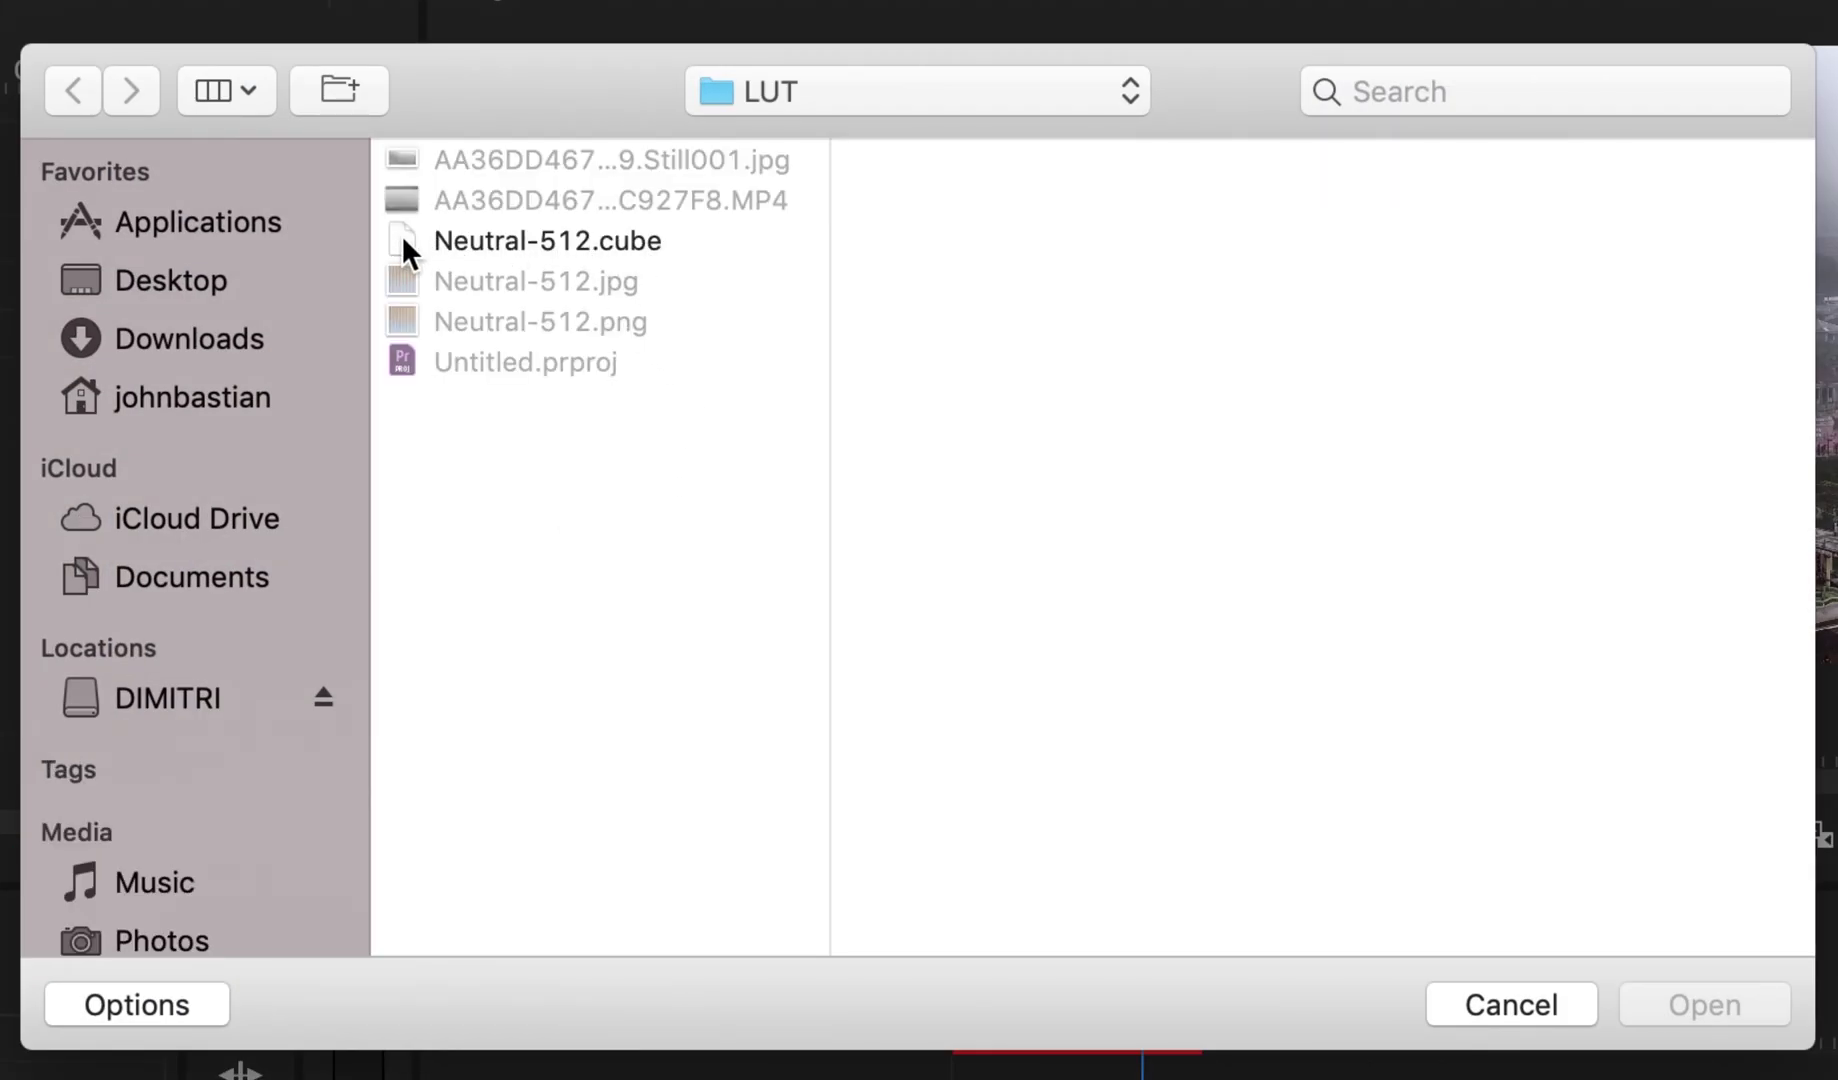
left_click(541, 248)
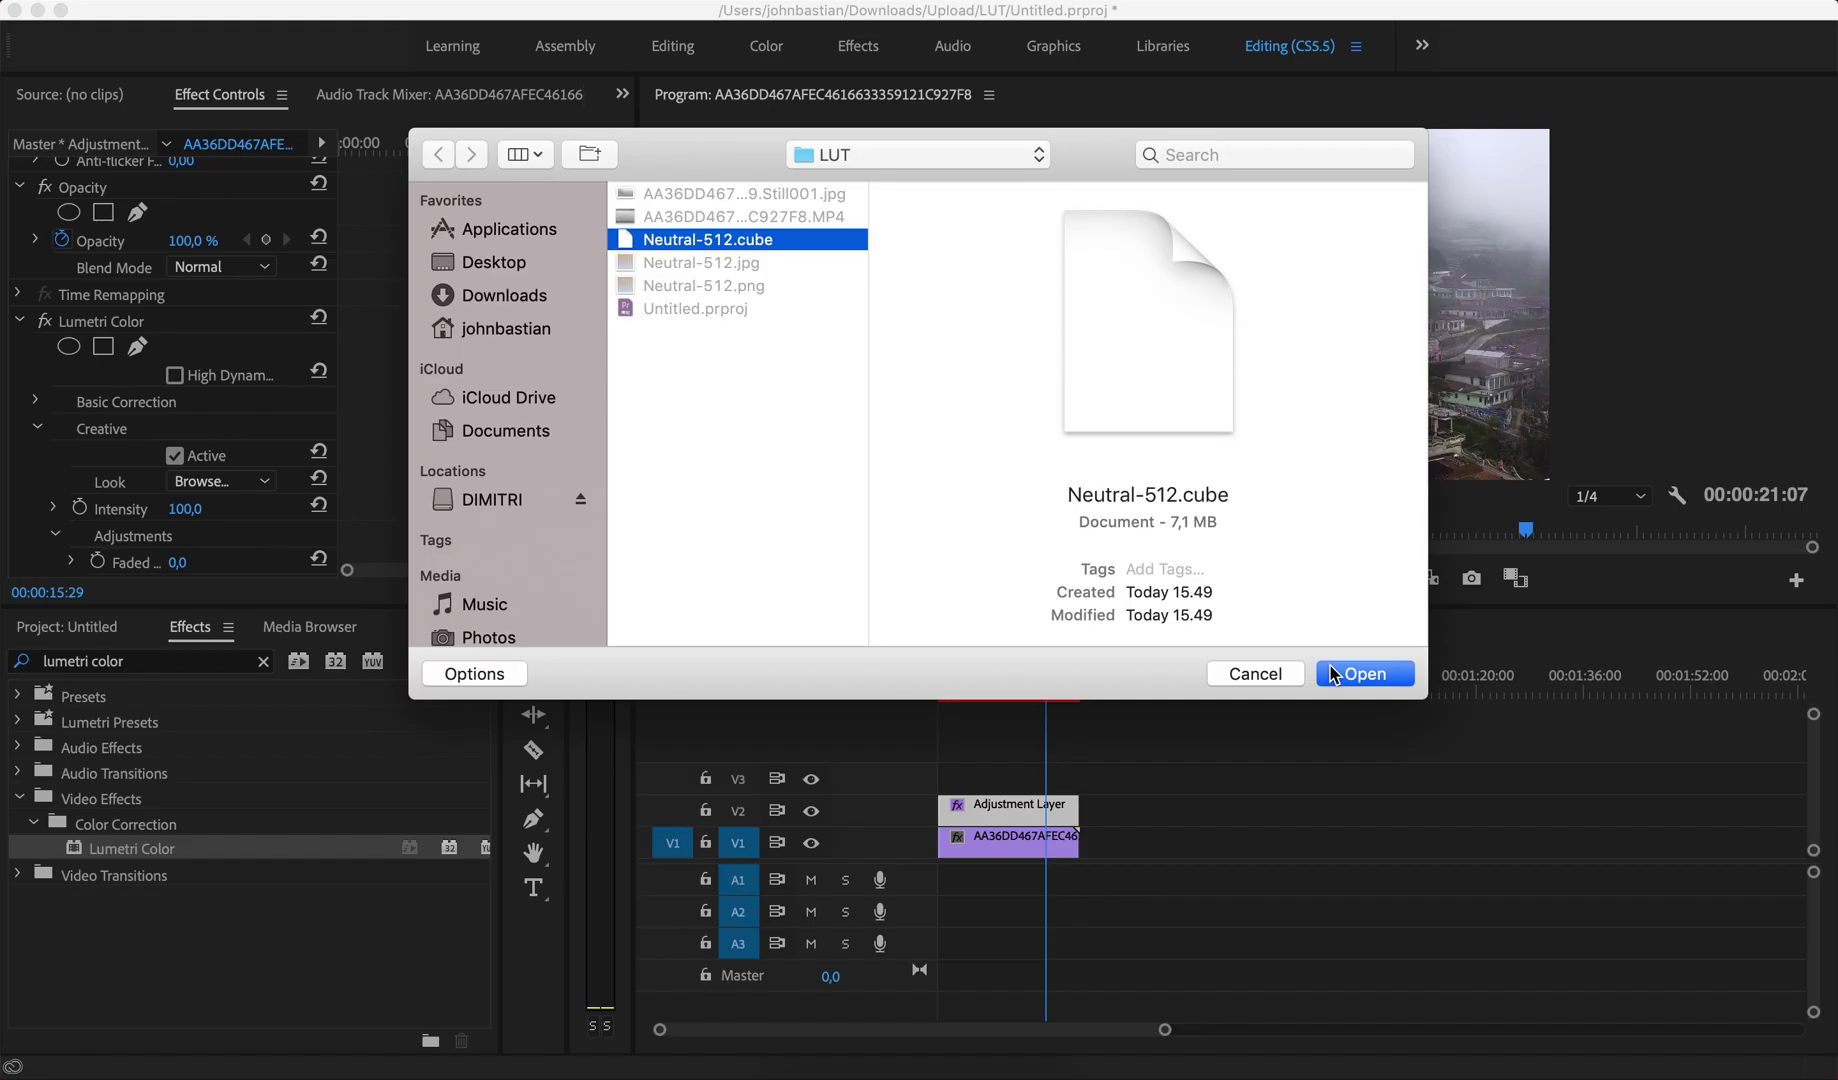
left_click(1704, 1004)
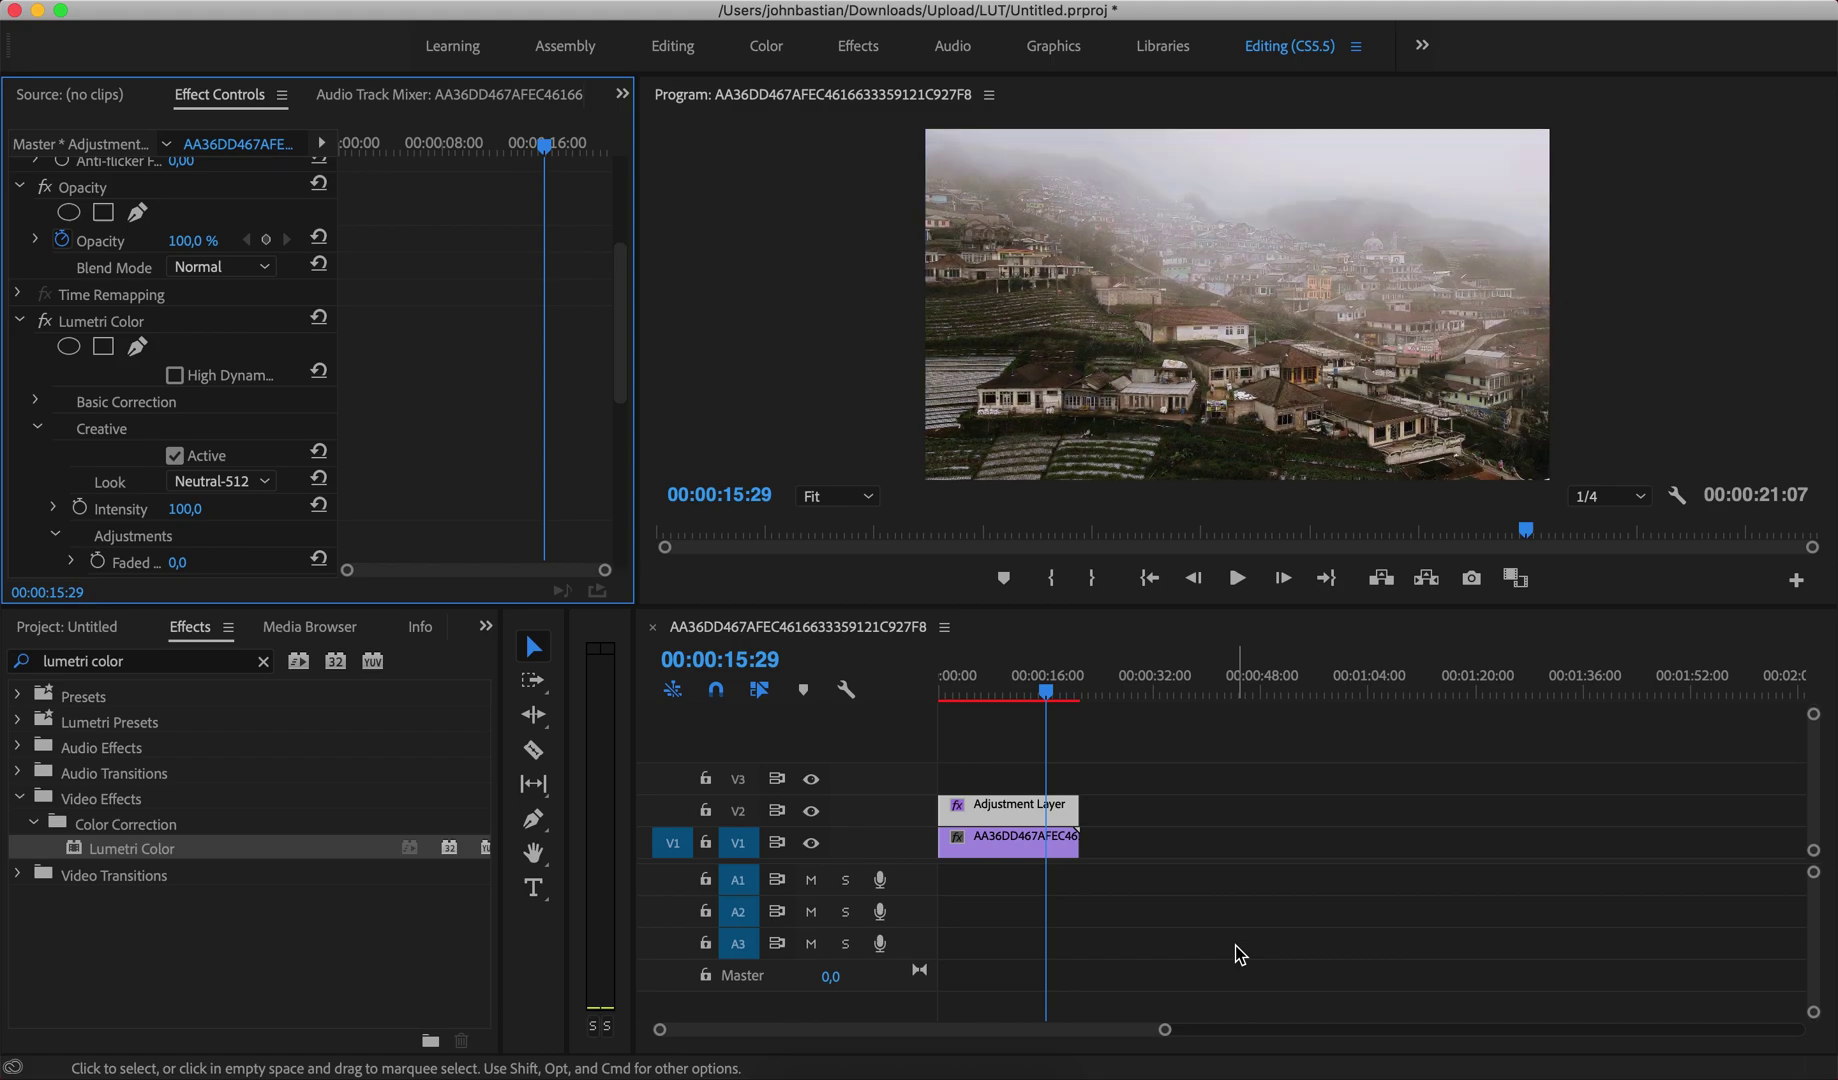
Toggle the visibility of track V2 repeatedly to compare the footage with and without the LUT grade
left_click(811, 811)
left_click(811, 811)
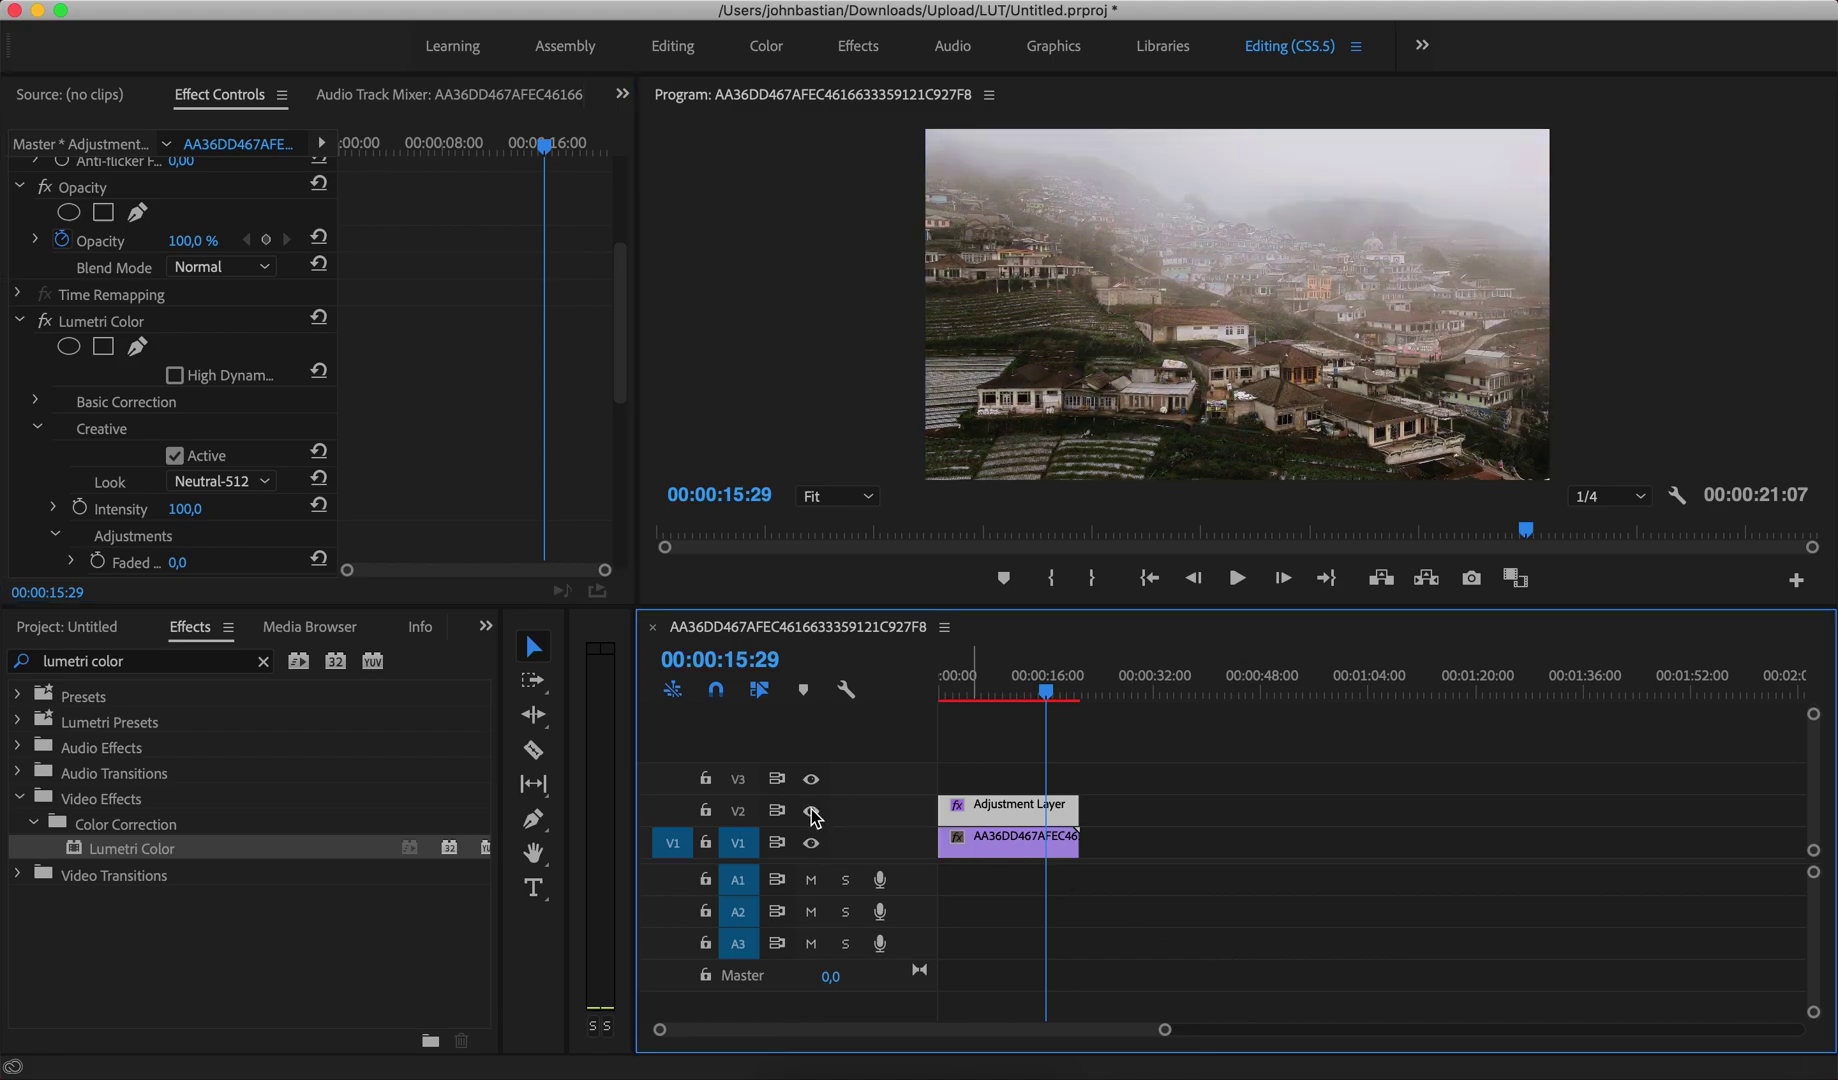
left_click(811, 811)
left_click(811, 811)
left_click(811, 811)
left_click(811, 811)
left_click(811, 811)
left_click(811, 811)
left_click(811, 811)
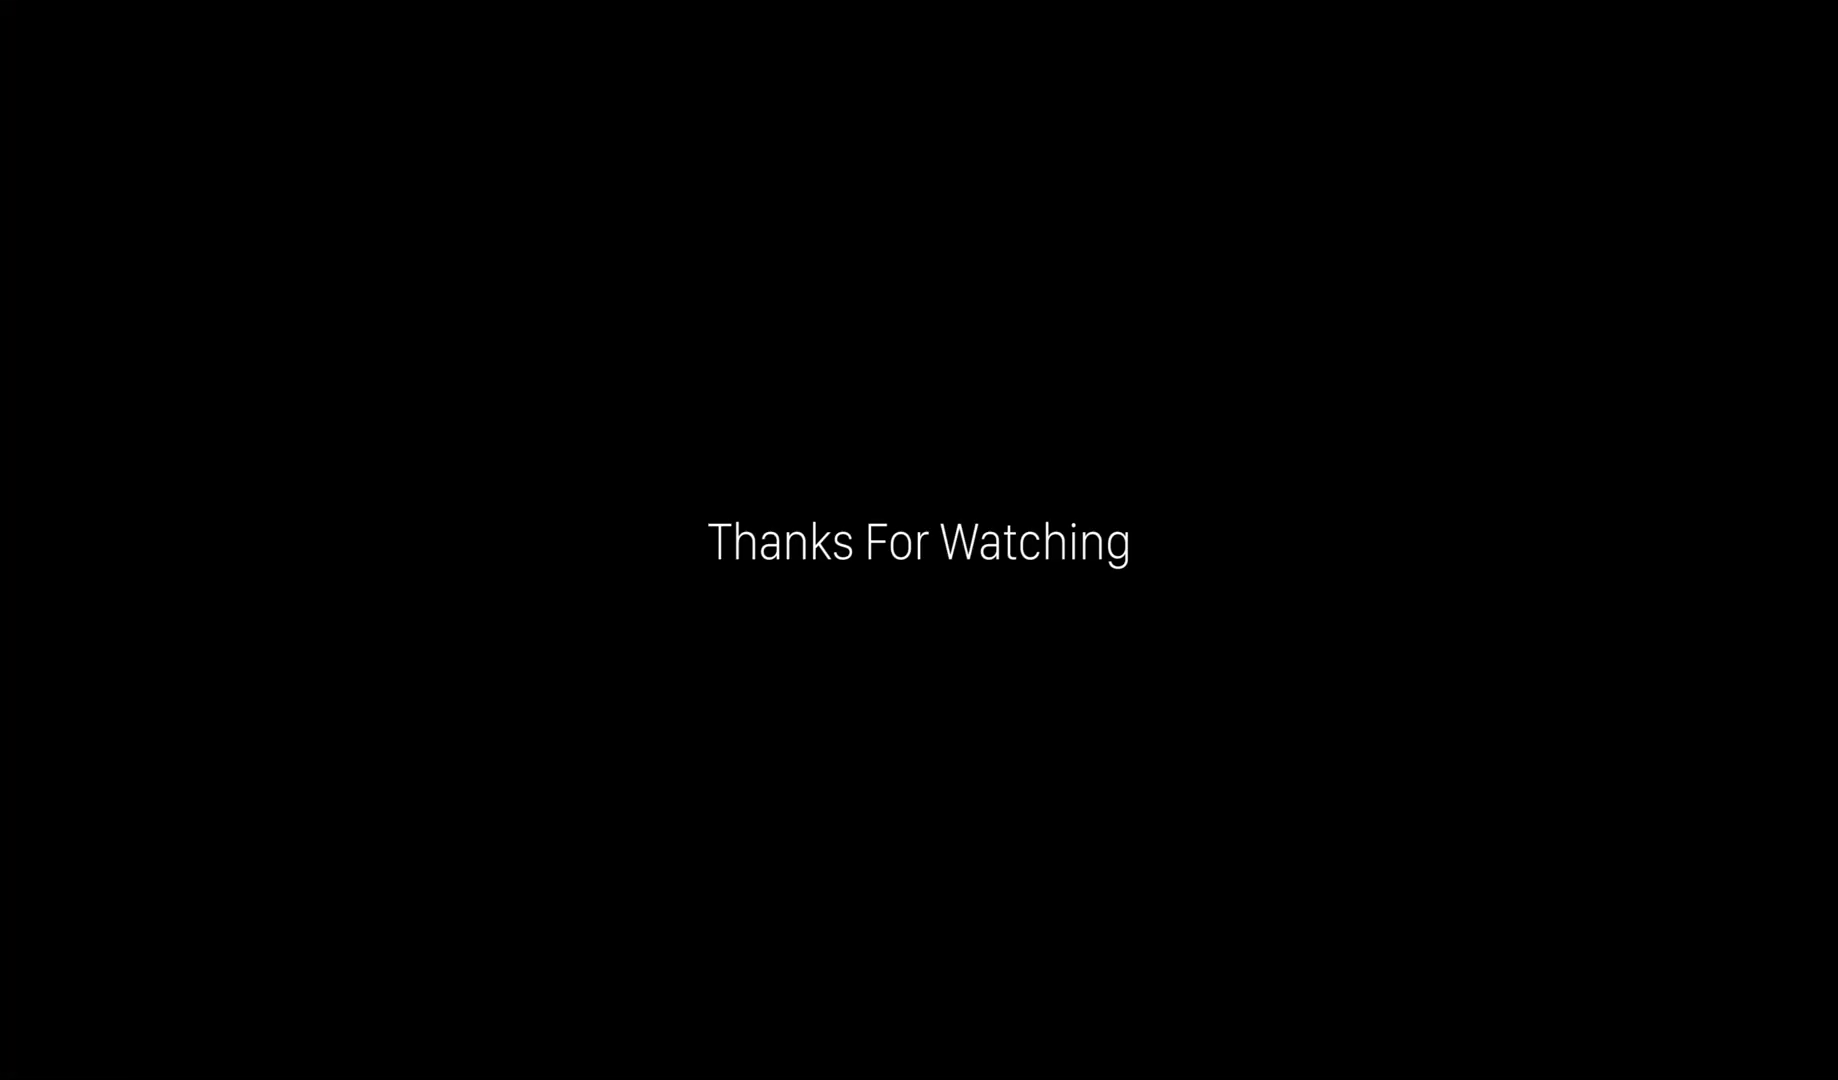